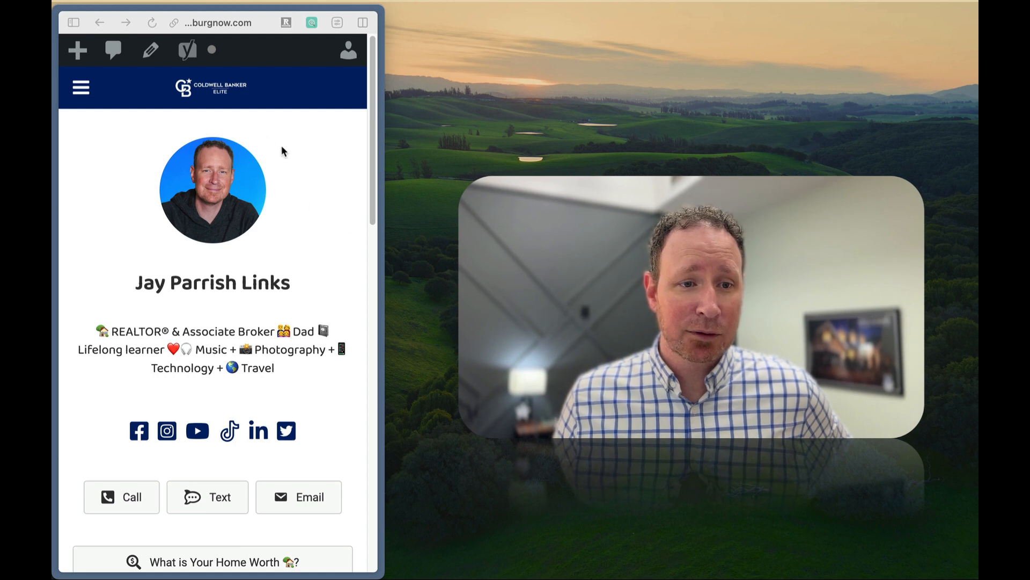
Examine the finished links page's navigation menu, social media icons, contact buttons and link buttons.
click(84, 91)
click(84, 91)
click(83, 90)
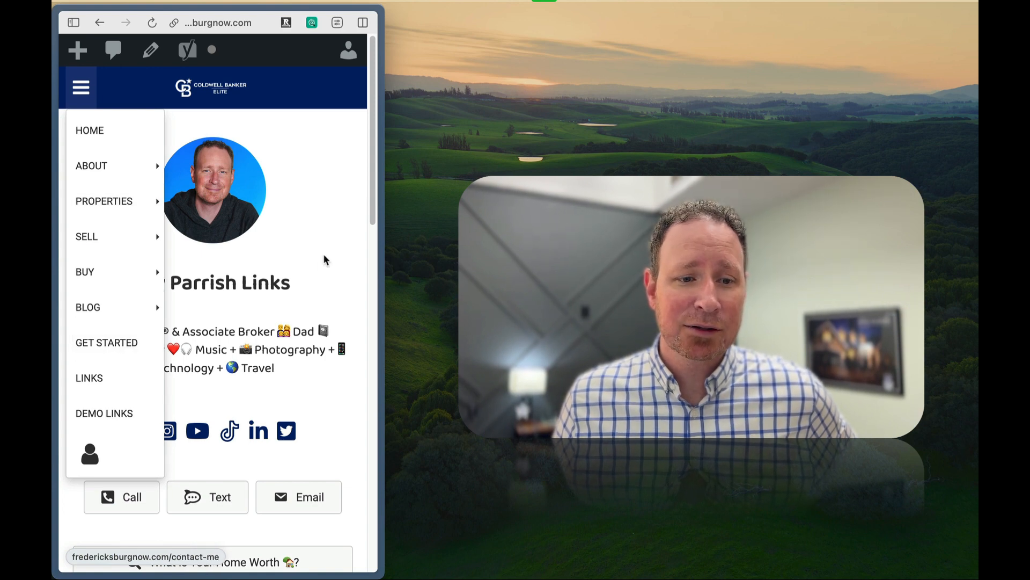
scroll(376, 161, down, 3)
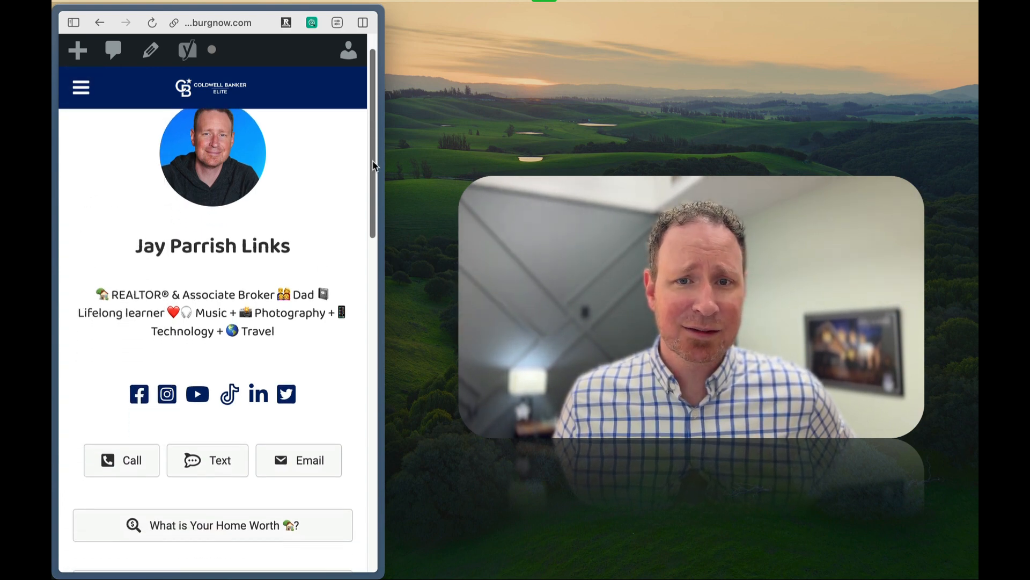
drag(374, 177, 378, 151)
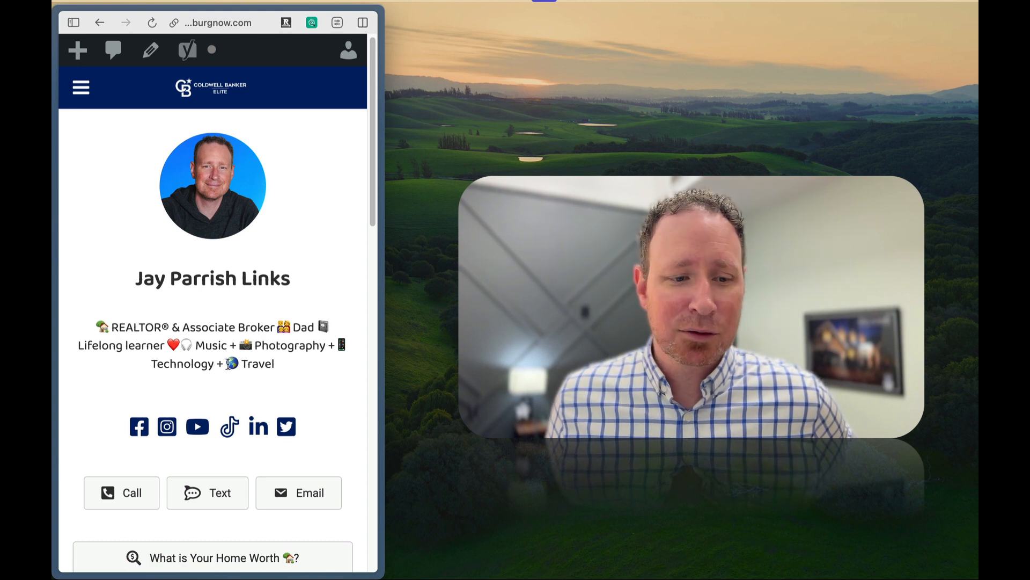
scroll(261, 357, down, 1)
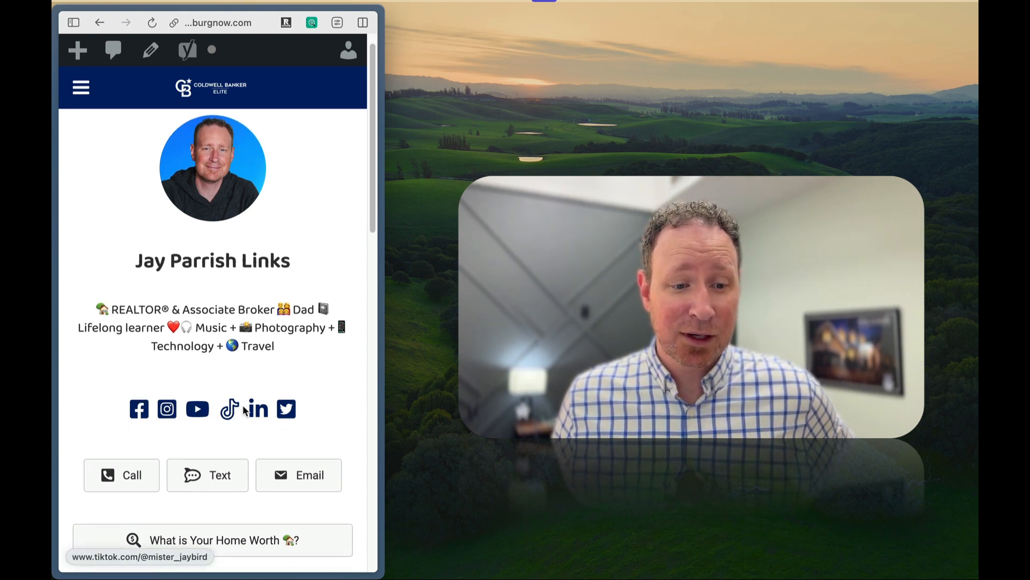
scroll(168, 446, down, 1)
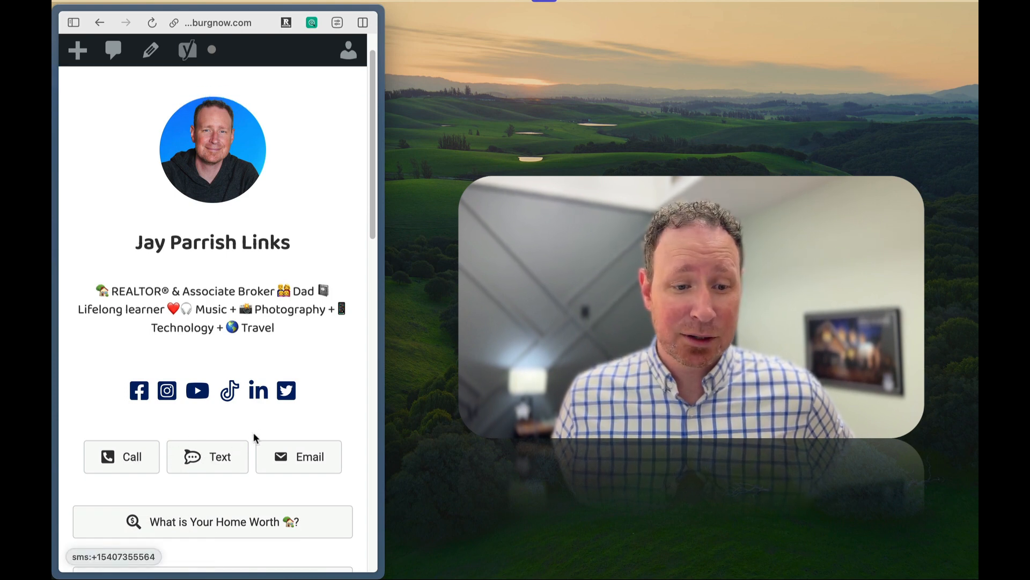
scroll(364, 259, down, 5)
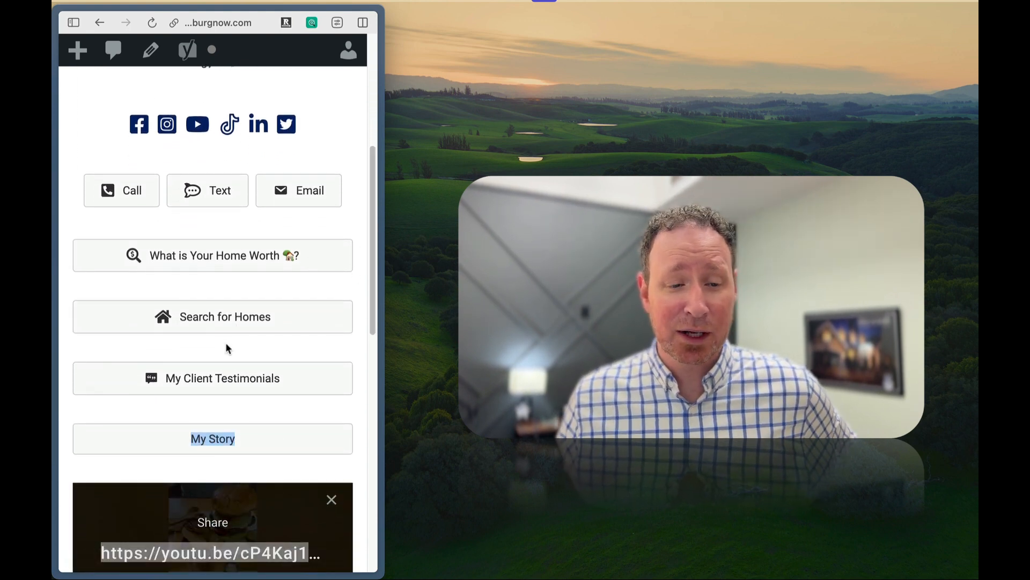
scroll(226, 346, down, 3)
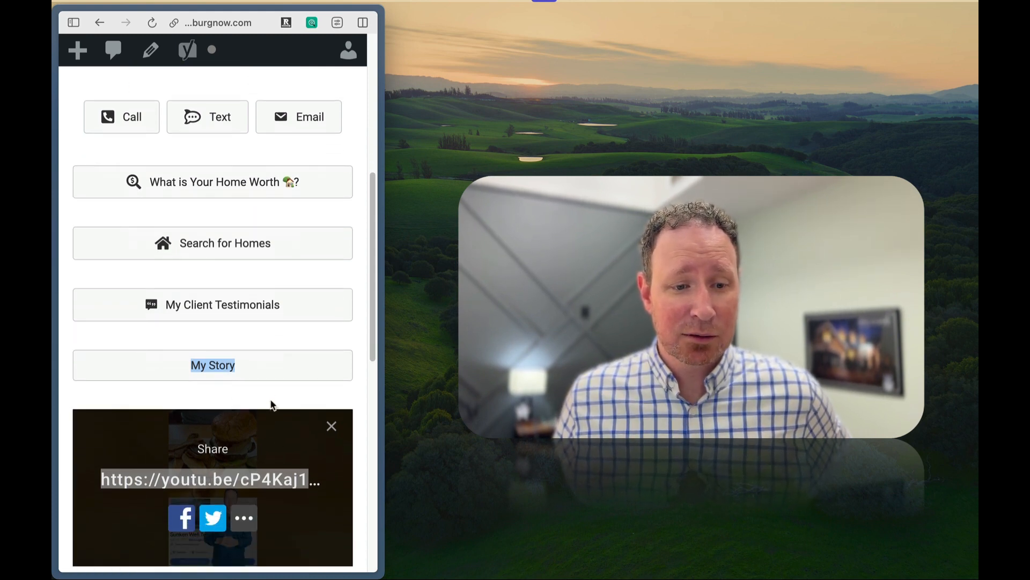
Dismiss the share overlay on the embedded burger video and review the links page back up to its header.
click(272, 395)
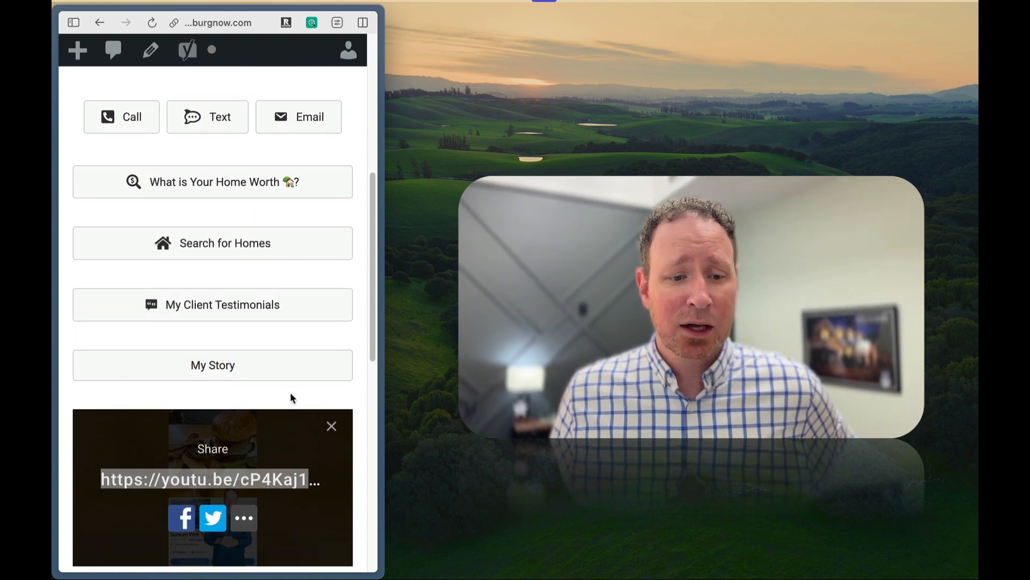
click(332, 428)
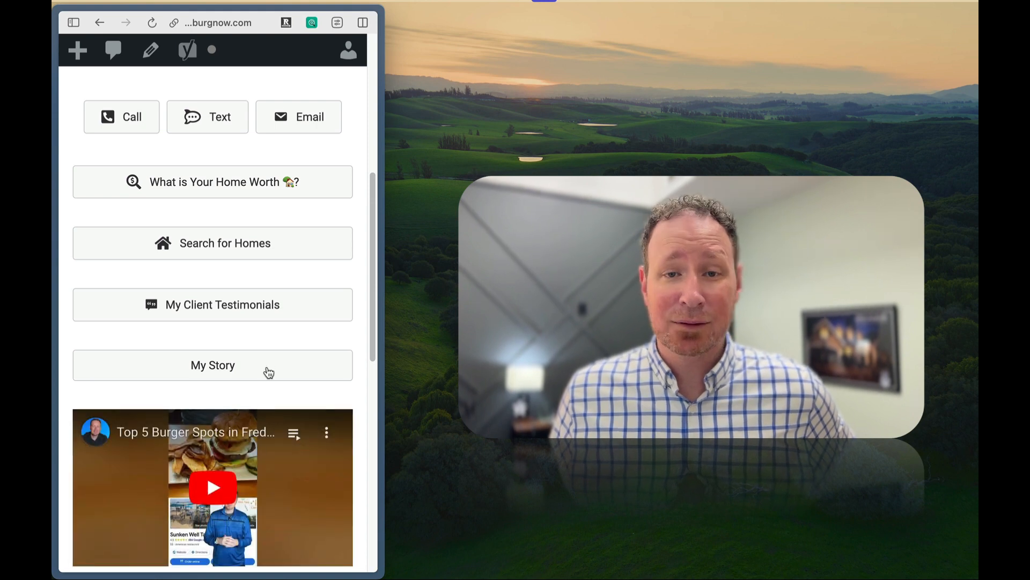
scroll(266, 370, up, 6)
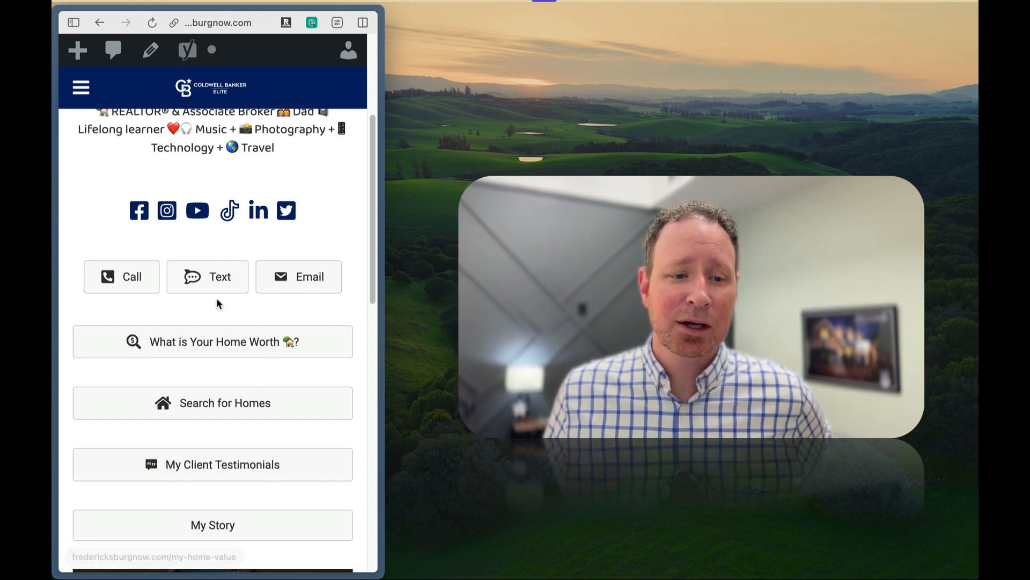
scroll(239, 314, up, 1)
scroll(236, 308, up, 1)
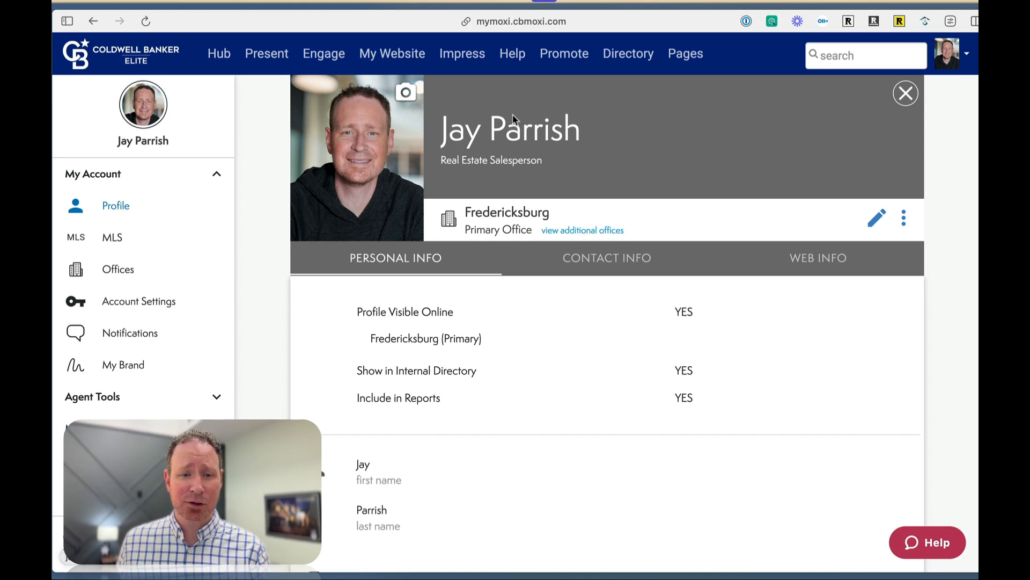
Open the agent website's admin tool and add a new custom page titled Links.
click(399, 56)
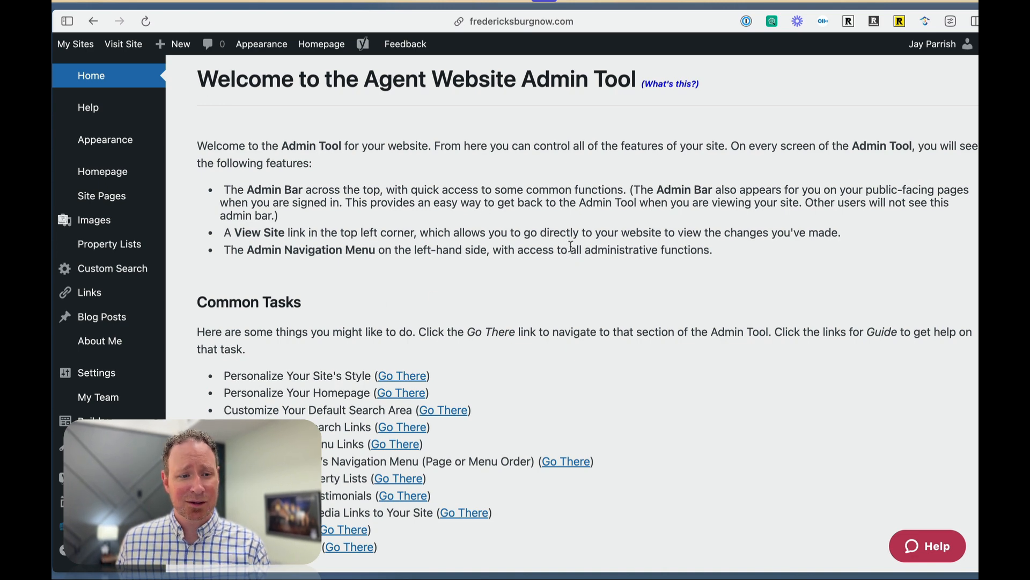
mouse_move(110, 194)
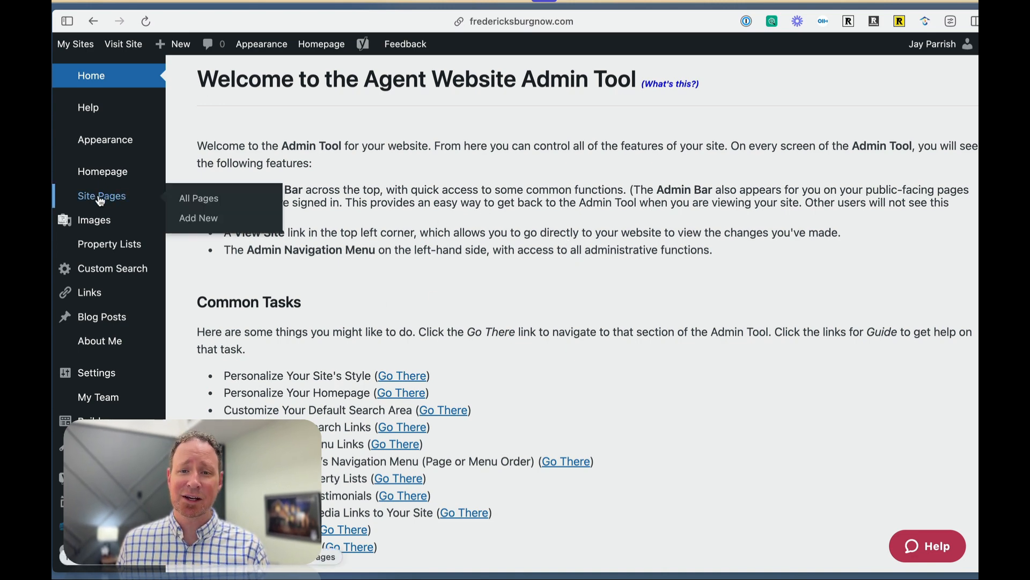
click(207, 219)
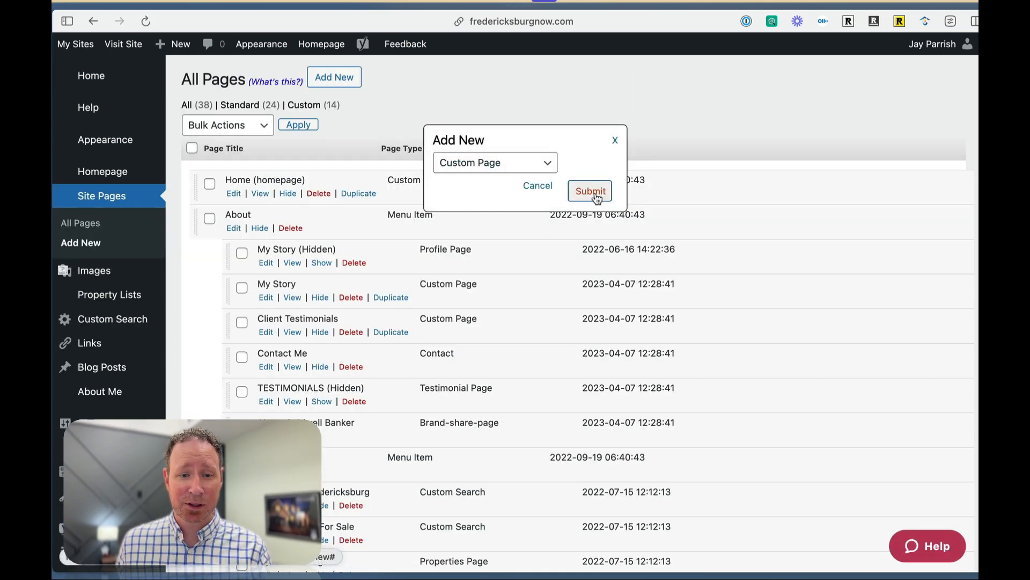
click(597, 199)
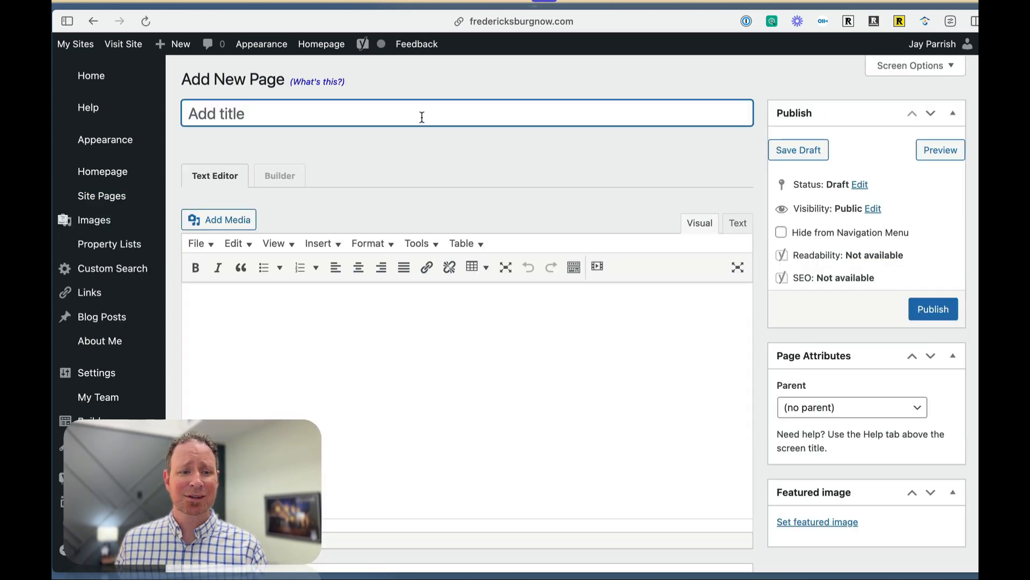
text(Links)
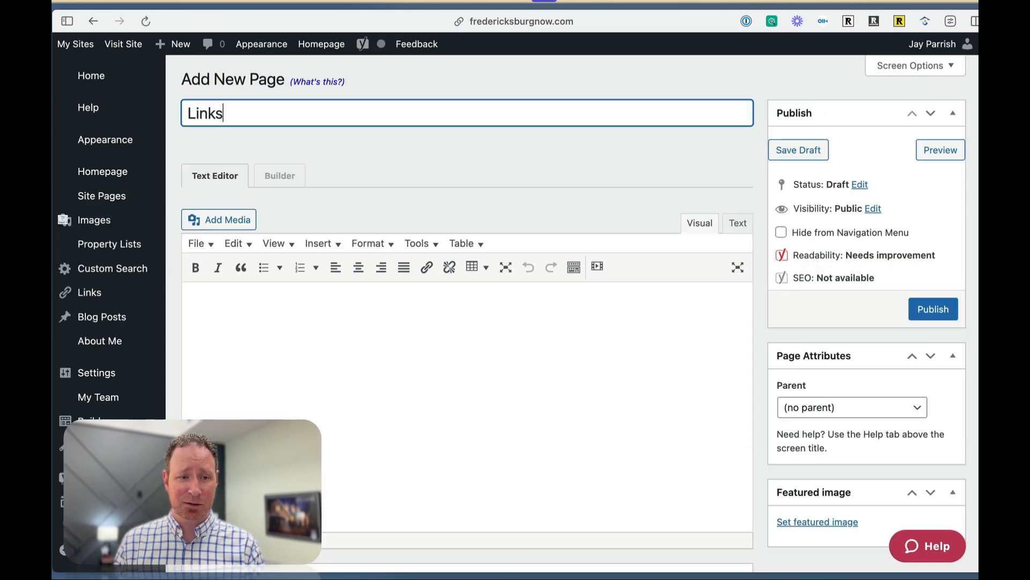
click(393, 145)
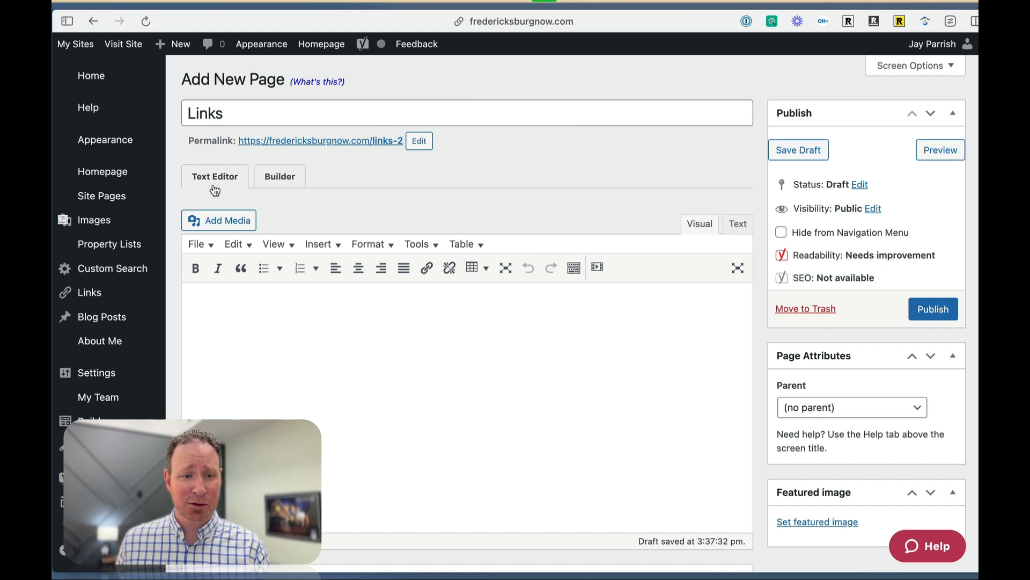
Open the Links page in the Builder and place a 1 Column row in its empty layout.
click(280, 177)
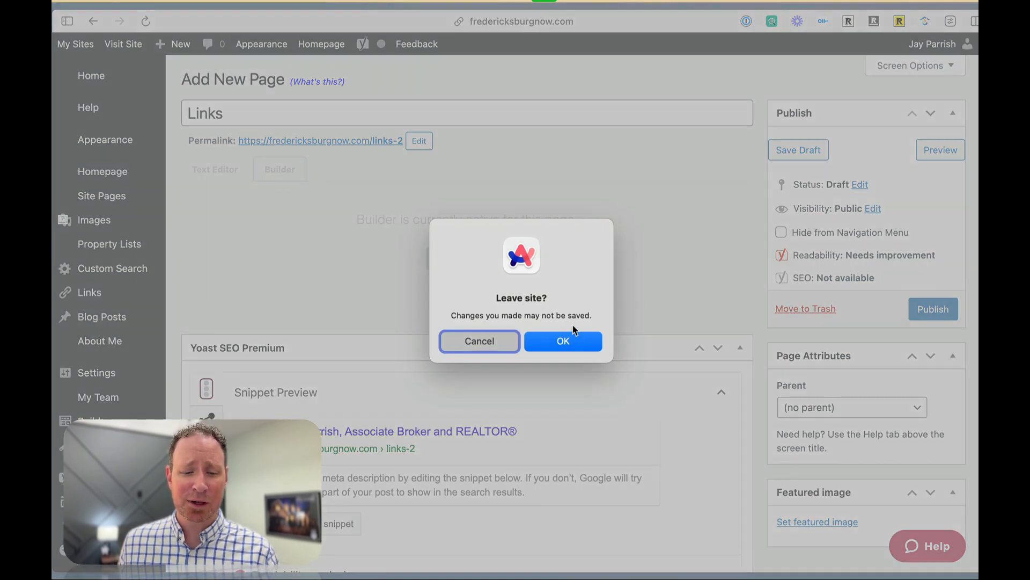
click(572, 343)
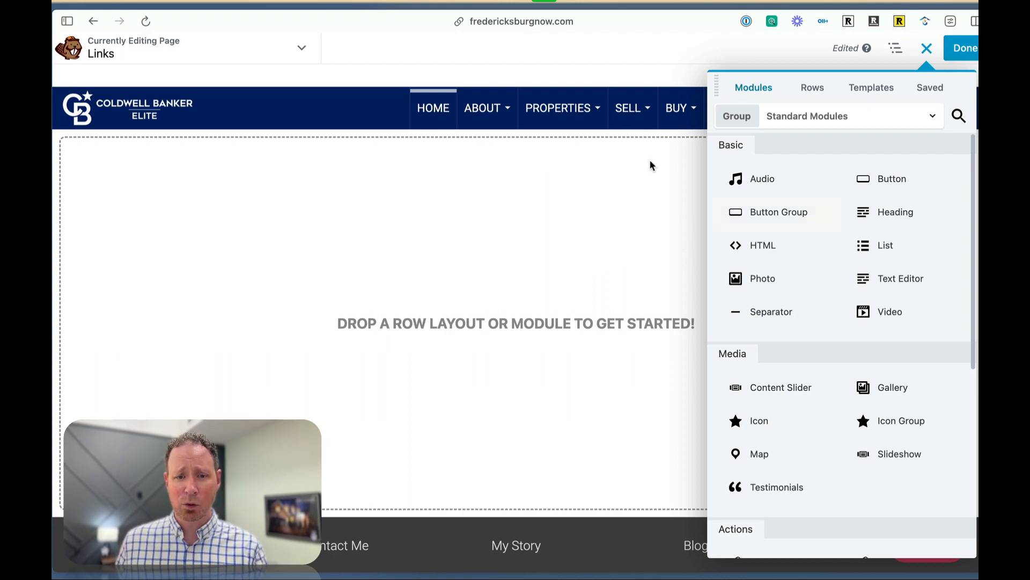
click(927, 50)
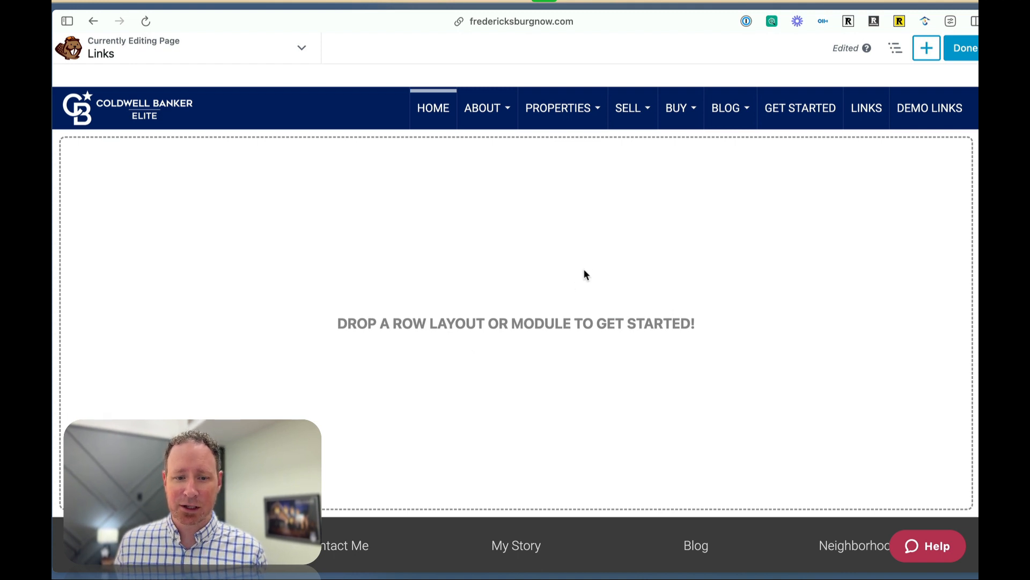
click(926, 50)
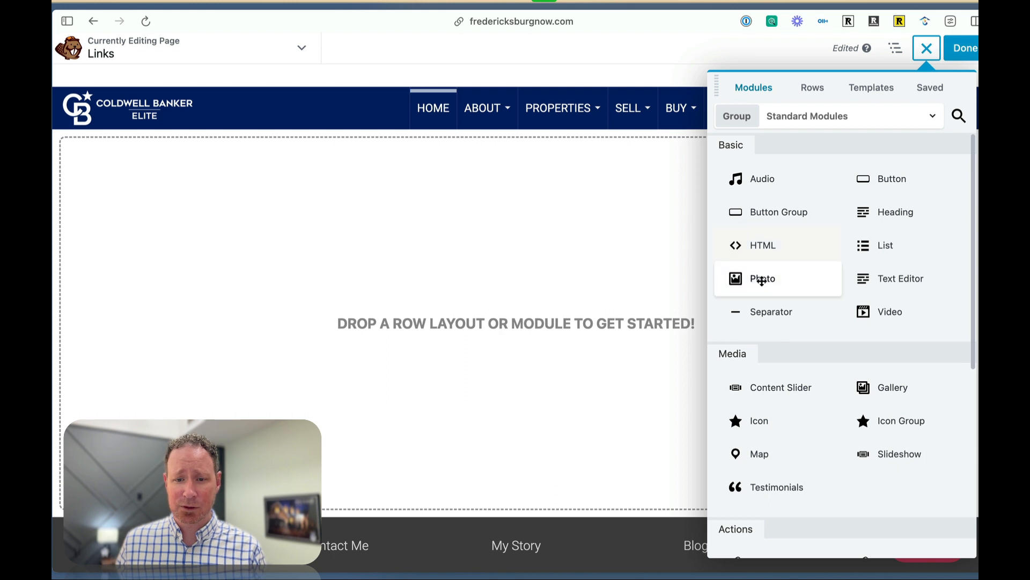
click(816, 90)
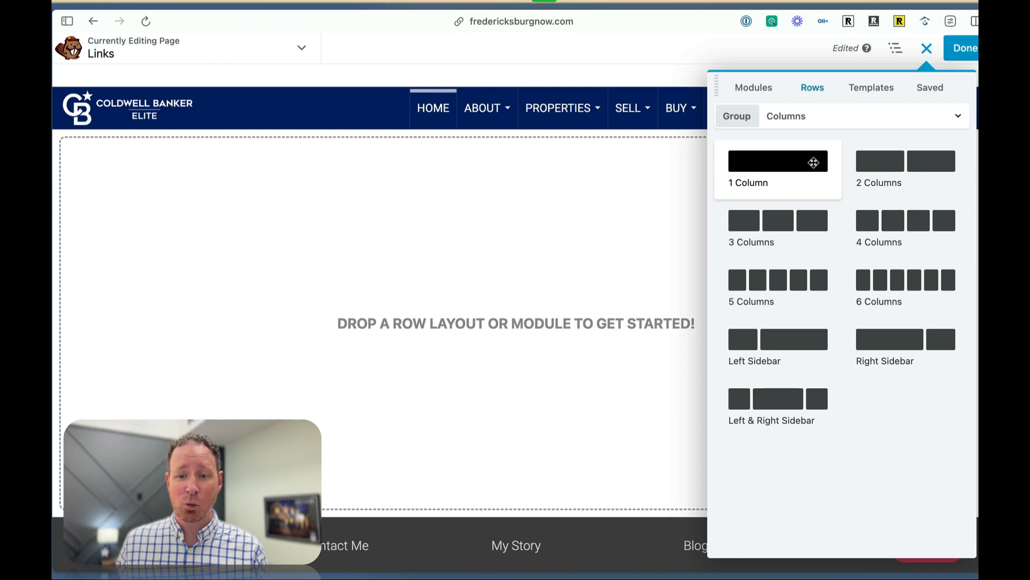
drag(812, 159, 549, 171)
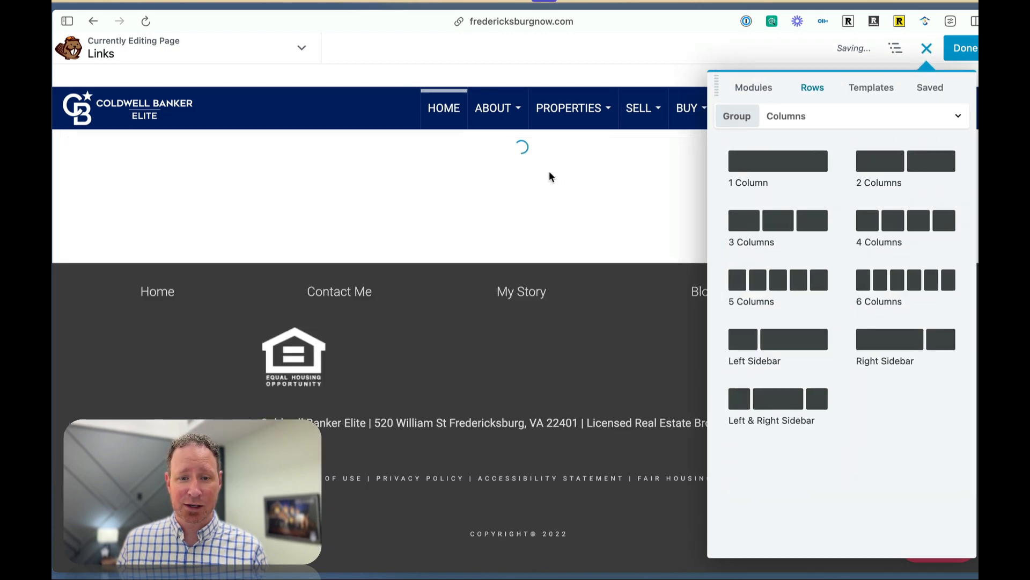
Add a Photo module to the row and choose the blue-background headshot from the media library.
click(755, 88)
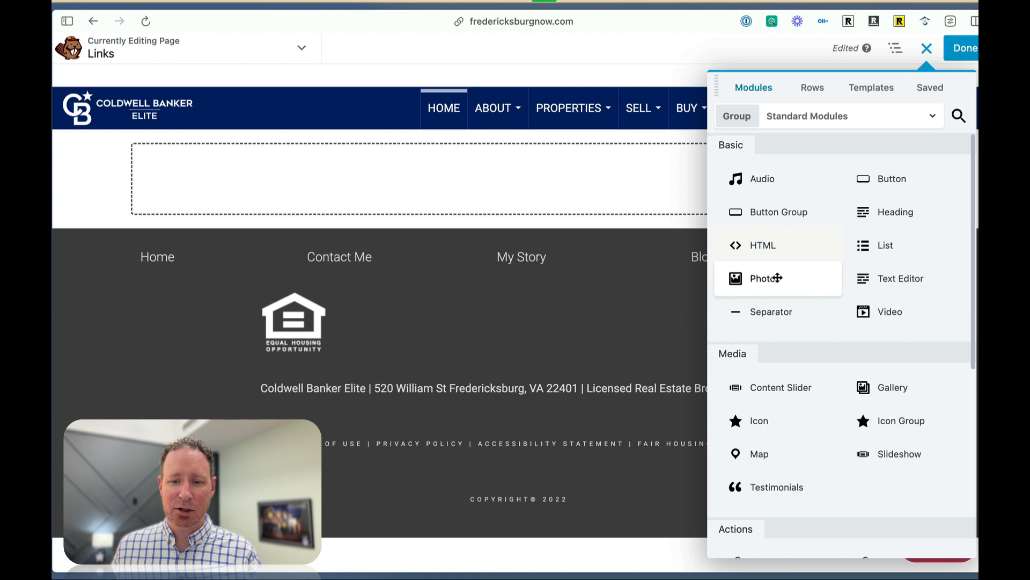
drag(772, 277, 569, 195)
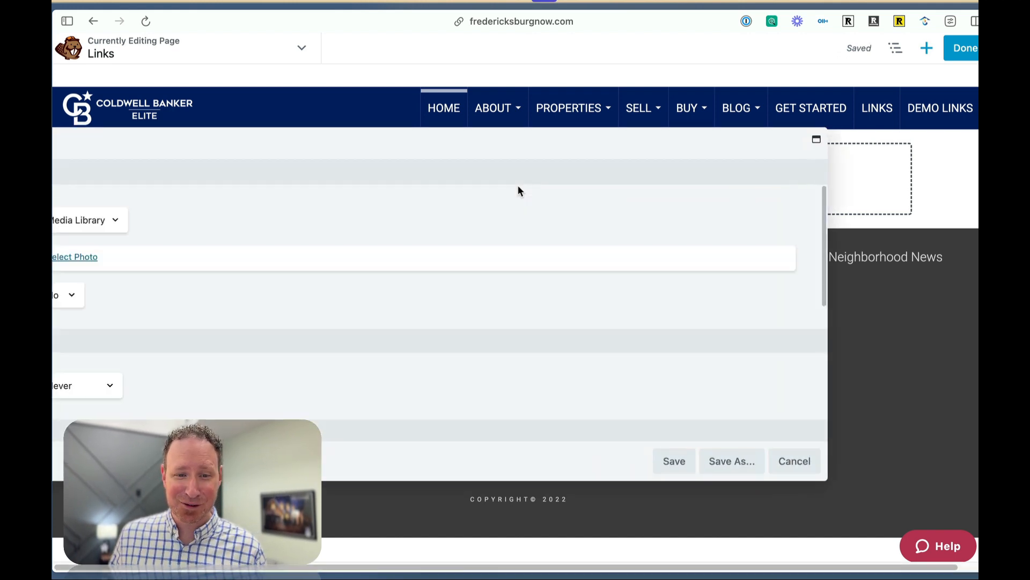
drag(503, 151, 680, 149)
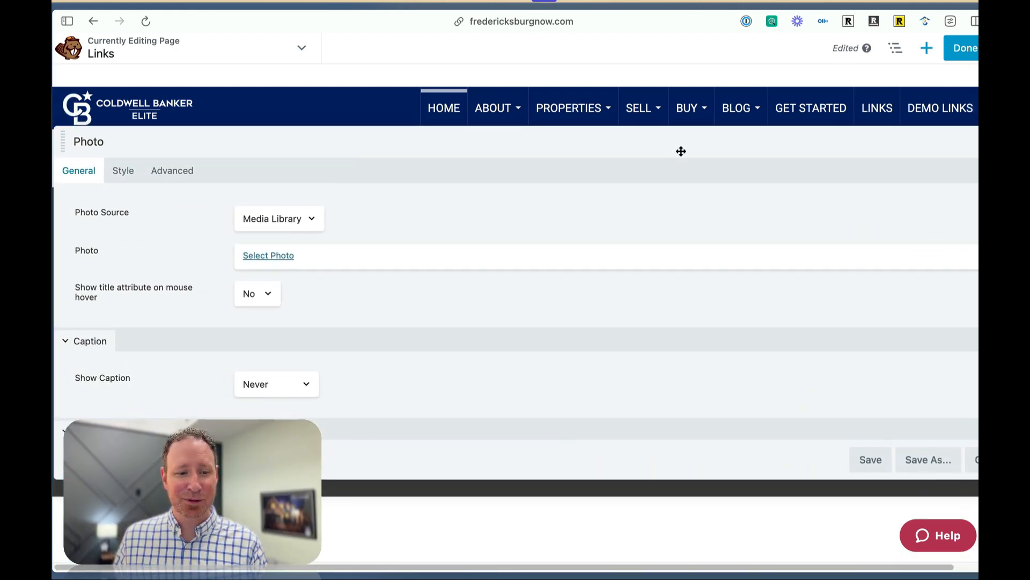
click(261, 258)
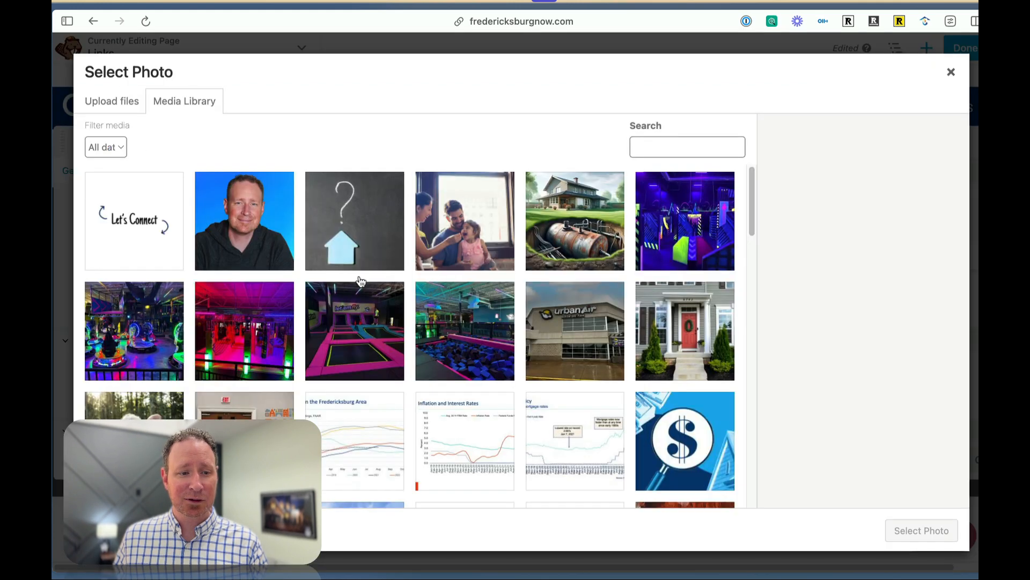
click(249, 215)
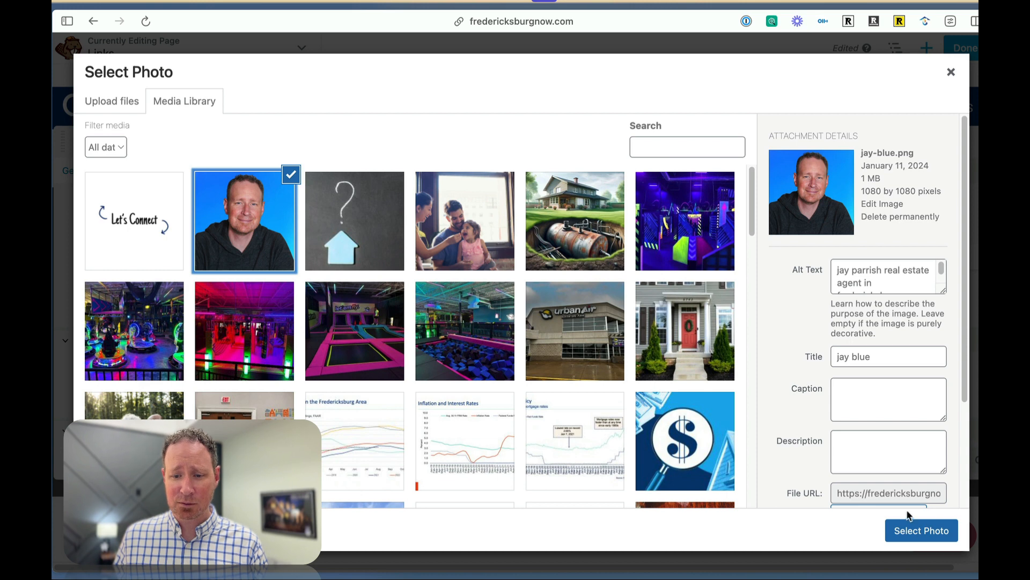
click(914, 528)
Set the headshot's size to Thumbnail - 150 x 150 and save the photo module.
click(364, 267)
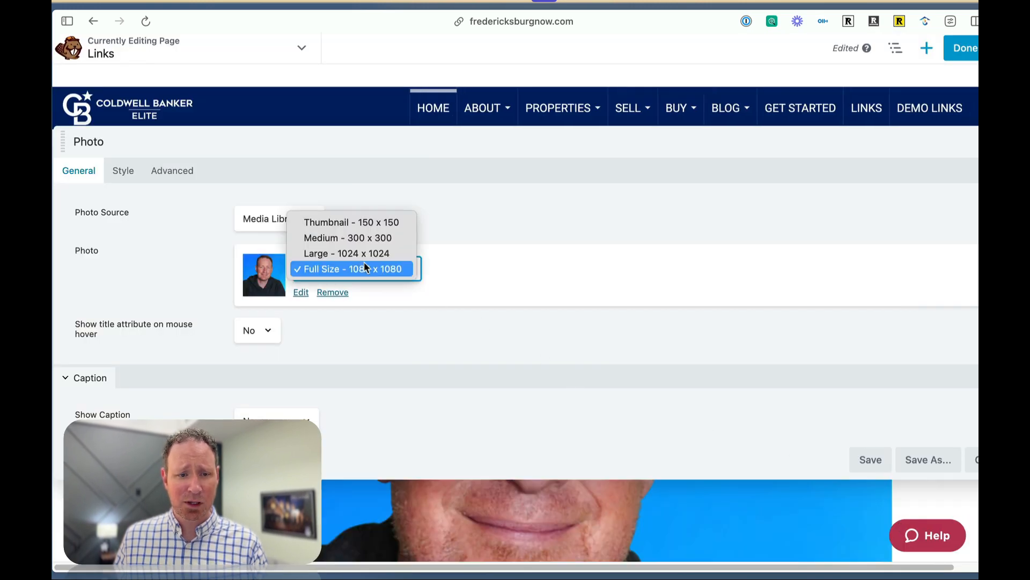
click(371, 223)
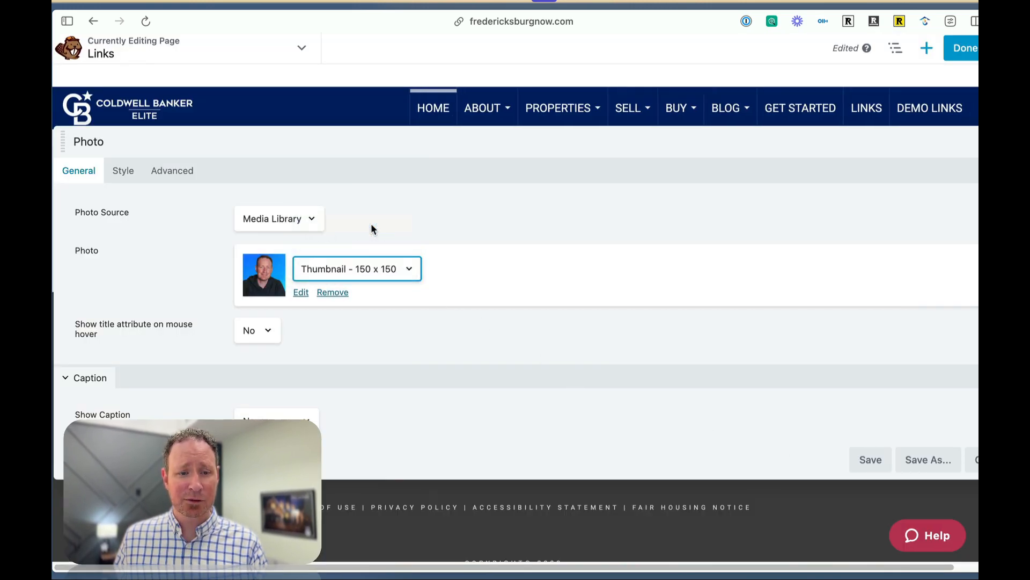
click(872, 460)
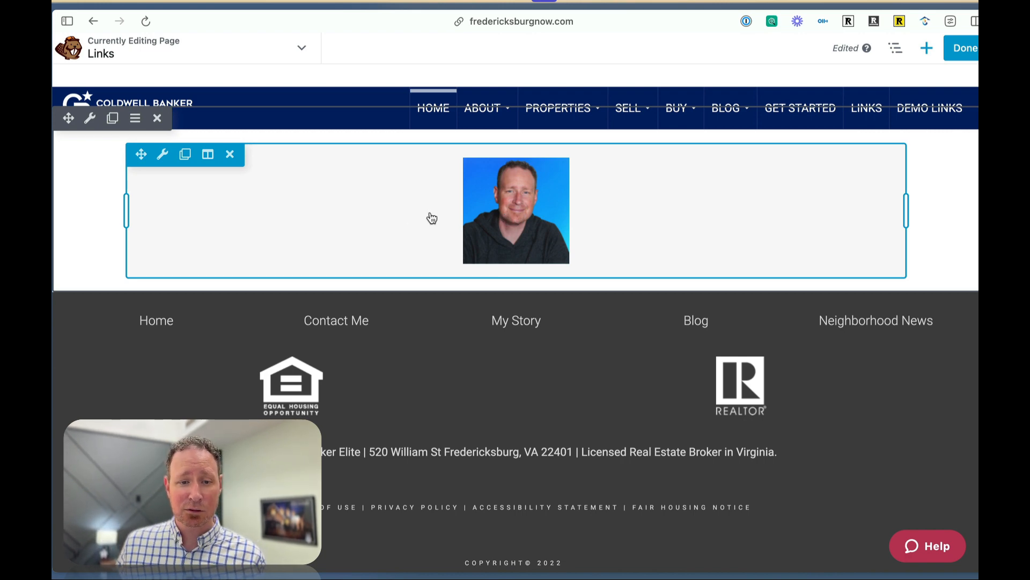
Round the headshot into a circle by setting all four border radius values to 90 px, and save the photo module.
mouse_move(164, 154)
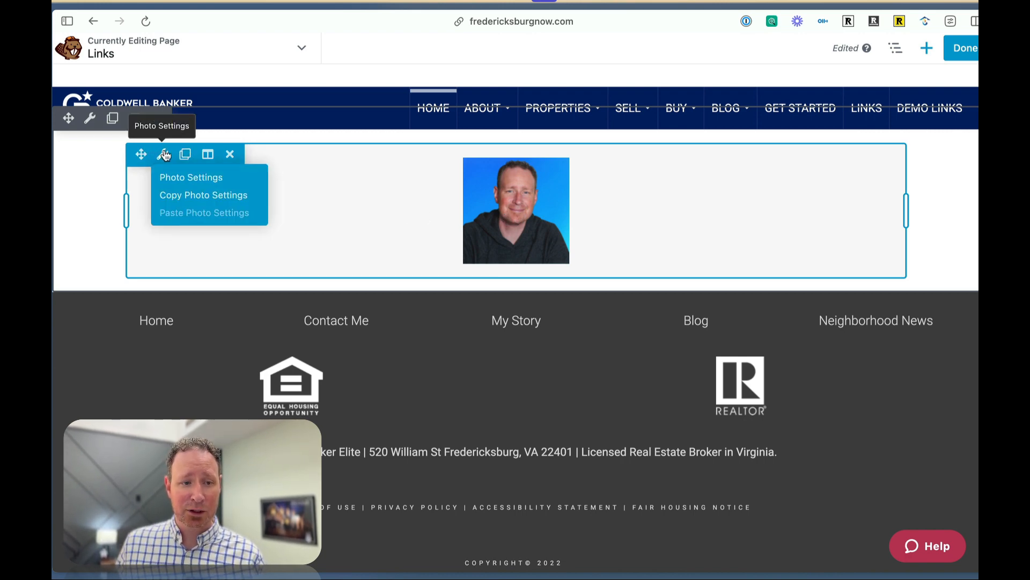
click(165, 156)
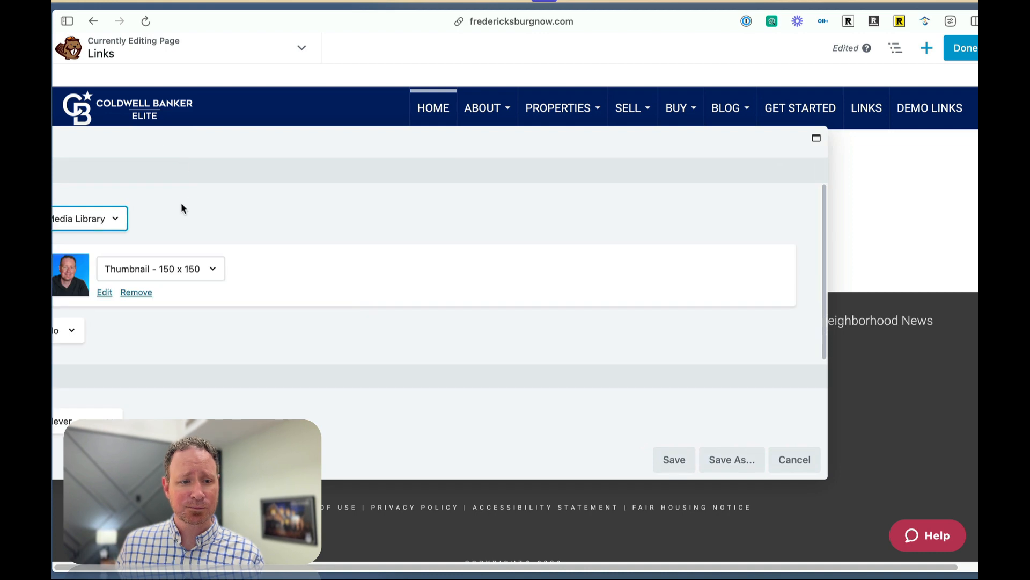
drag(278, 144, 449, 143)
click(180, 172)
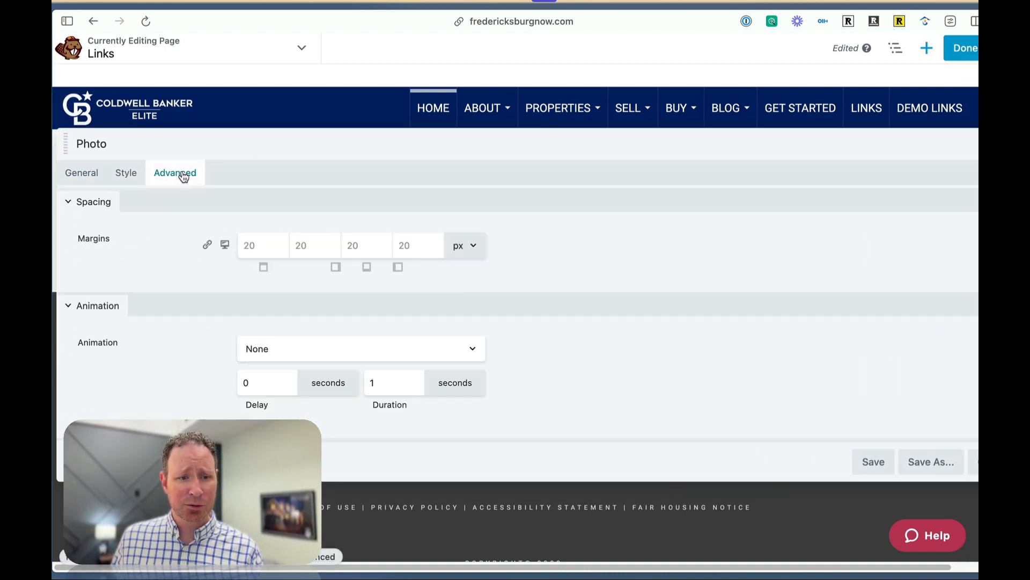
click(127, 174)
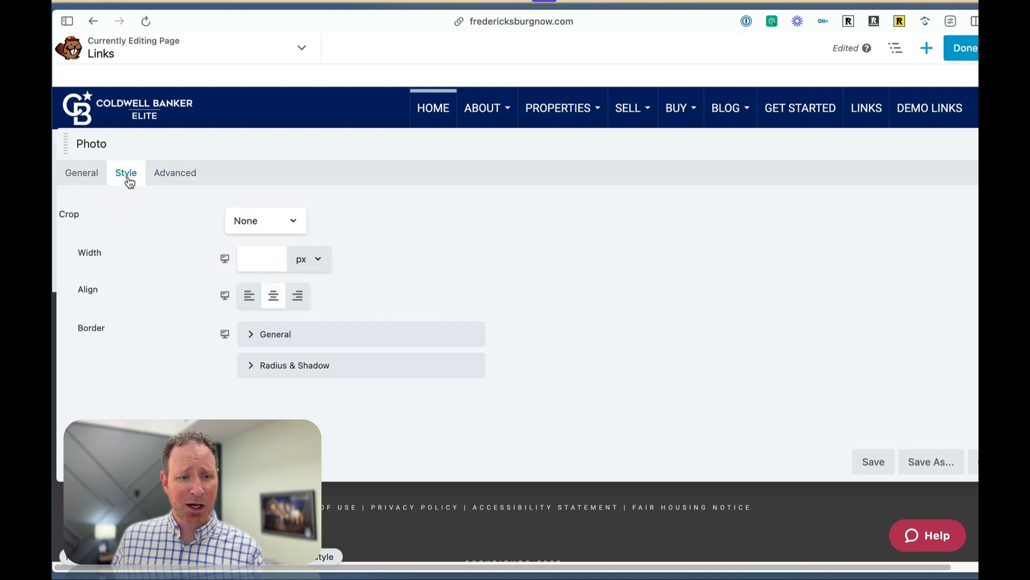
click(248, 366)
click(265, 411)
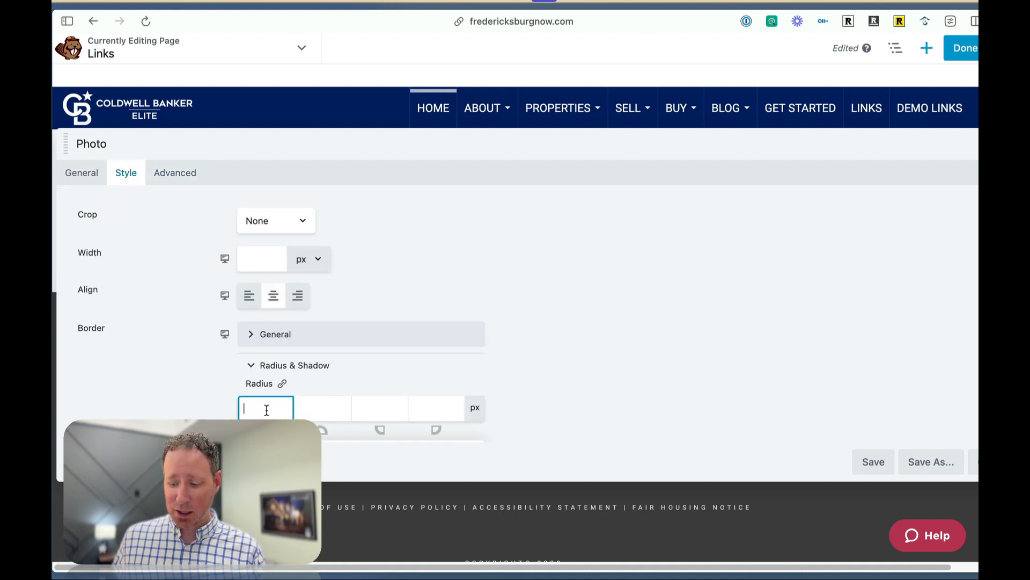
text(90)
key(Tab)
text(90)
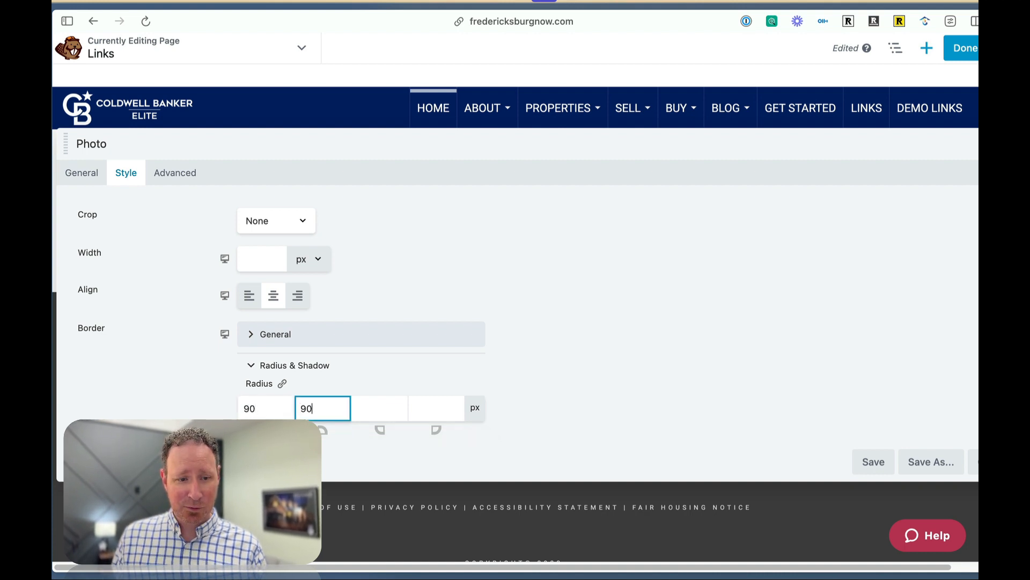
key(Tab)
text(90)
key(Tab)
text(90)
key(Tab)
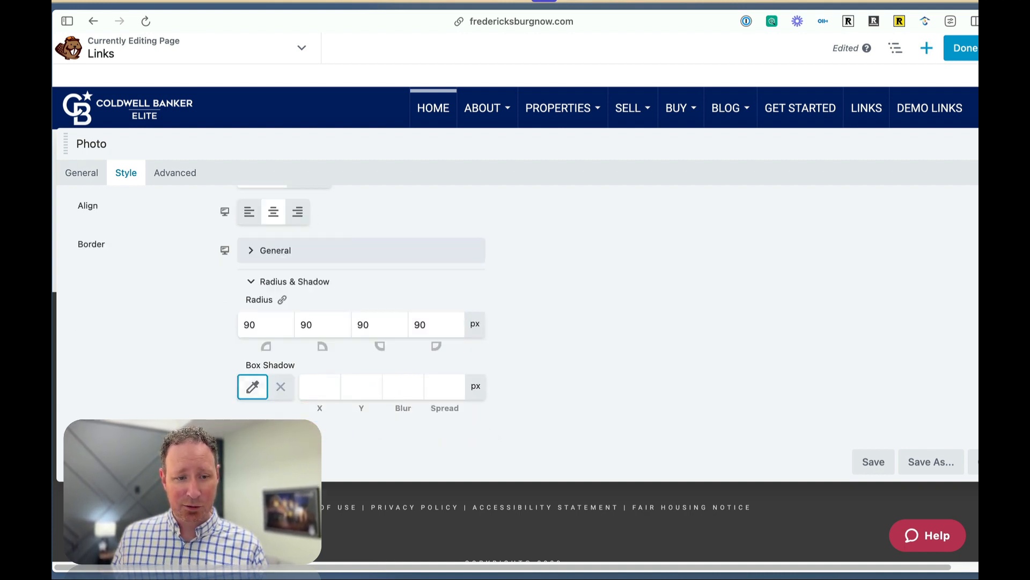
click(875, 462)
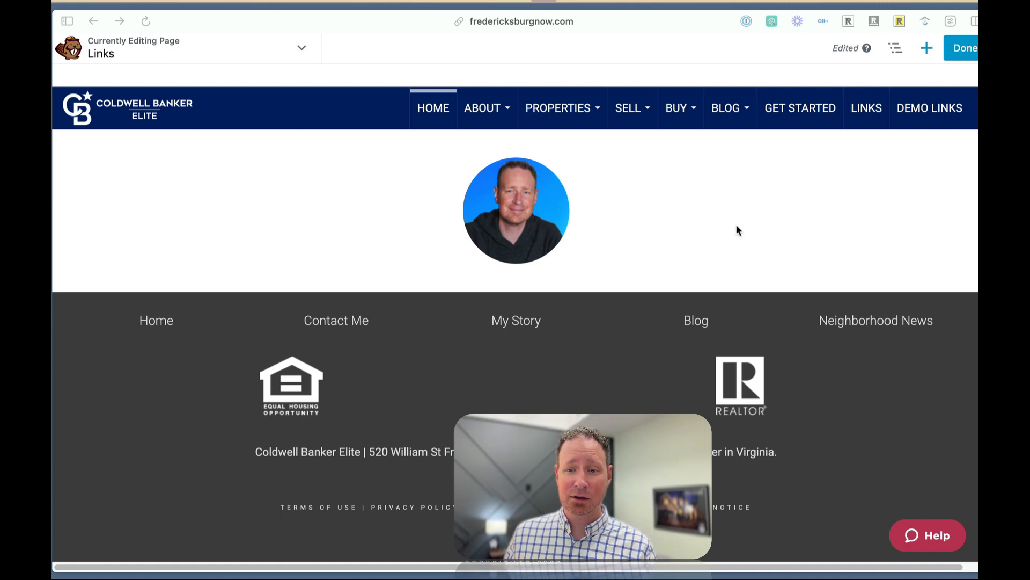
Add a Text Editor module below the headshot and paste in the copied name line and the REALTOR® & Associate Broker bio.
click(927, 49)
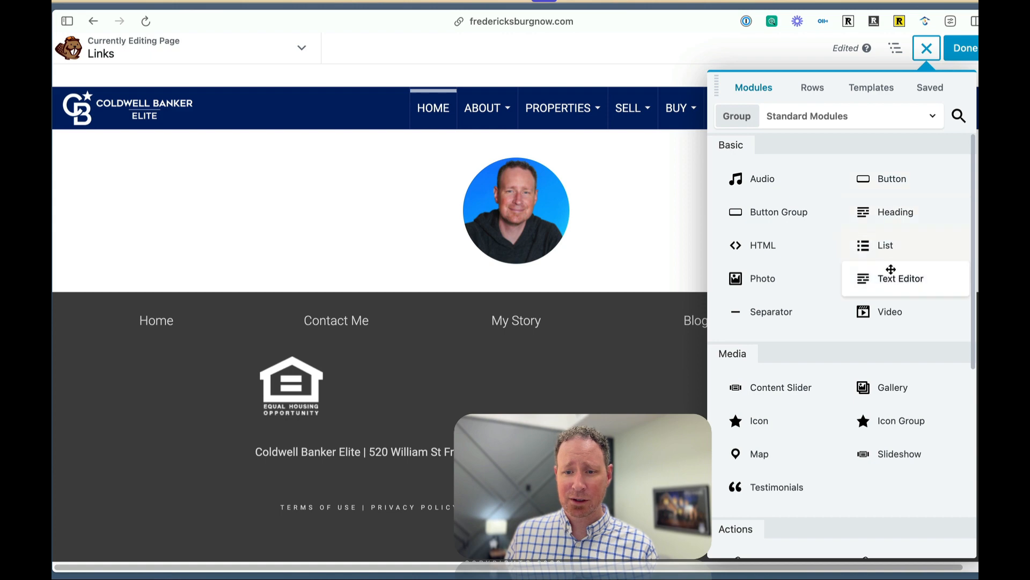
drag(889, 273, 575, 301)
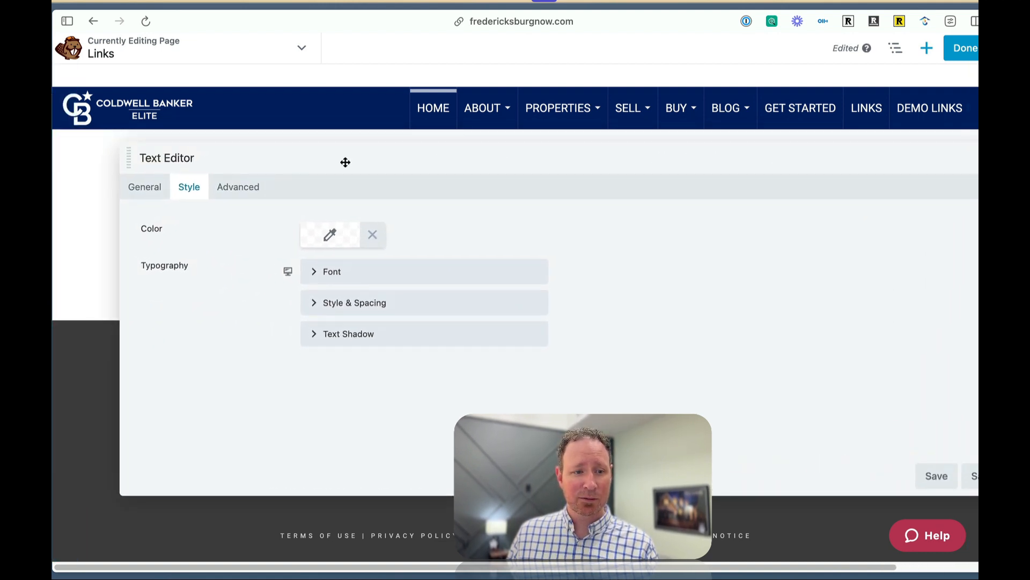
click(145, 188)
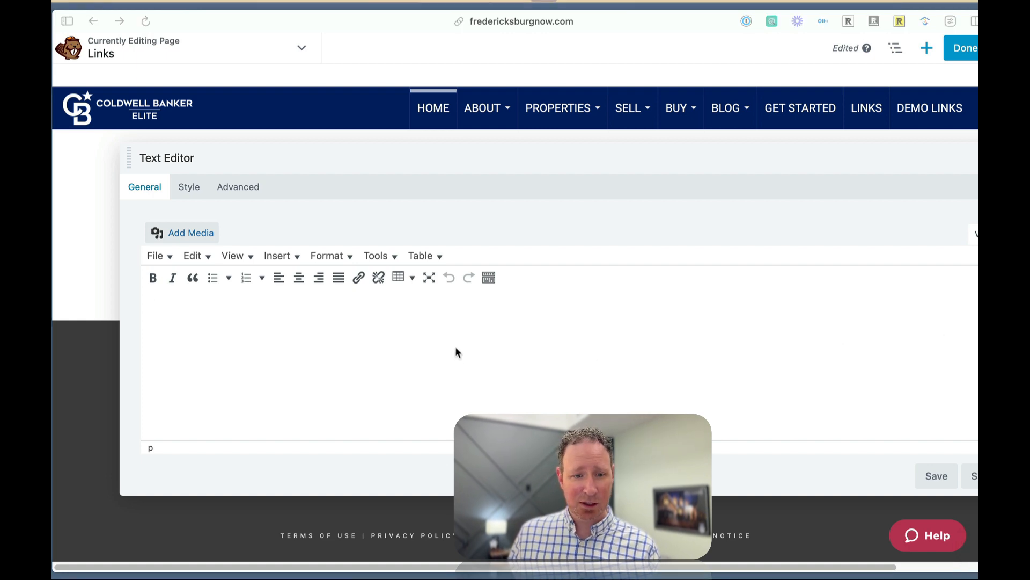
text(Jay Parrish Links REALTOR® & Associate Broker🏡 Dad👨‍👩‍👧 Lifelong learner📓 Love music🎧 Photography📸 Technology📱 Travel🌎)
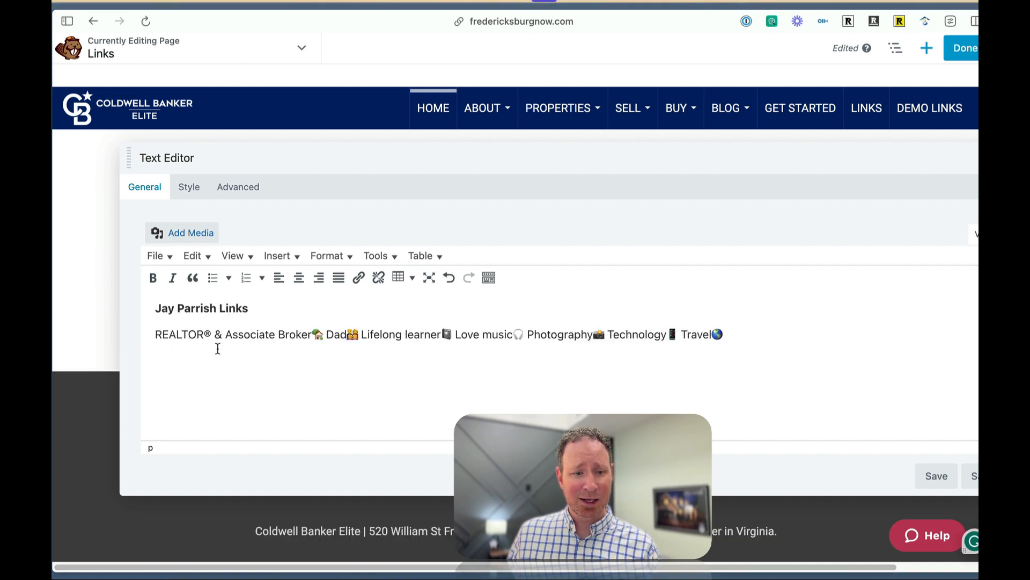
Center both lines of the pasted bio text and save the text module.
click(155, 309)
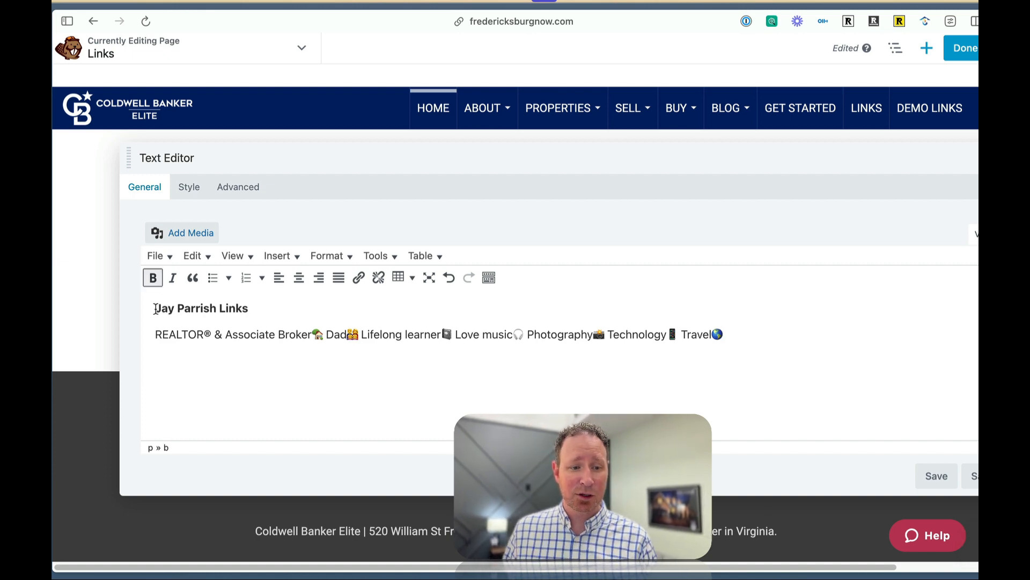
drag(155, 308, 740, 342)
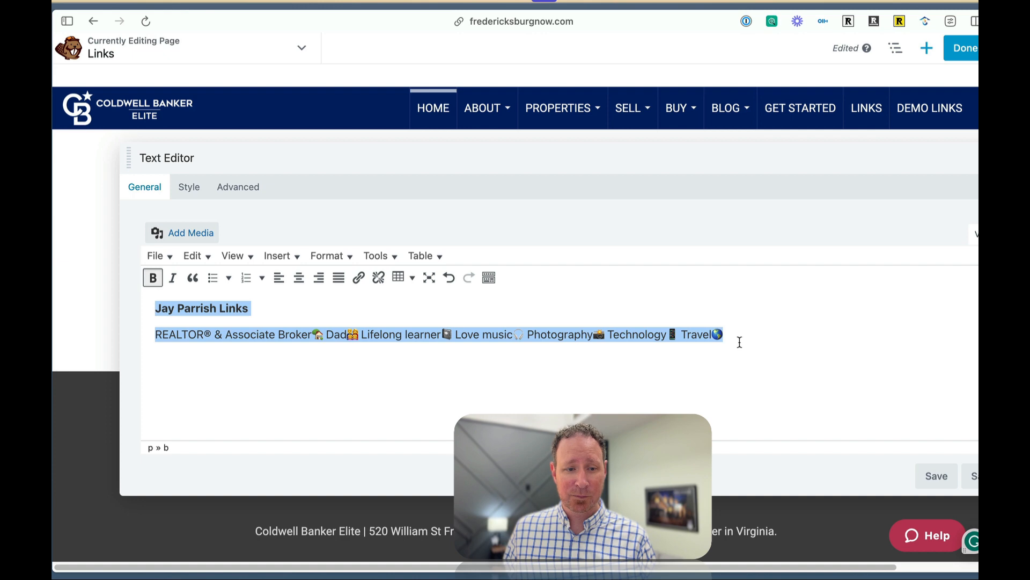
click(299, 277)
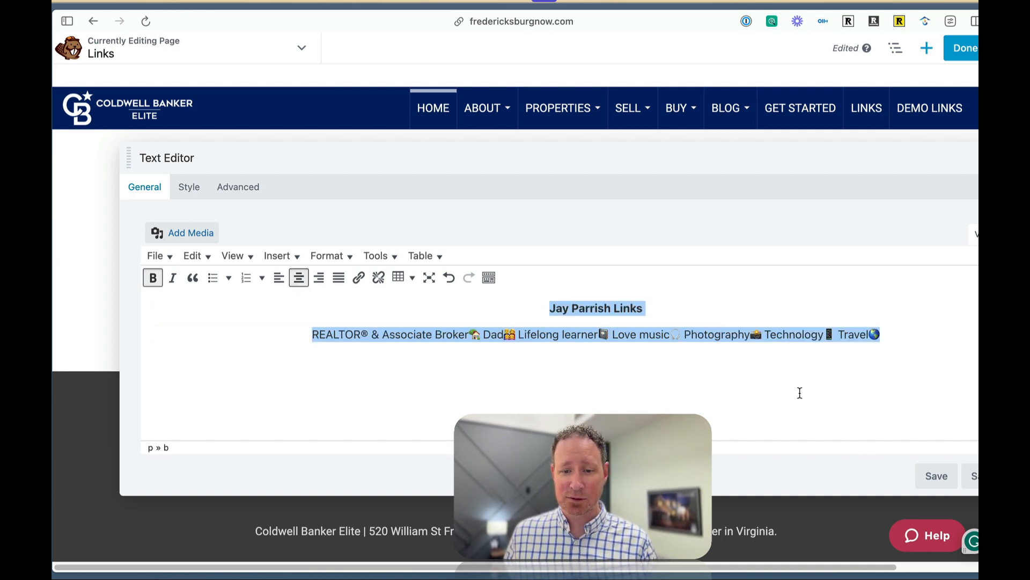
click(485, 365)
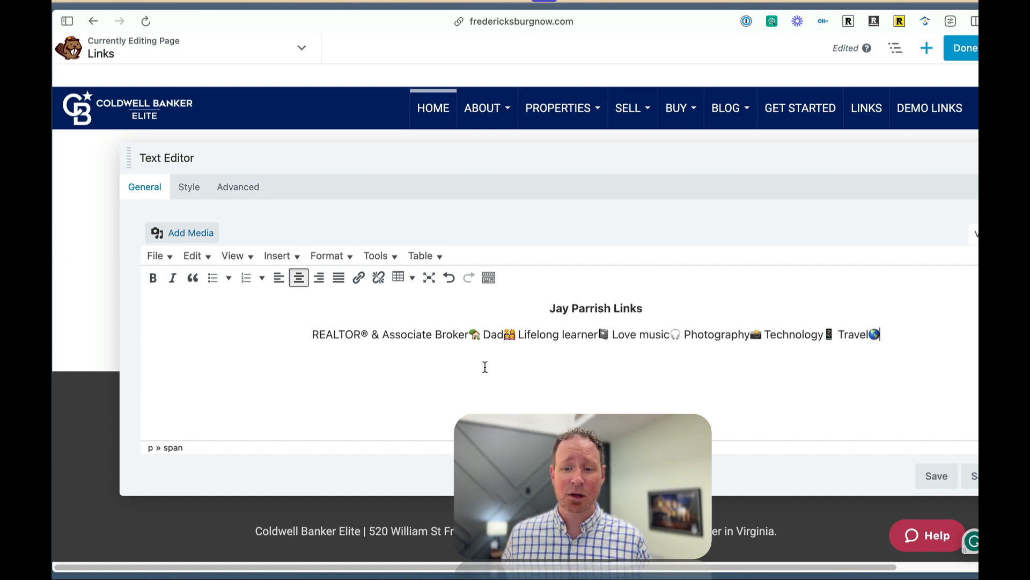
click(931, 476)
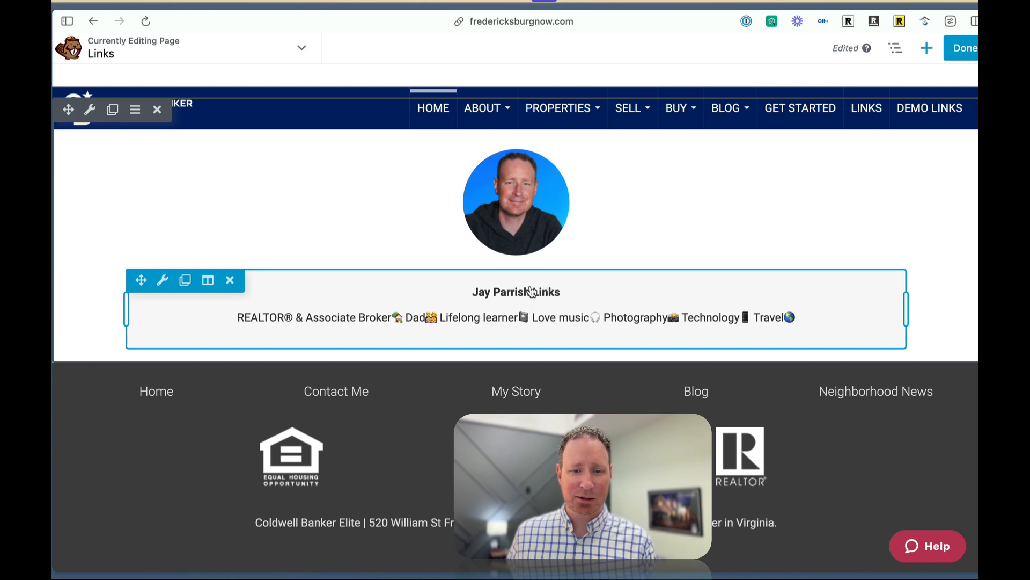
Add a Heading module between the headshot and bio, enter the agent's full name followed by Links, set its HTML tag to h1, and save.
click(927, 47)
drag(905, 217, 560, 315)
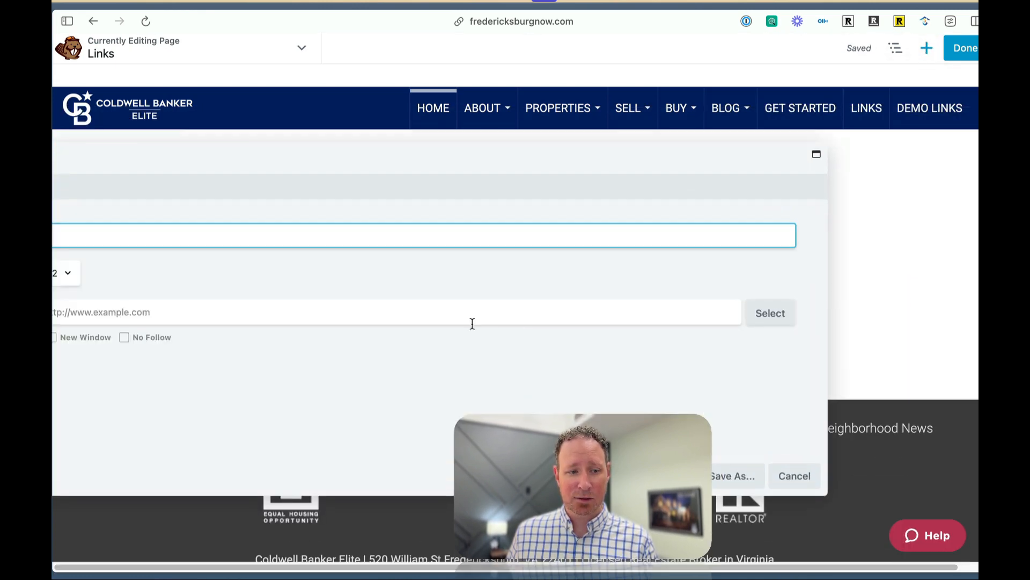
drag(536, 168, 714, 176)
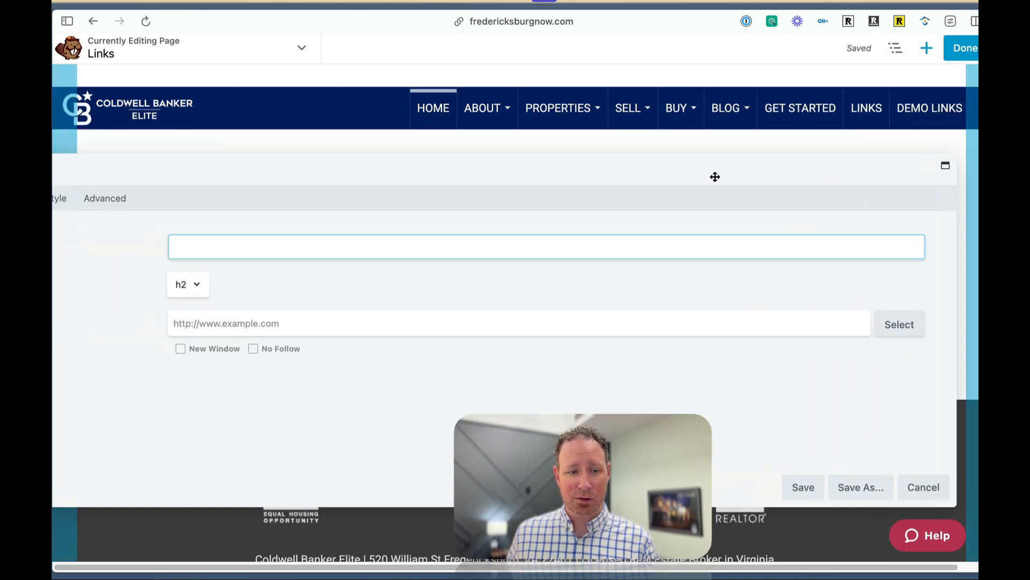
click(512, 231)
text(Jay Parrish Links)
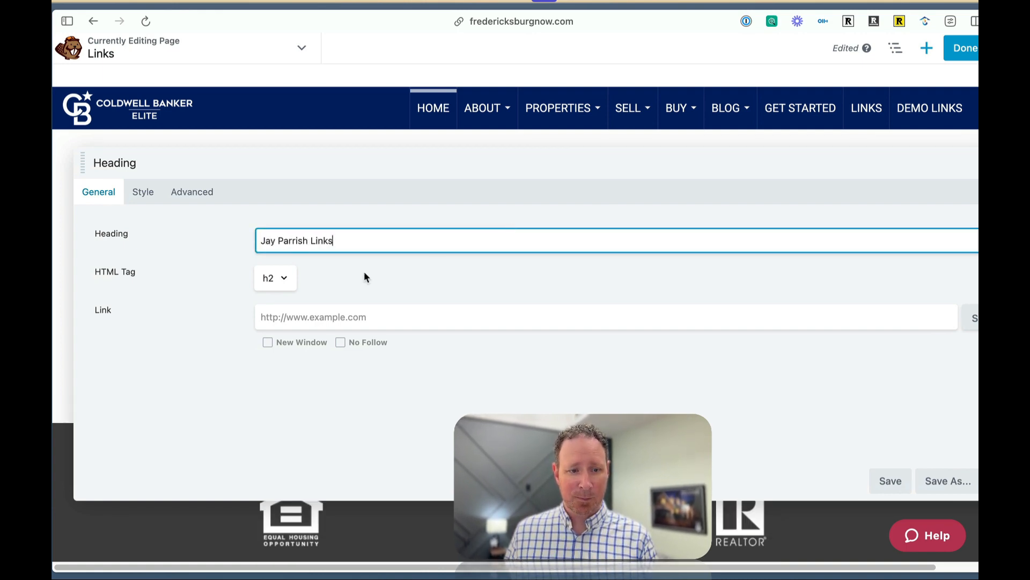
click(289, 277)
click(271, 262)
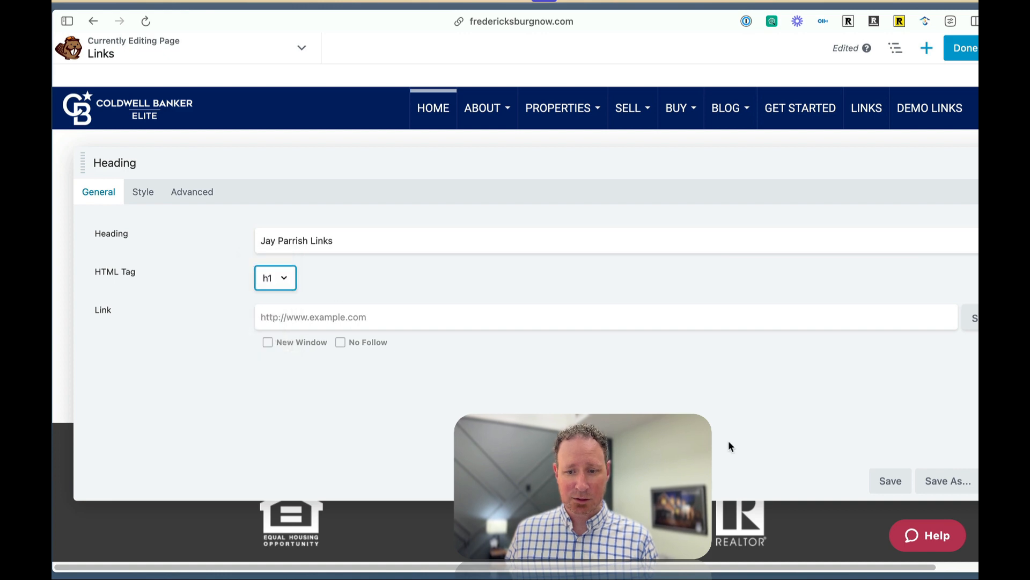
click(891, 482)
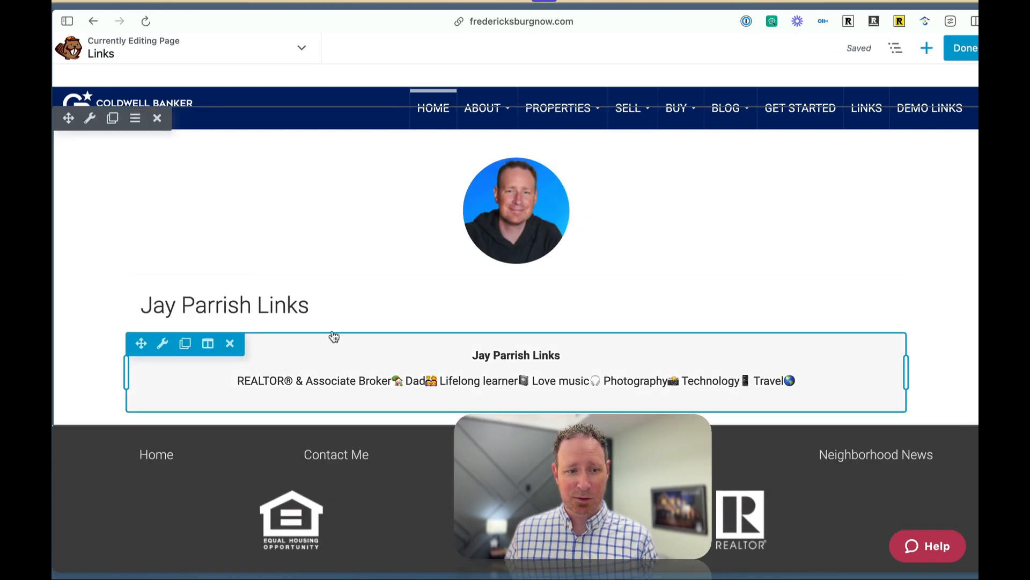
Center-align the heading through its font typography settings and save the heading module.
click(243, 307)
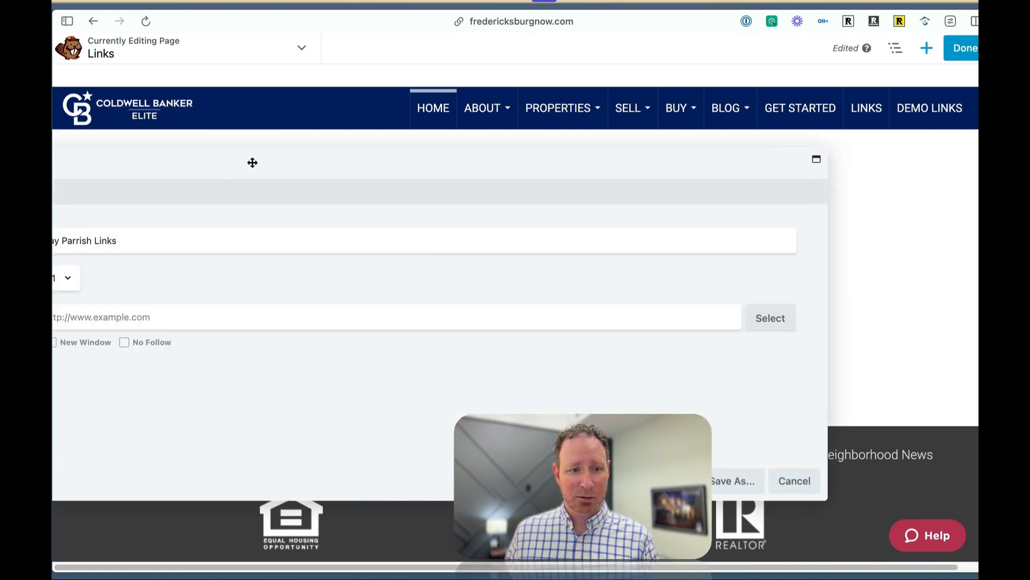
click(207, 201)
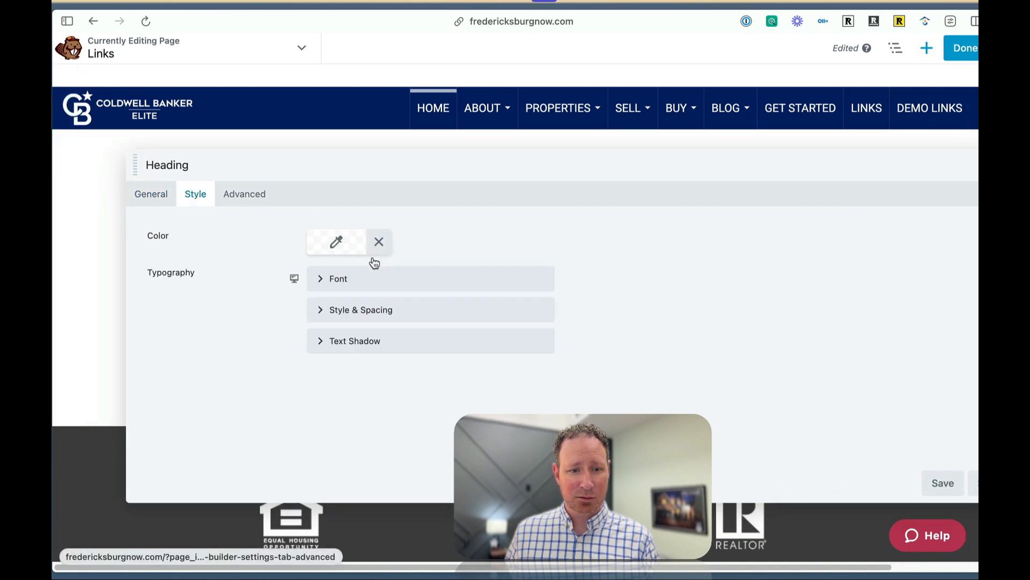
click(151, 197)
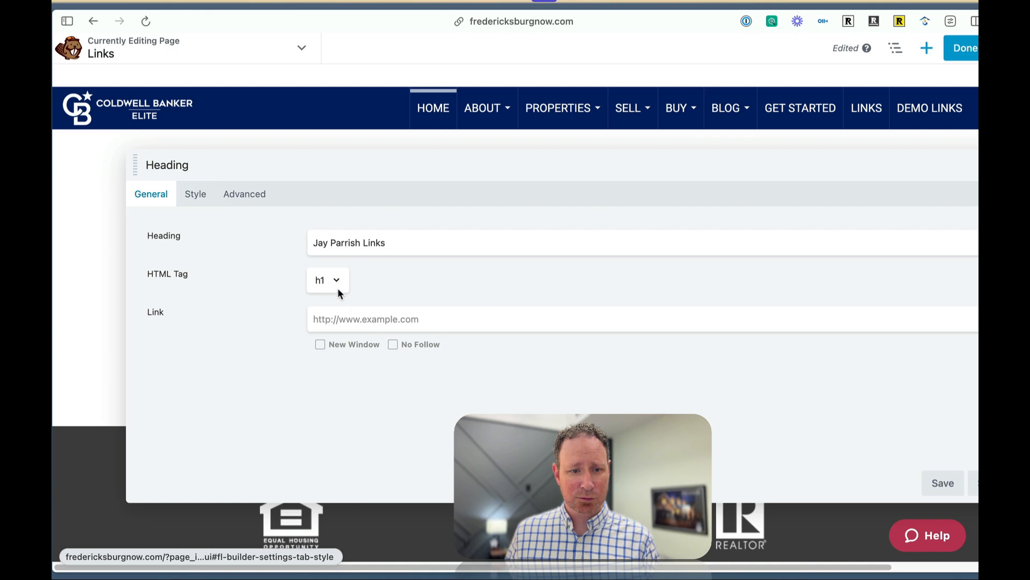
click(196, 195)
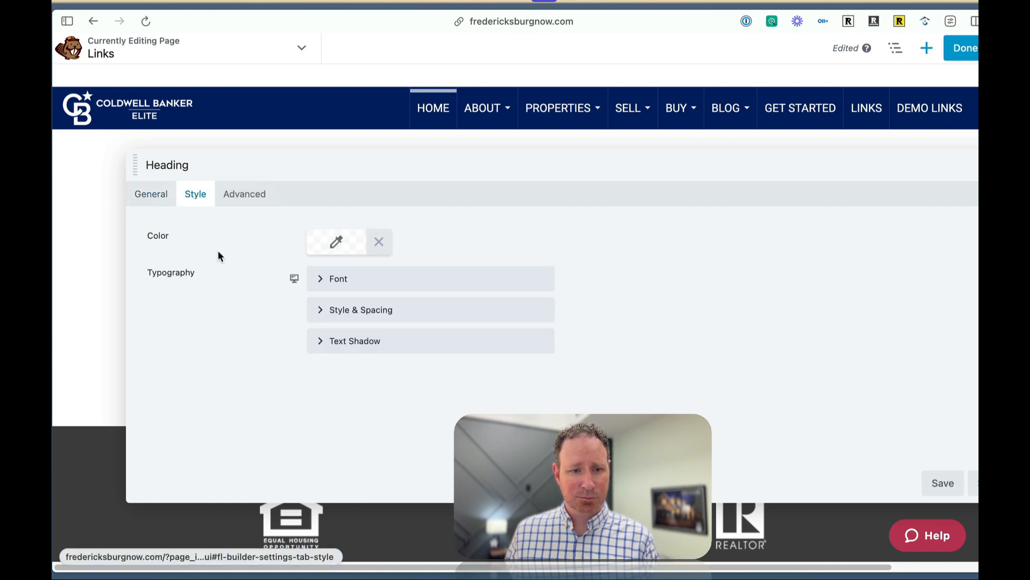
click(320, 280)
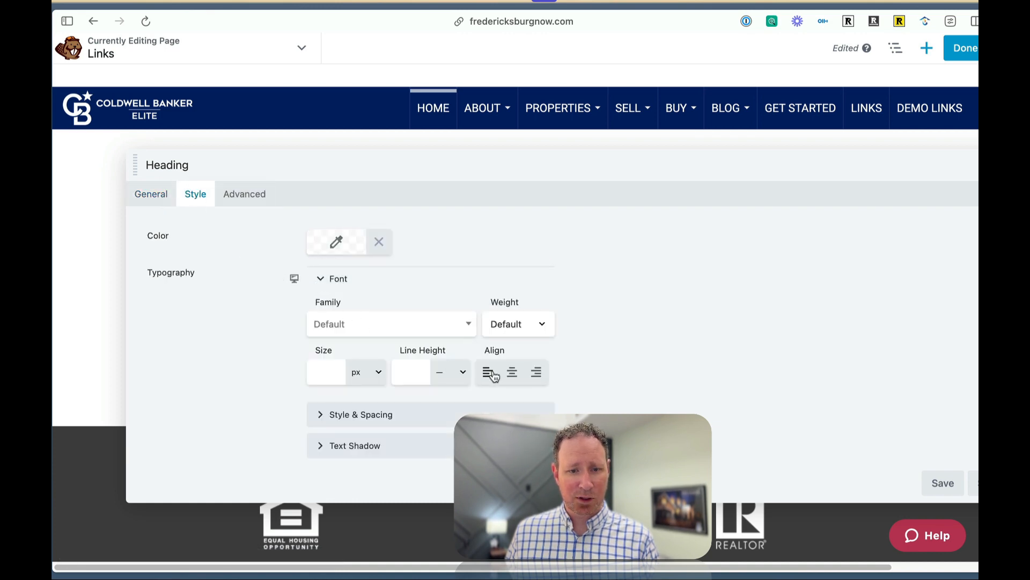
click(512, 372)
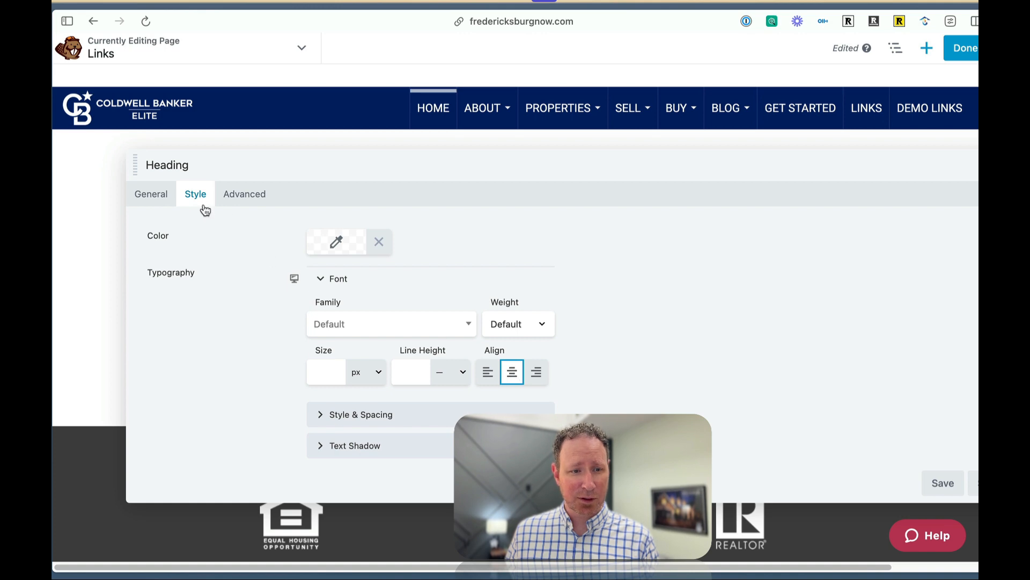
click(322, 280)
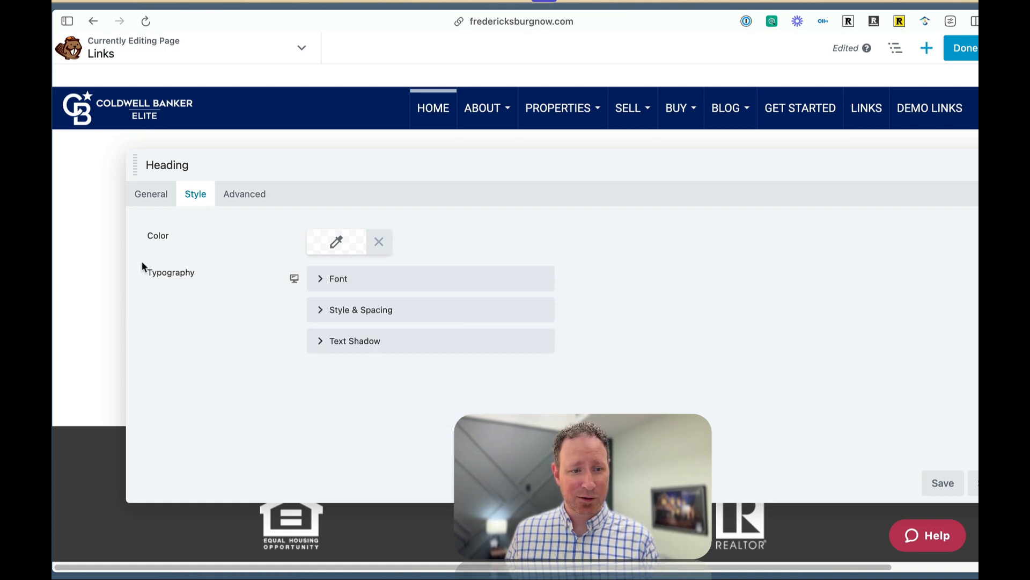
click(317, 278)
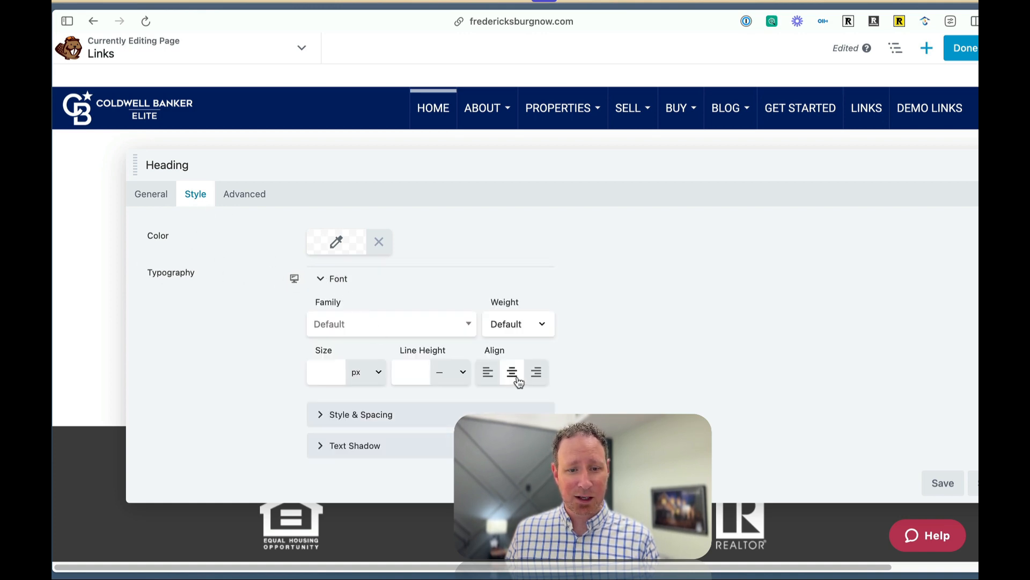
click(943, 483)
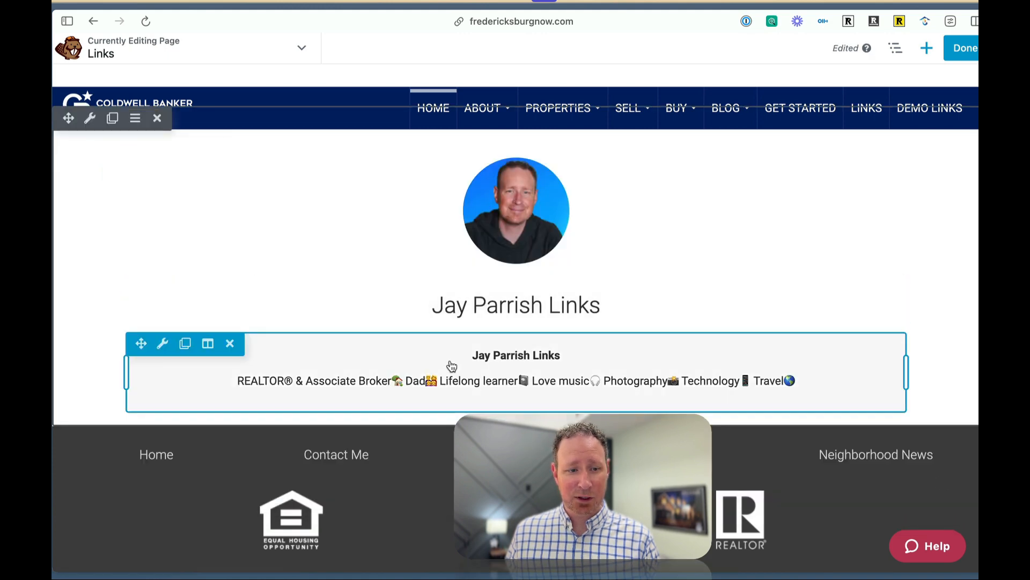
Delete the duplicate name line and its leftover blank line from the bio text module, and save the module.
mouse_move(162, 344)
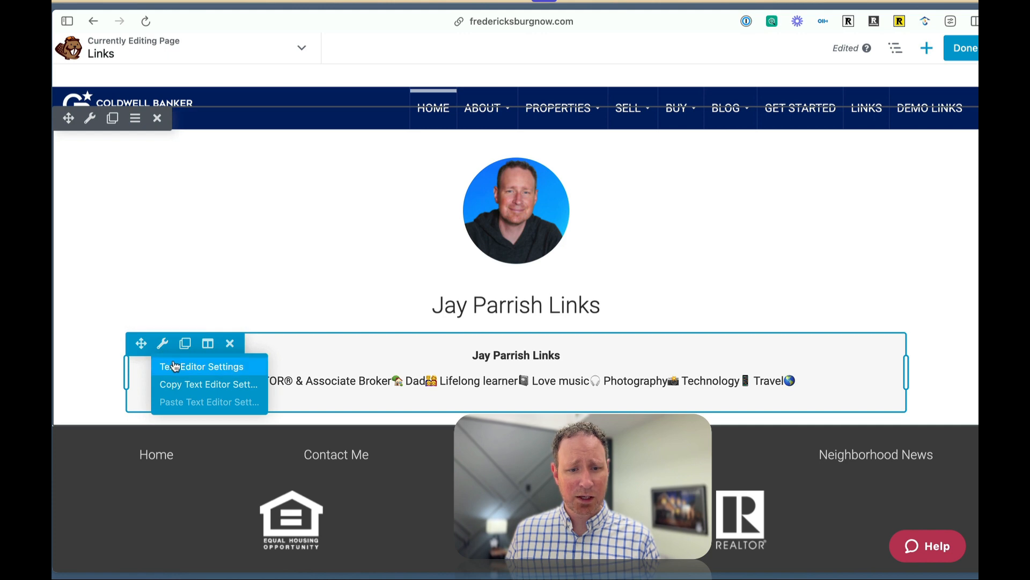
click(166, 342)
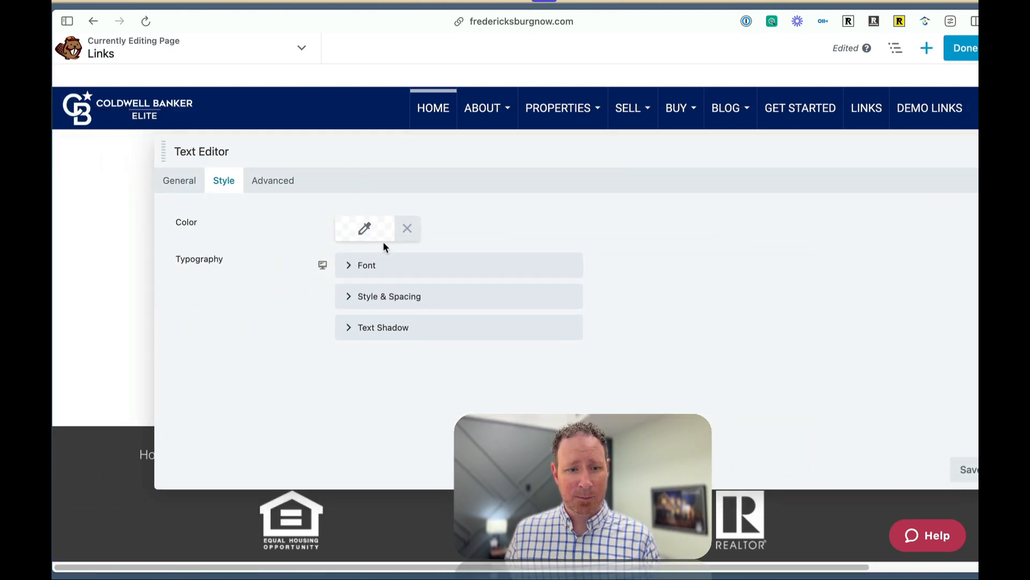
click(184, 179)
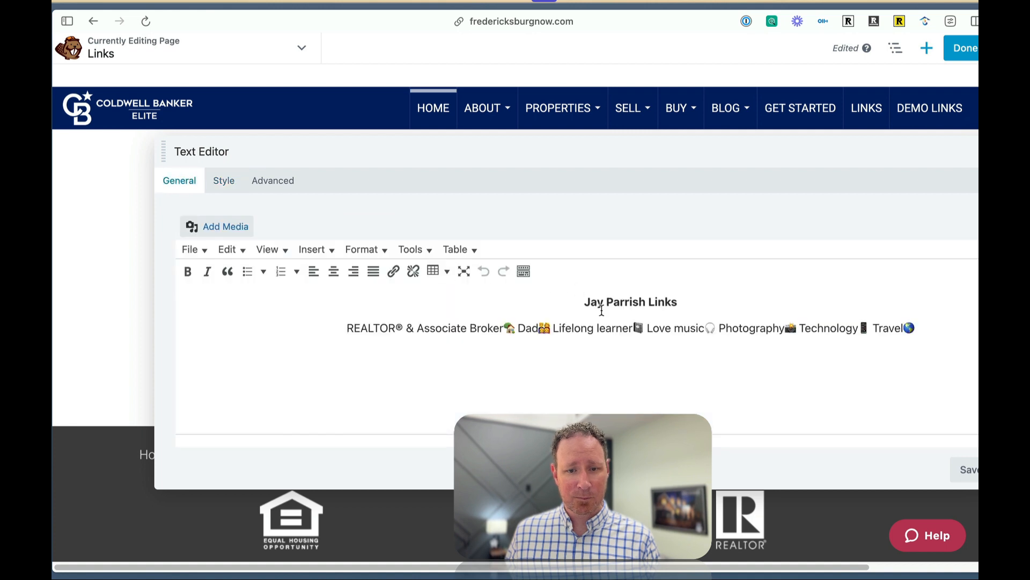
triple_click(620, 302)
key(BackSpace)
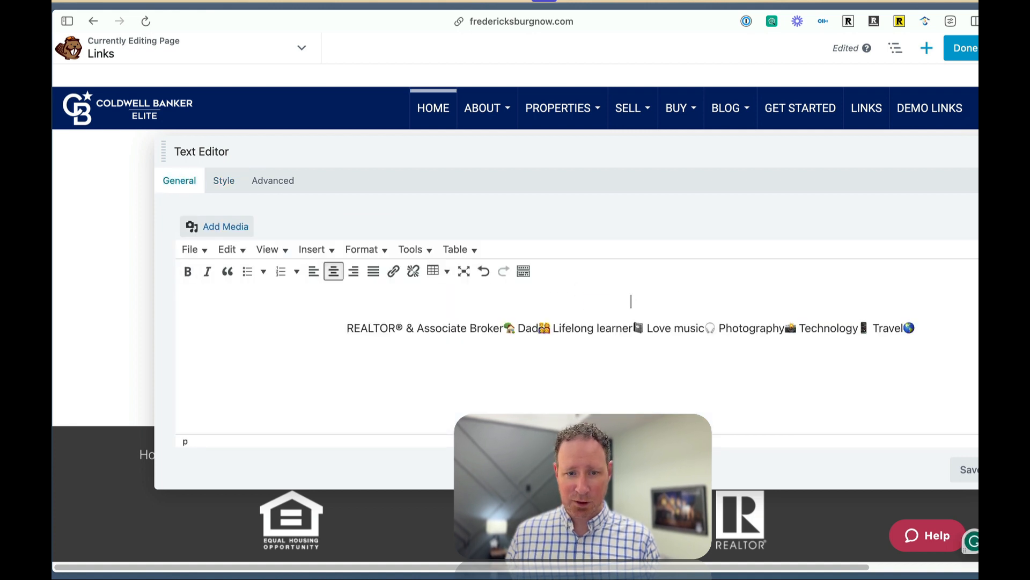
key(Down)
key(Down)
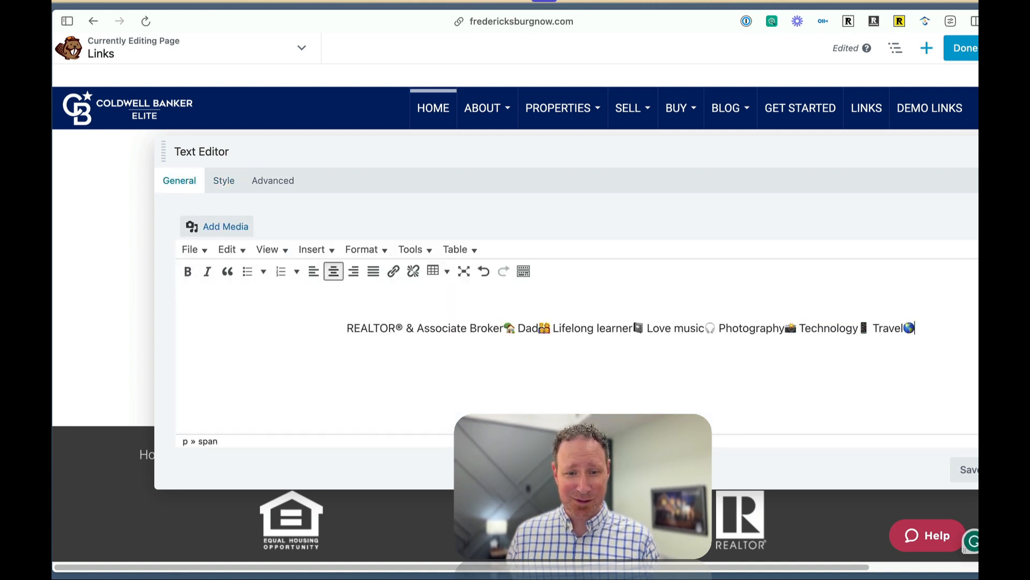
key(Home)
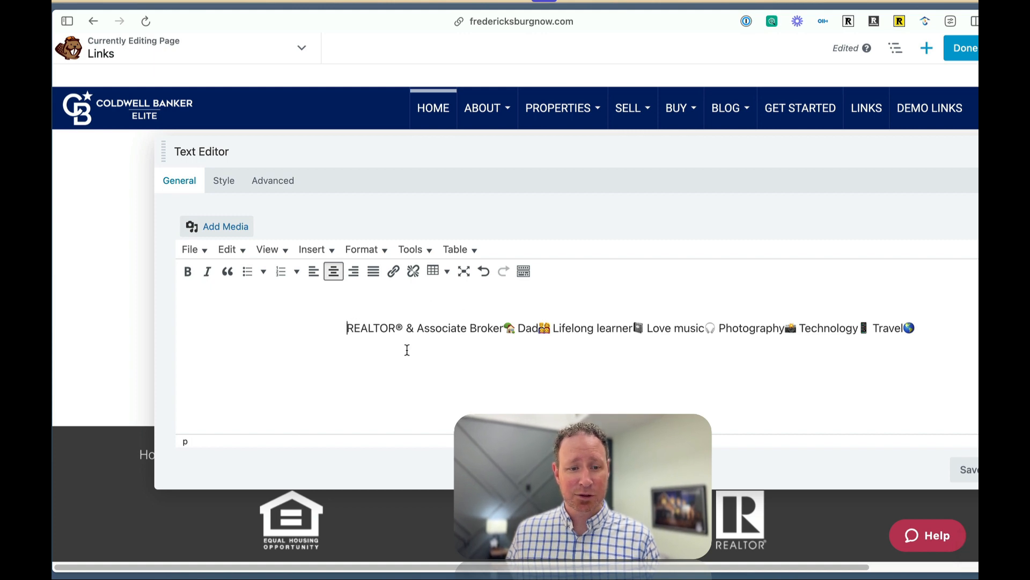
key(BackSpace)
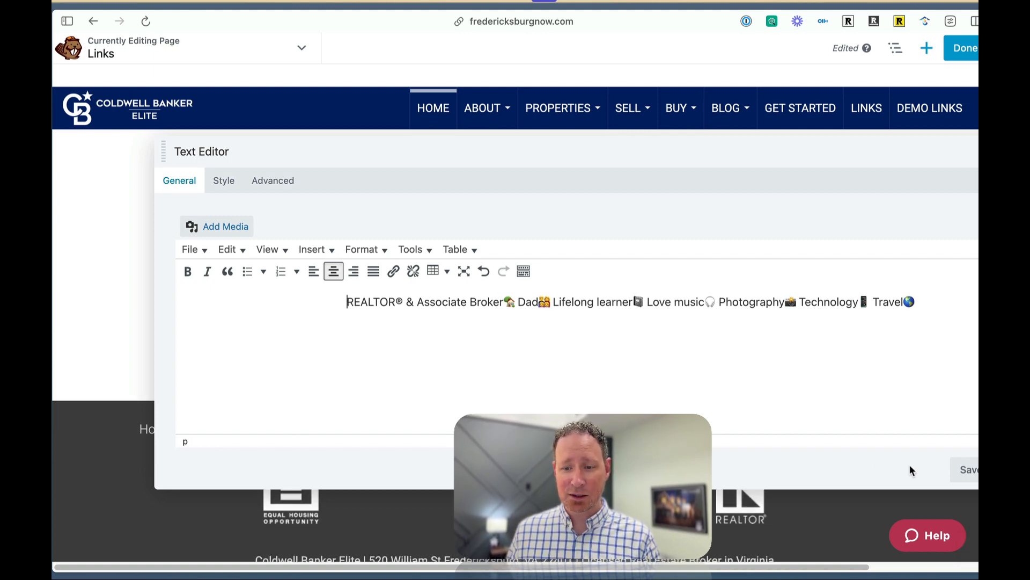
click(963, 469)
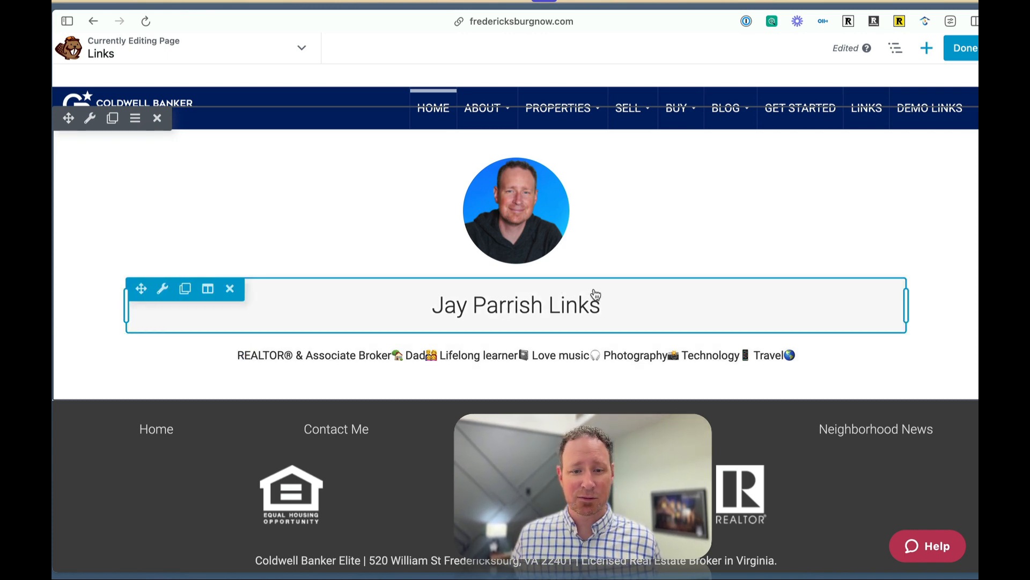
Add an Icon Group module below the bio text and dock its settings beside the page preview.
scroll(594, 295, down, 1)
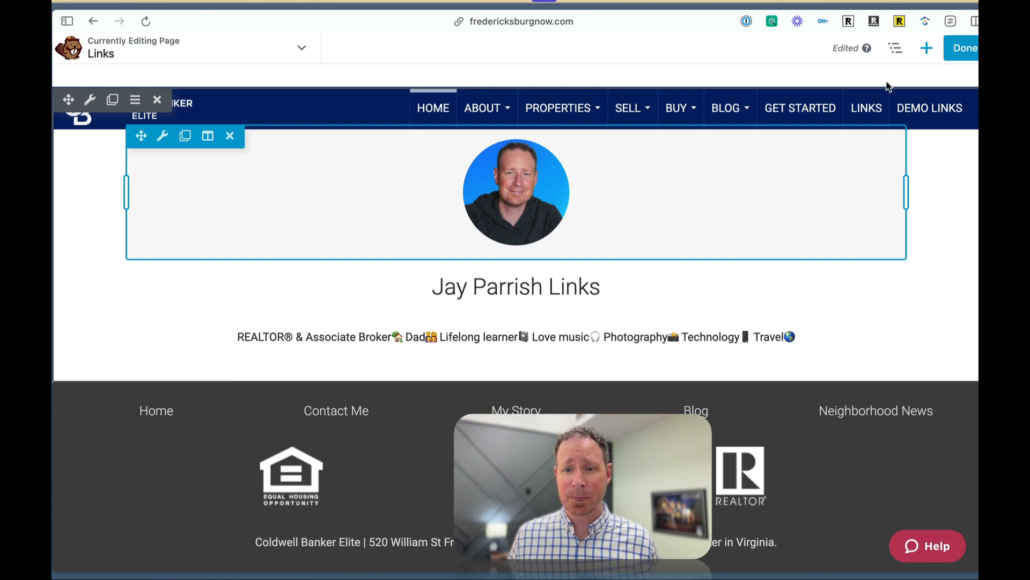
click(925, 49)
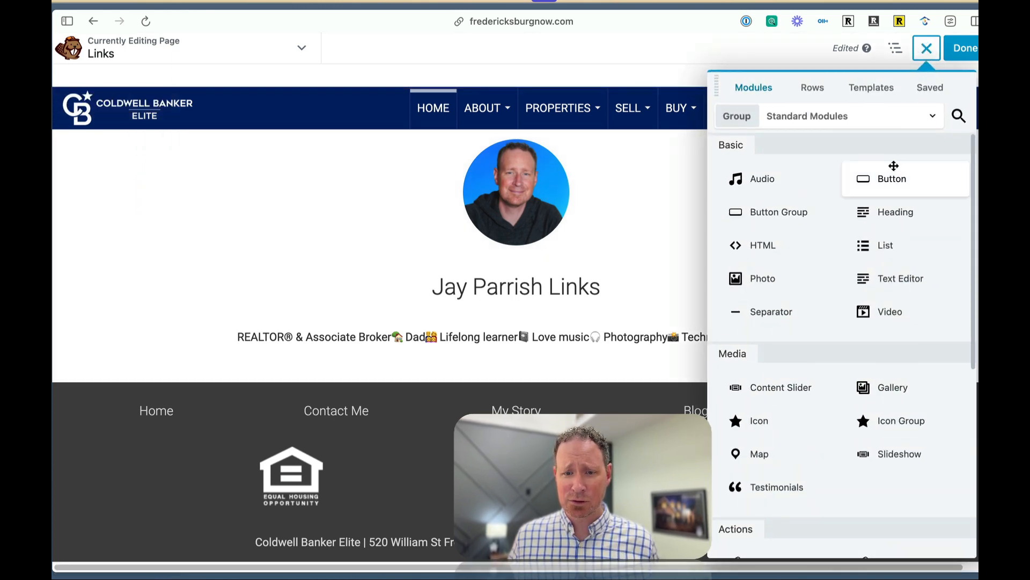
scroll(888, 301, down, 2)
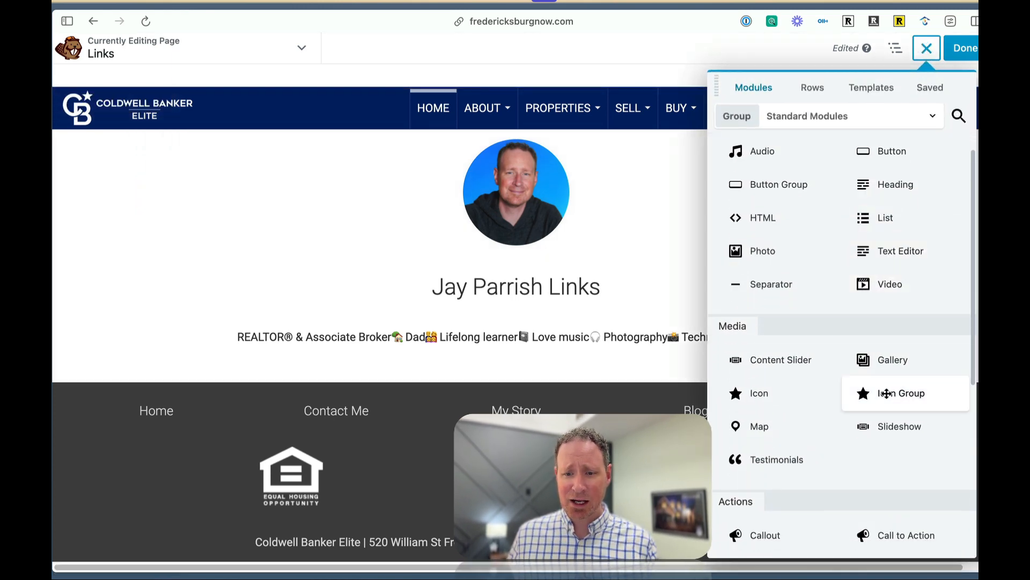
drag(898, 394, 543, 399)
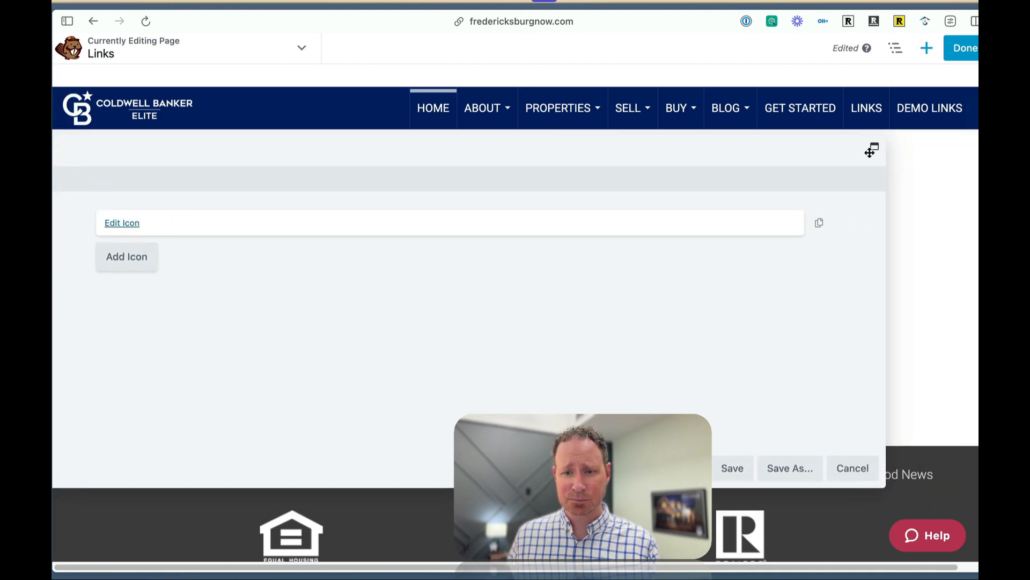
click(853, 151)
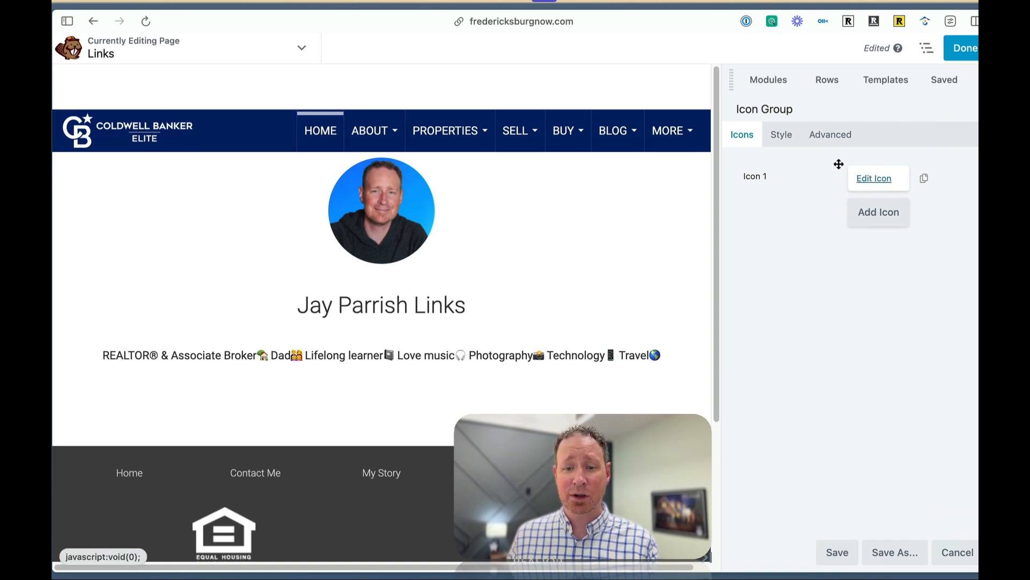
Add three more icon entries to the Icon Group, making four.
click(874, 217)
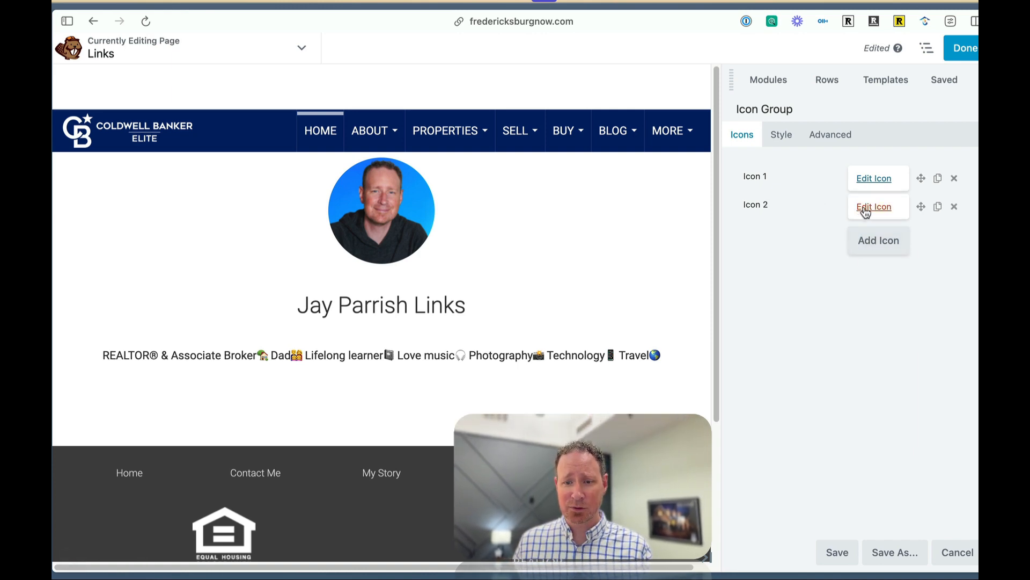
click(874, 242)
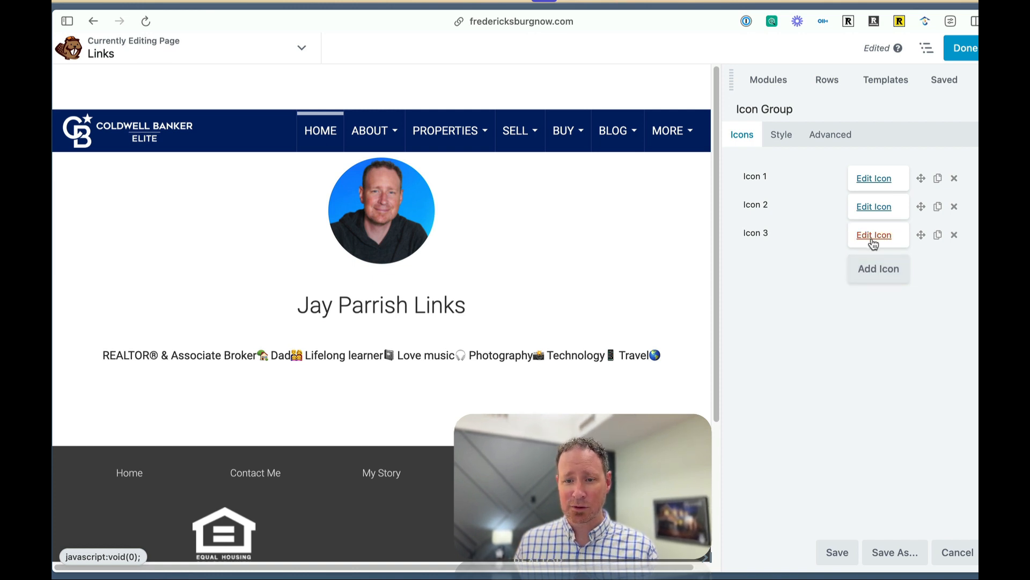
click(875, 271)
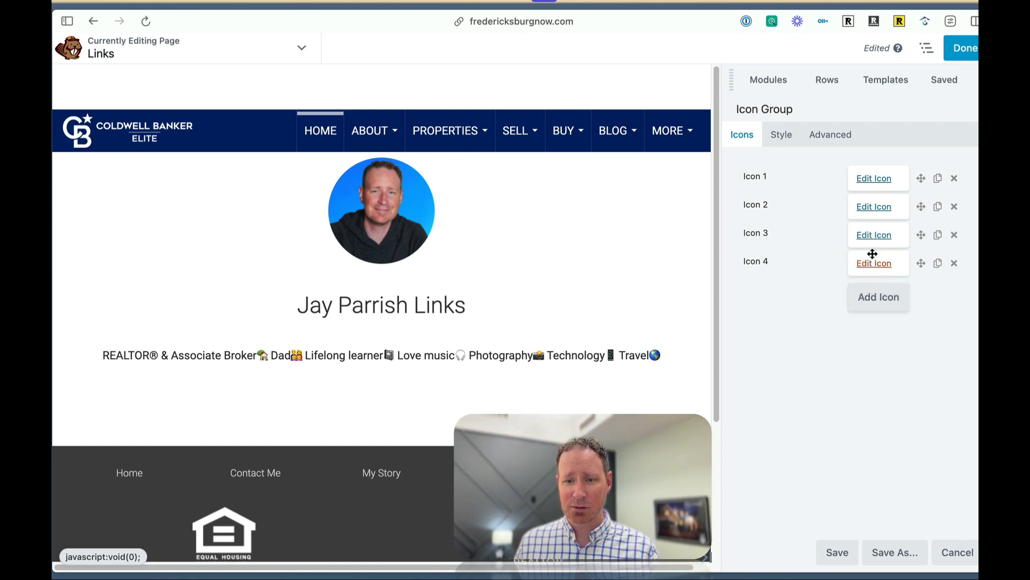
Search the icon library for facebook and assign the square Font Awesome Facebook icon to Icon 1.
click(873, 180)
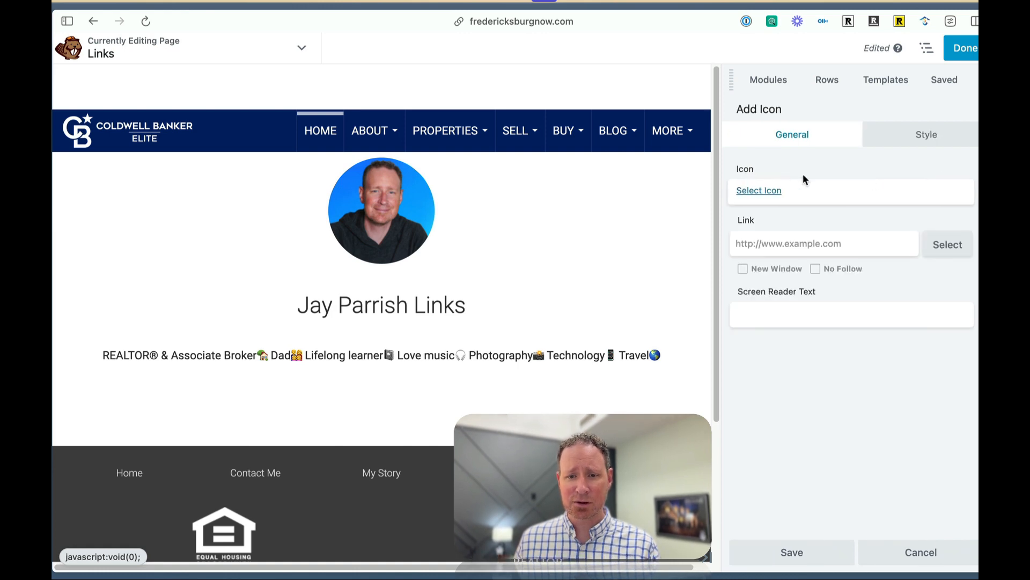
click(765, 191)
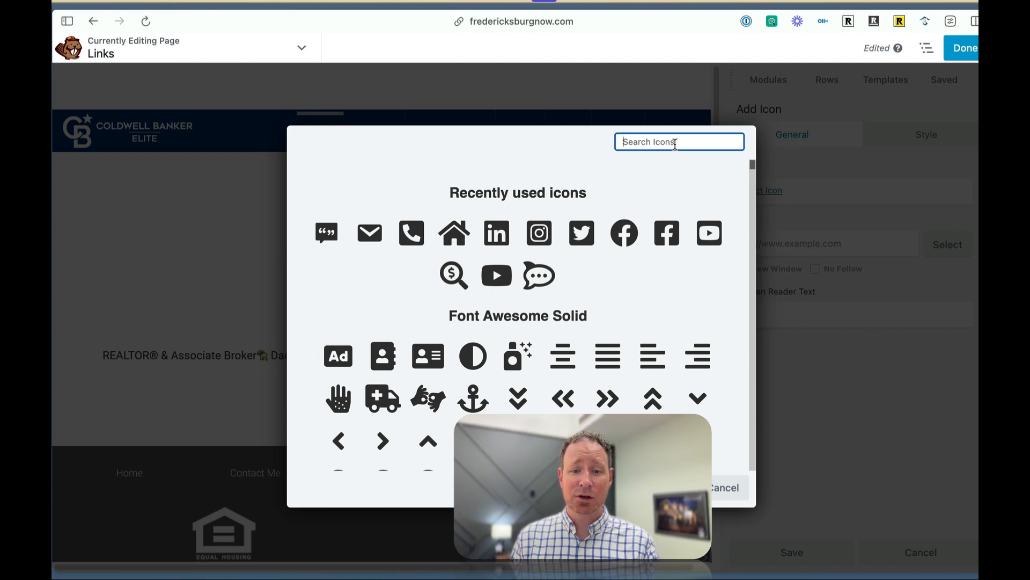
text(facebook)
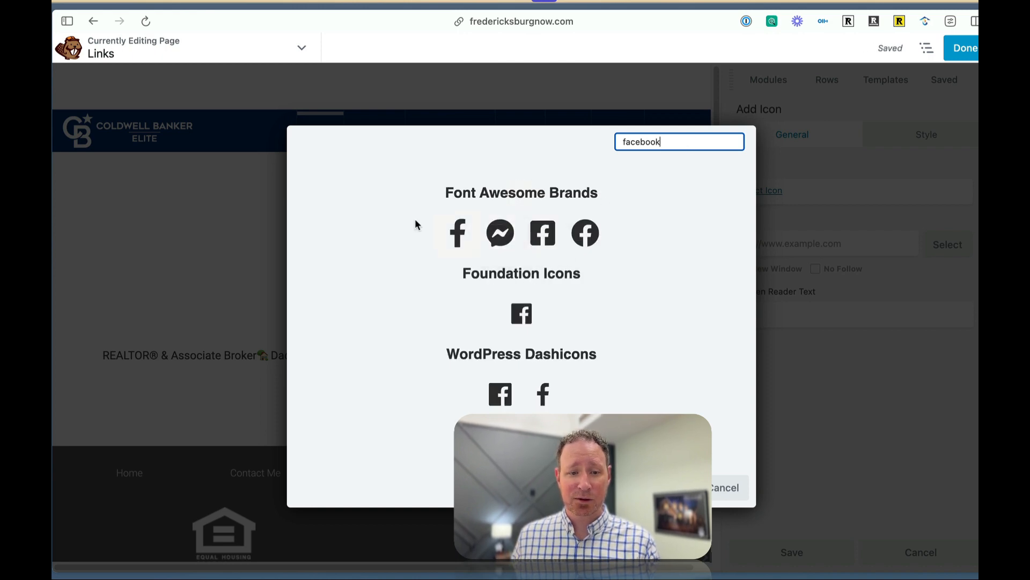
click(543, 234)
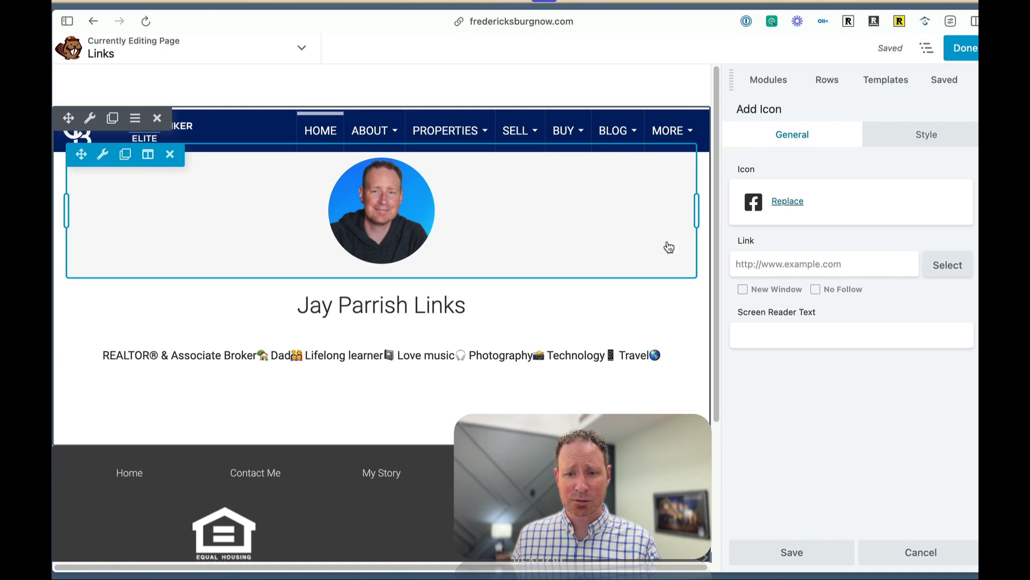
Paste the agent's Facebook page URL as the Facebook icon's link, set it to open in a new window, and save the icon.
click(805, 265)
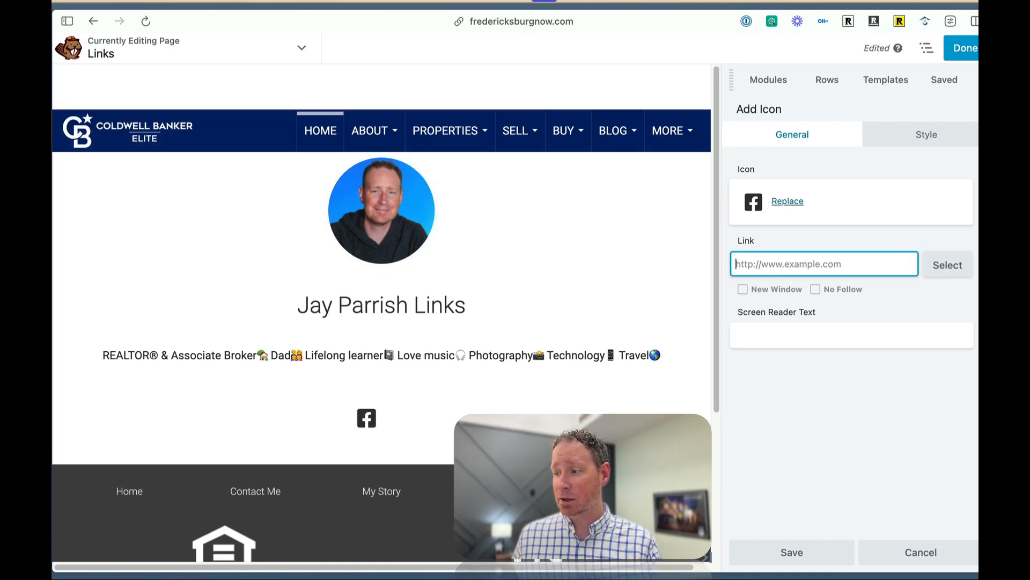
key(super+Tab)
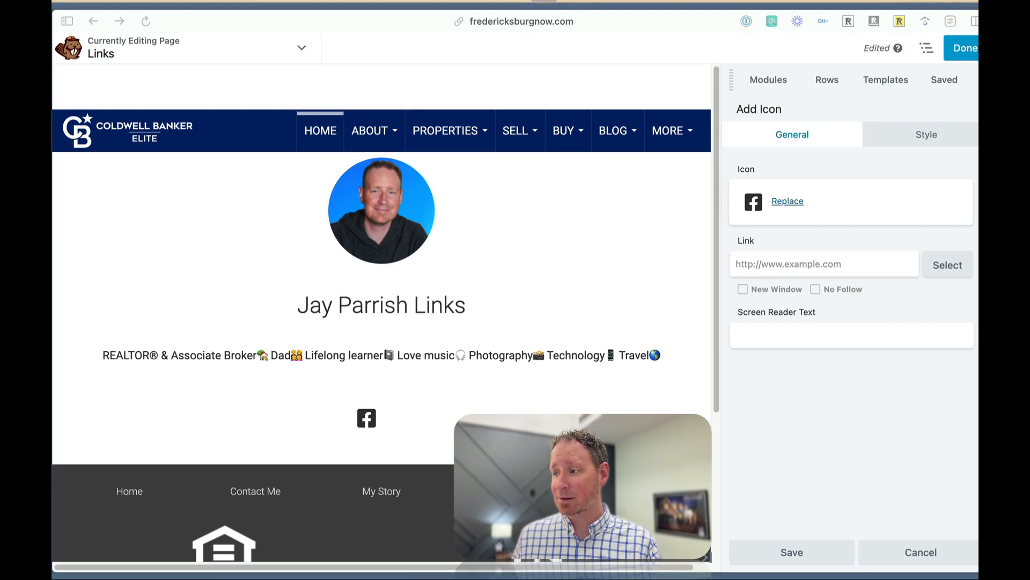
click(774, 264)
text(https://www.facebook.com/jayparrishrealtor)
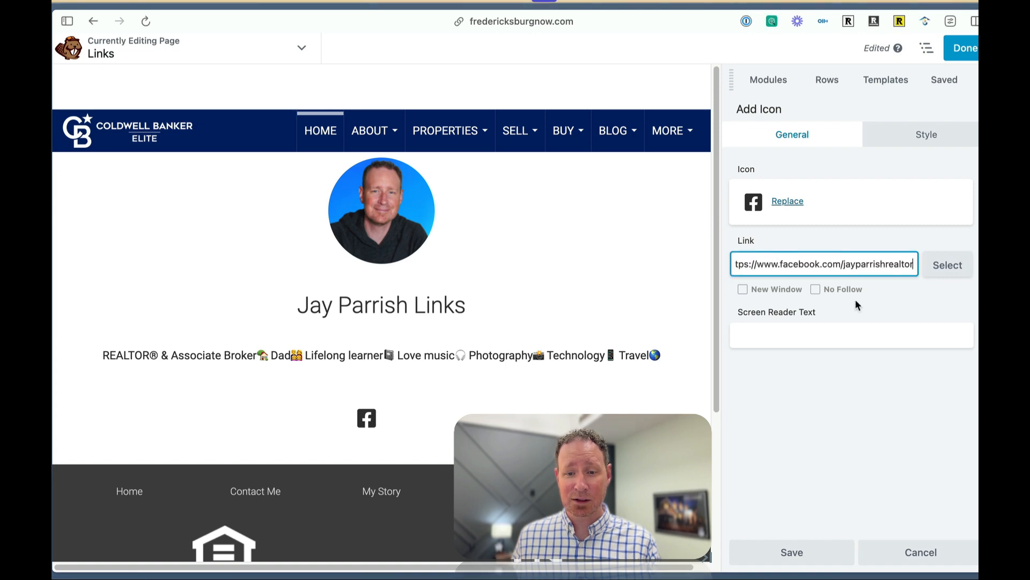
click(745, 292)
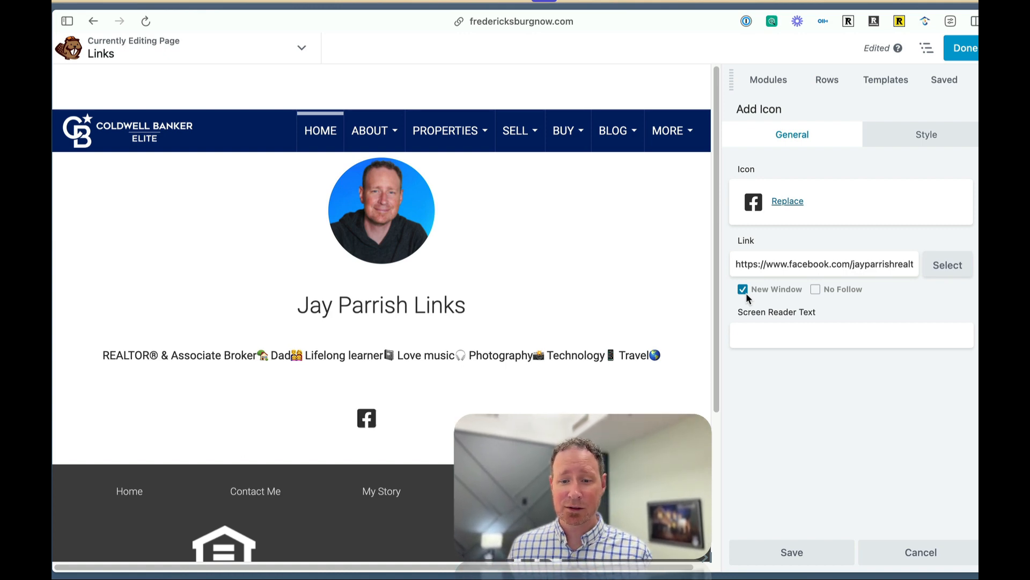
click(808, 557)
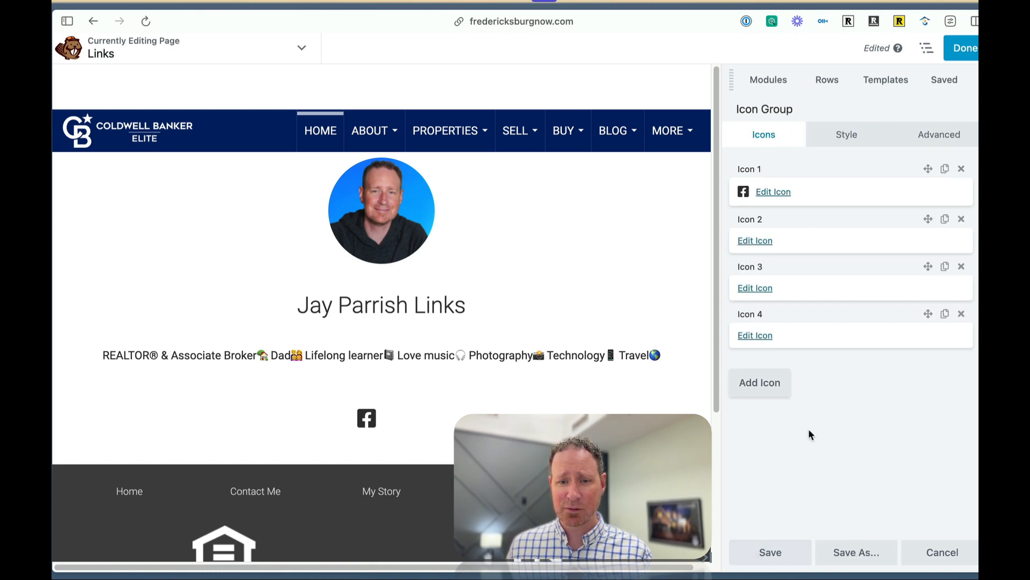
Search the icon library for insta and assign the square Font Awesome Instagram icon to Icon 2.
click(746, 244)
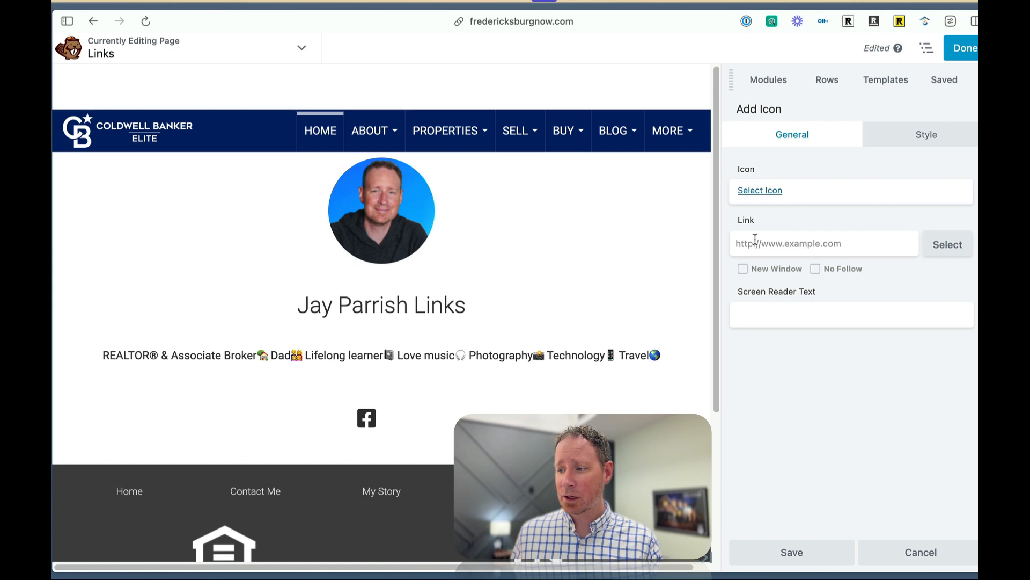
click(765, 190)
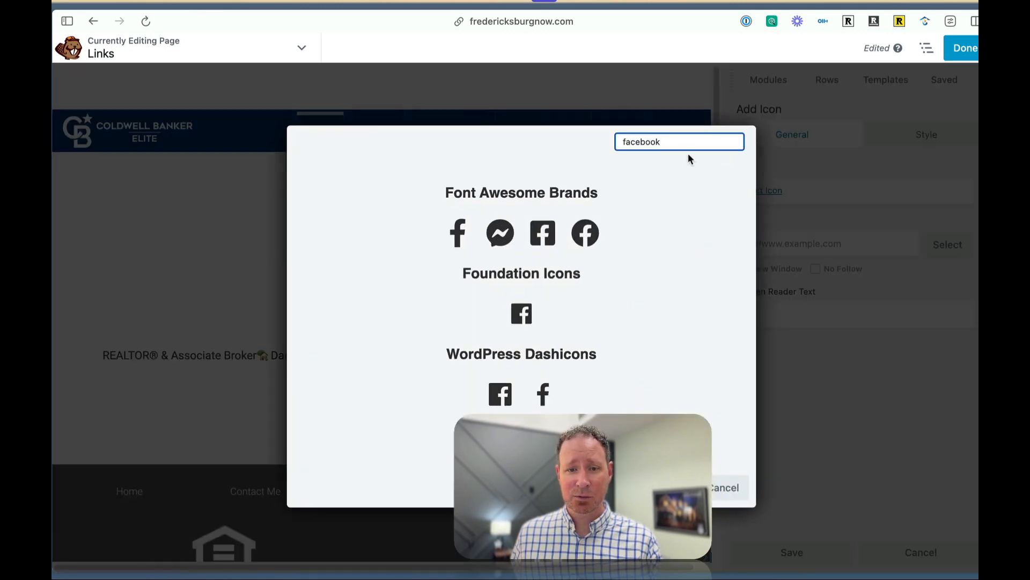
double_click(677, 142)
key(BackSpace)
text(inst)
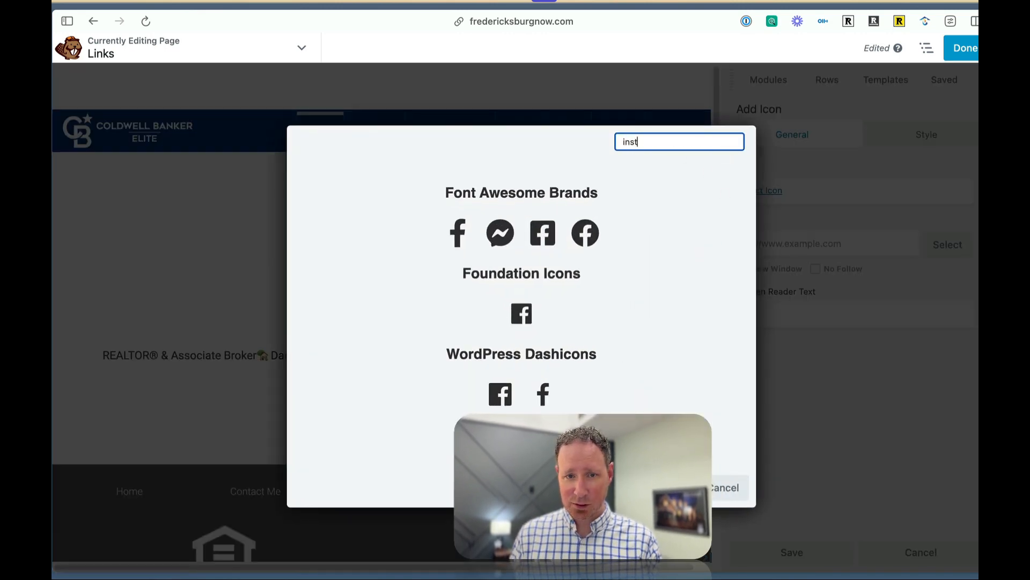
text(a)
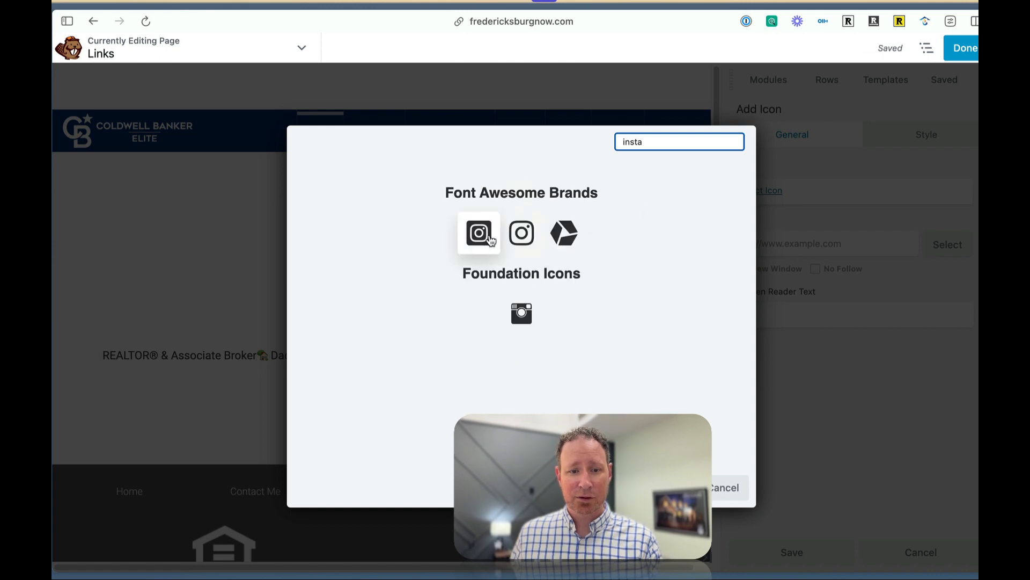
click(479, 233)
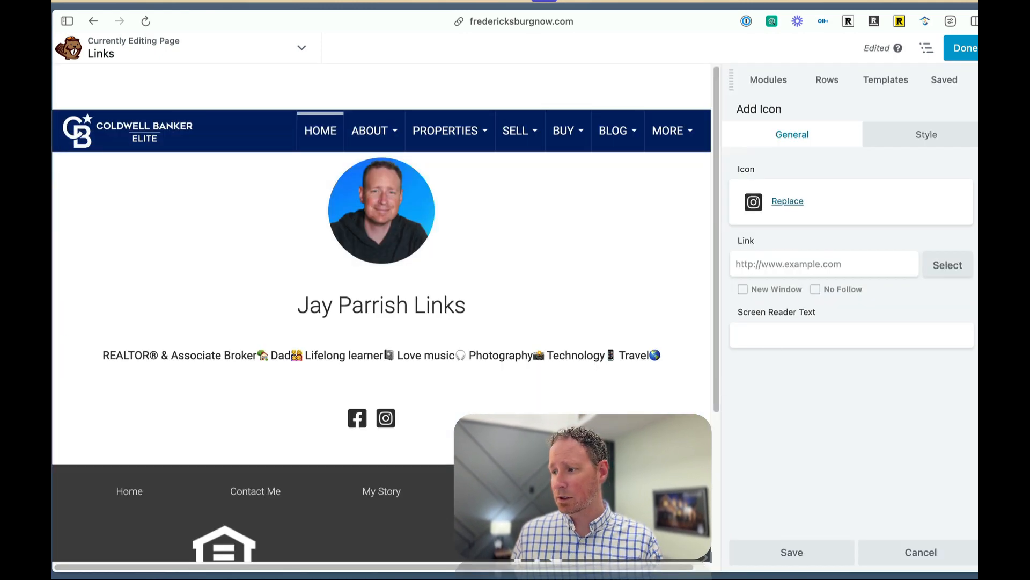
Paste the agent's Instagram URL as the Instagram icon's link, set it to open in a new window, and save the icon.
click(775, 272)
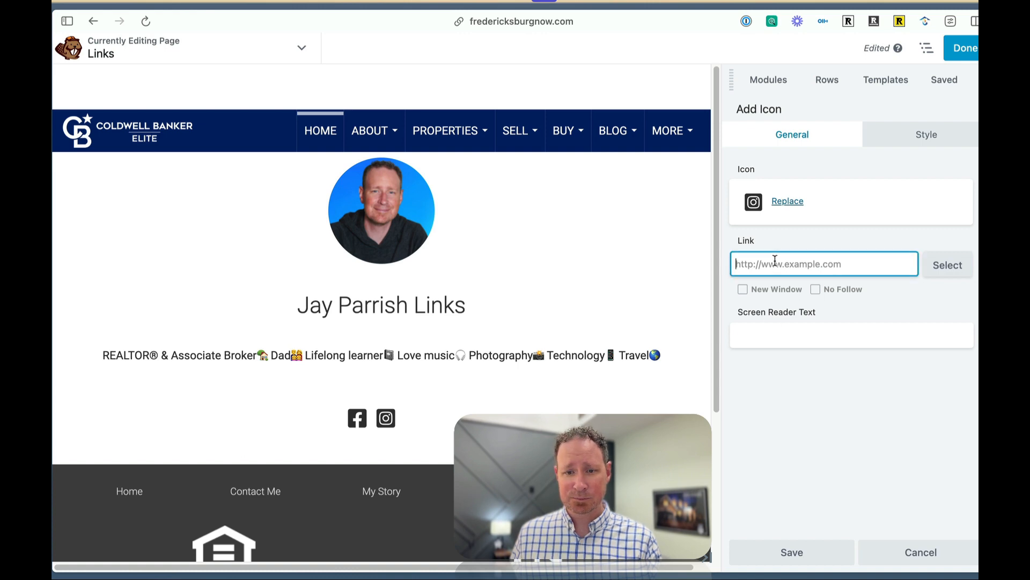
text(https://www.instagram.com/mister_jaybird/)
click(743, 290)
click(792, 552)
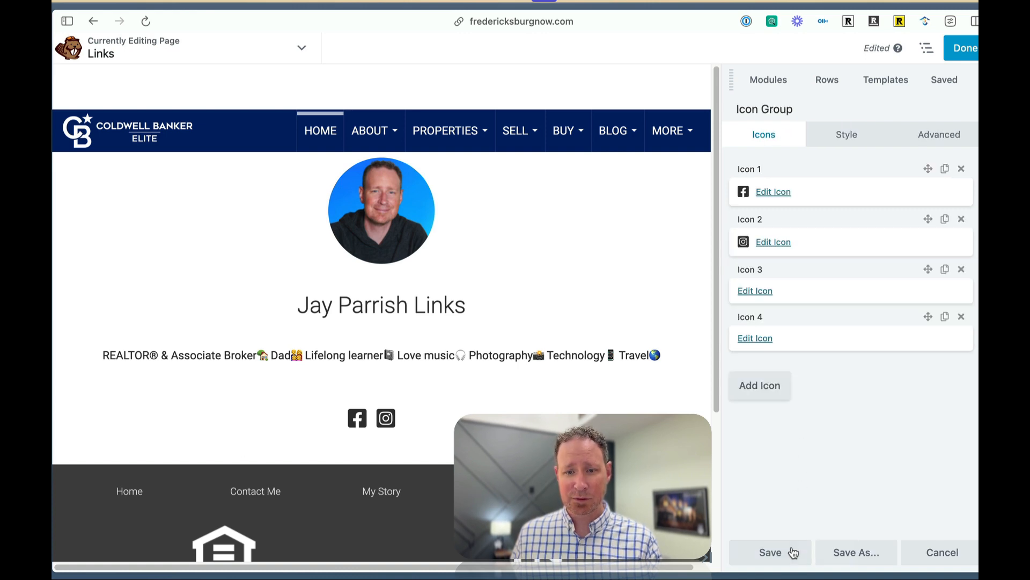
Search the icon library for a YouTube icon for Icon 3.
click(755, 292)
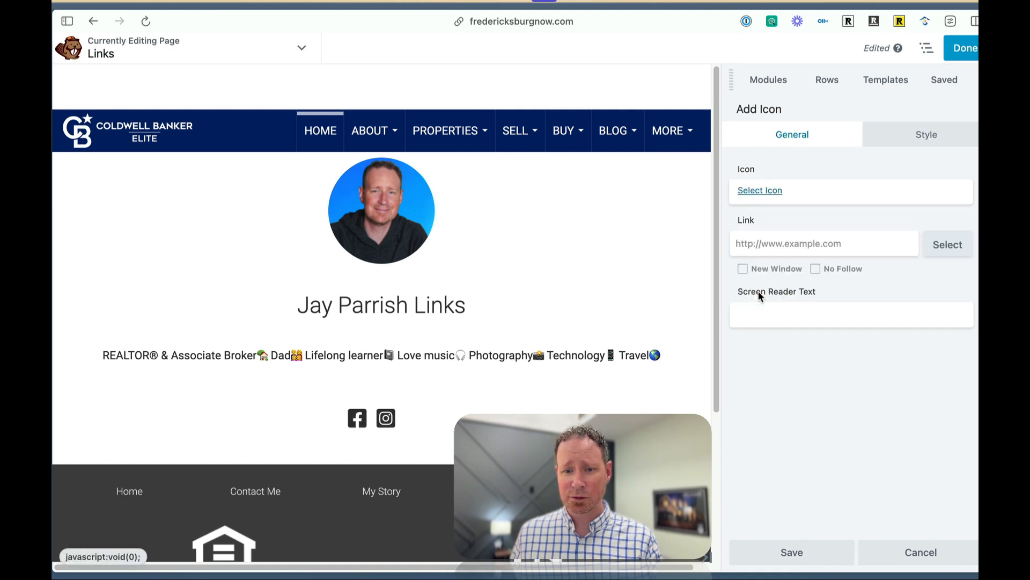
click(762, 190)
text(insta)
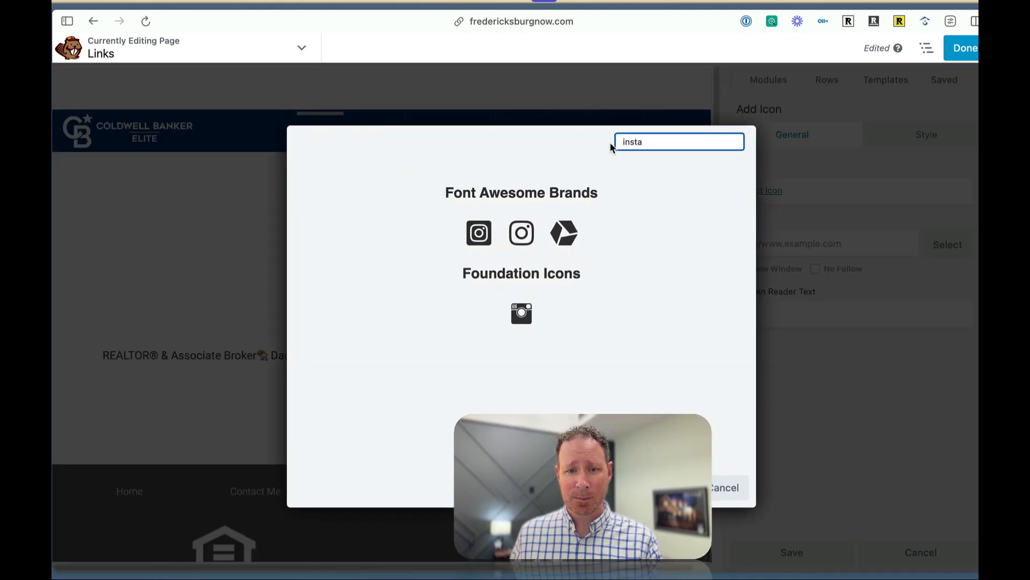
text(youtb)
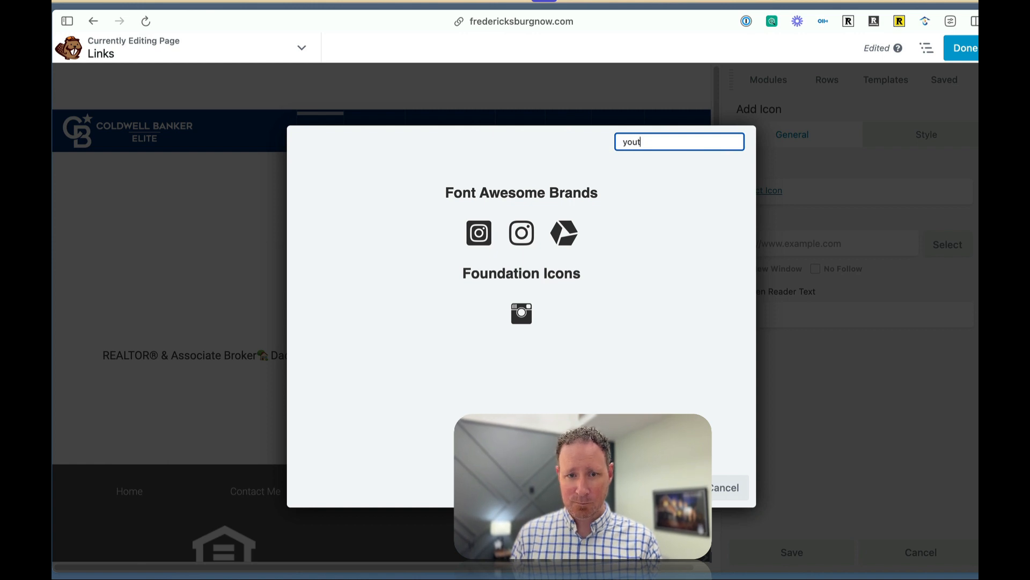
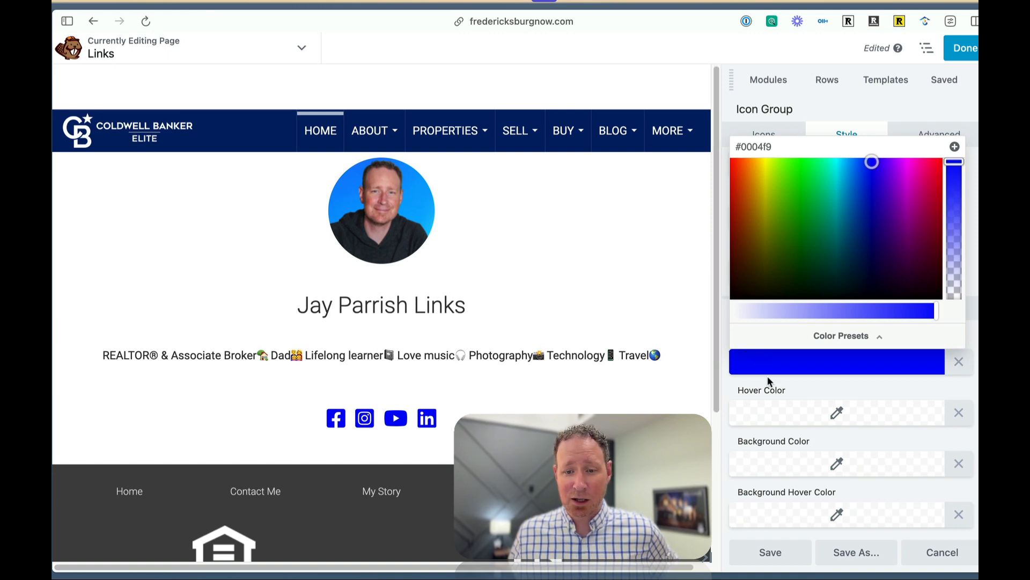
Apply the blue icon color #0004f9 to the social media icons and save the icon group.
click(805, 380)
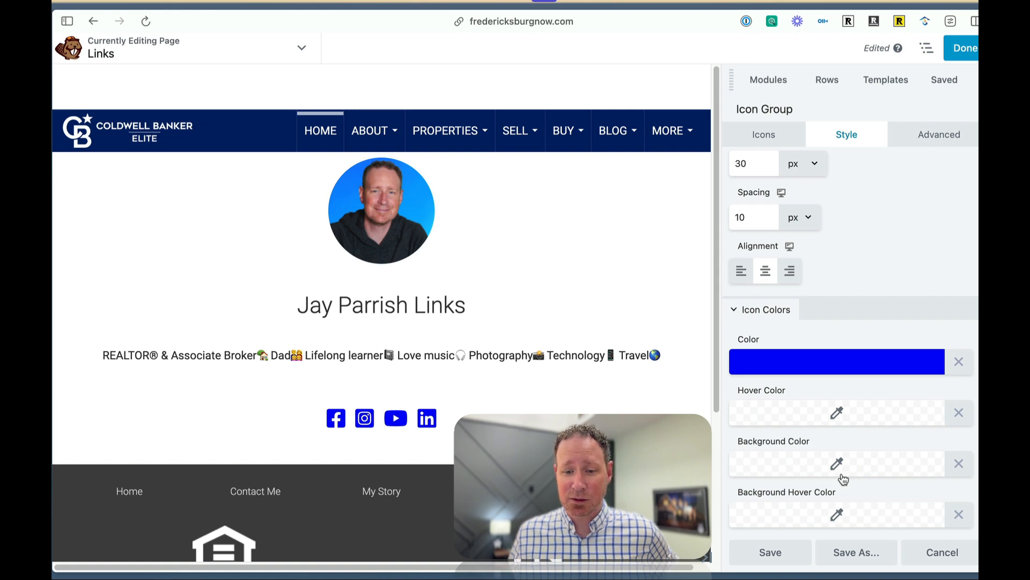
click(768, 562)
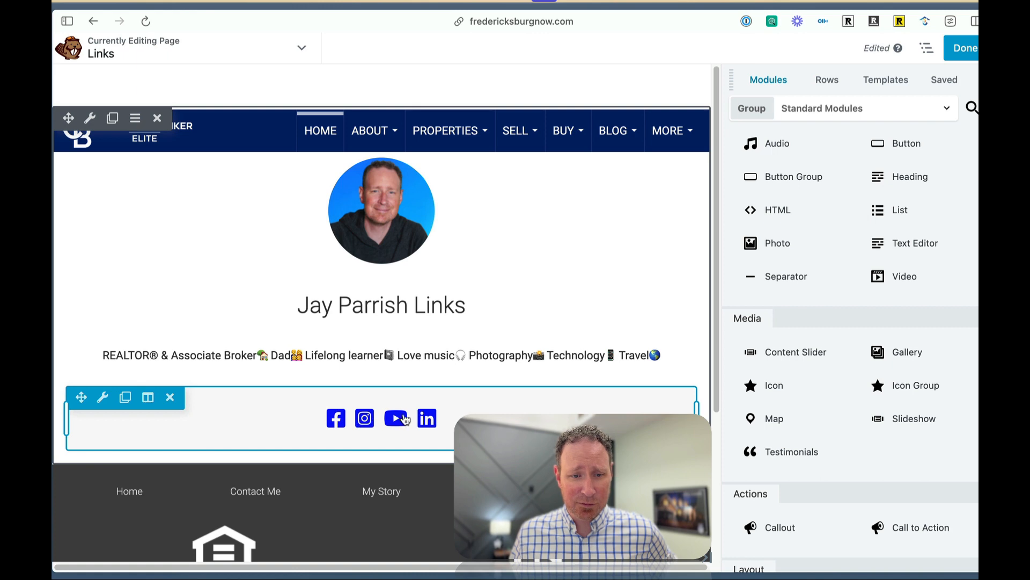
Add a Button Group module directly below the row of social media icons.
scroll(462, 412, down, 1)
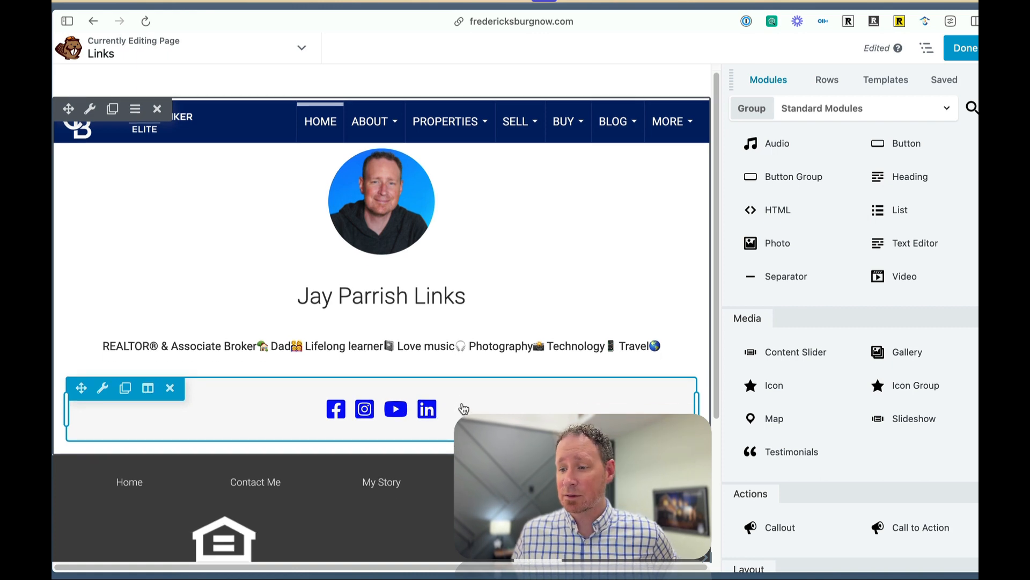
scroll(466, 402, down, 2)
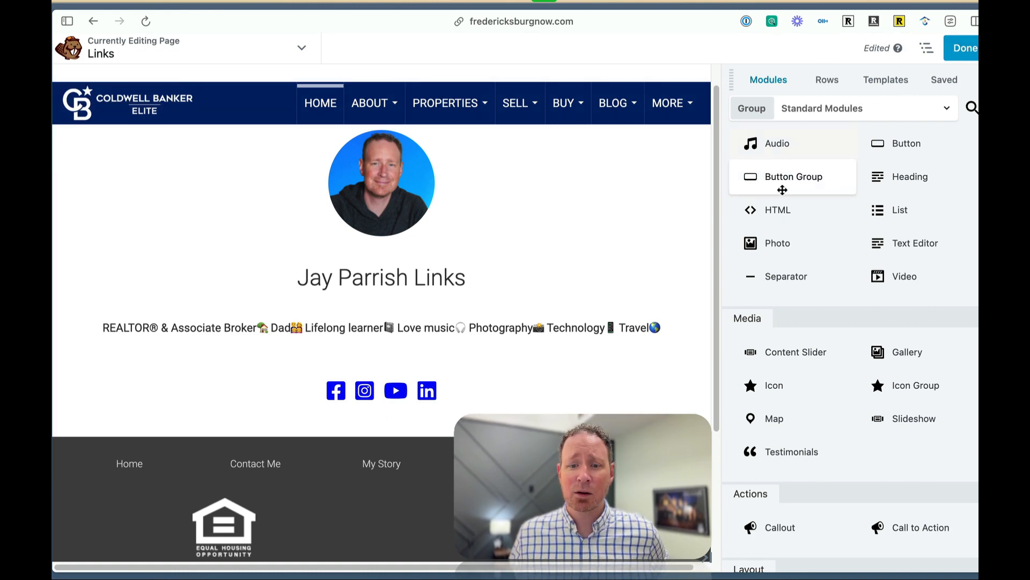
drag(784, 179, 435, 453)
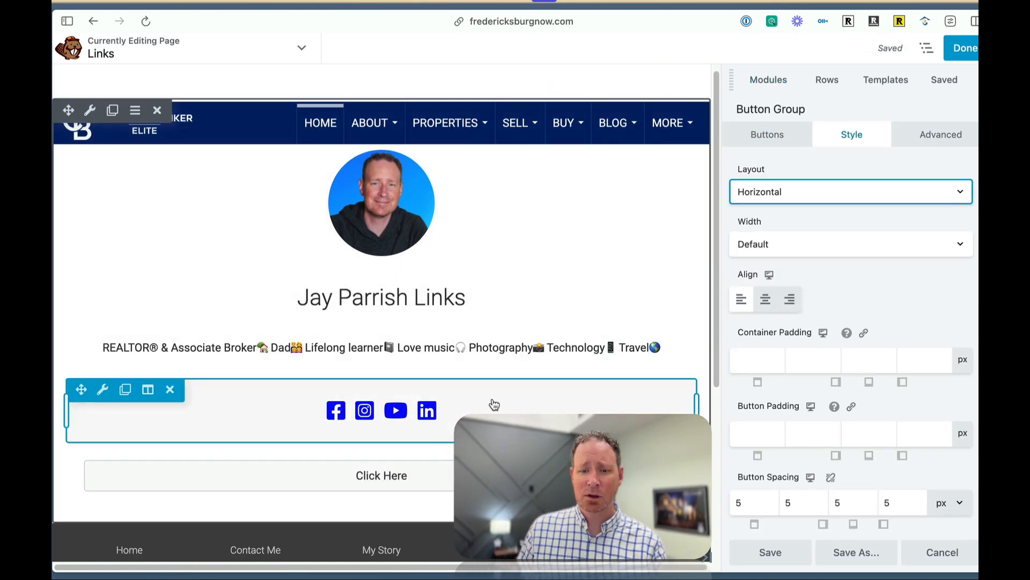
Label the button group CTA and add two more buttons for a total of three.
click(757, 144)
click(779, 207)
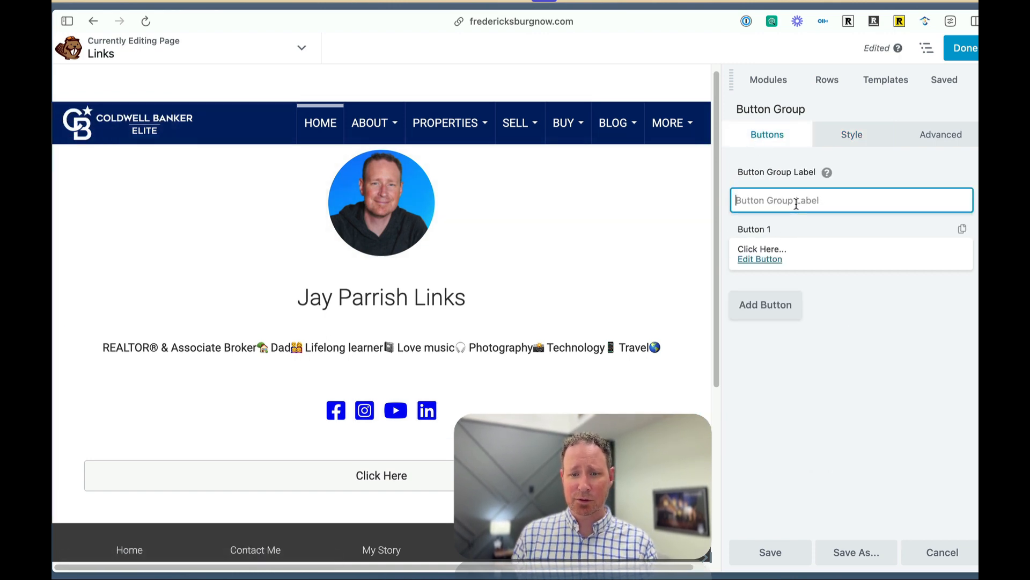
text(CTA)
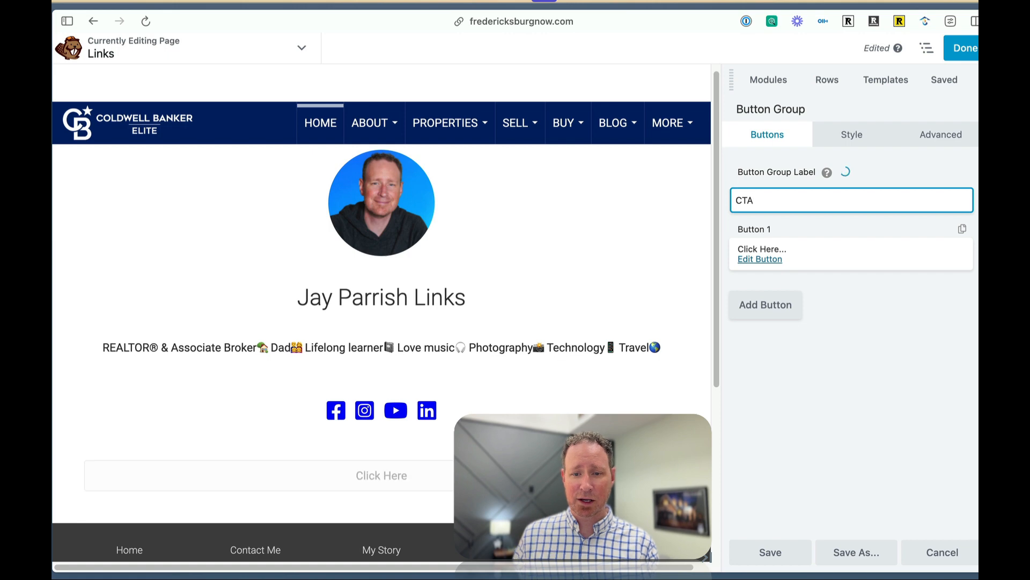
click(749, 314)
click(752, 355)
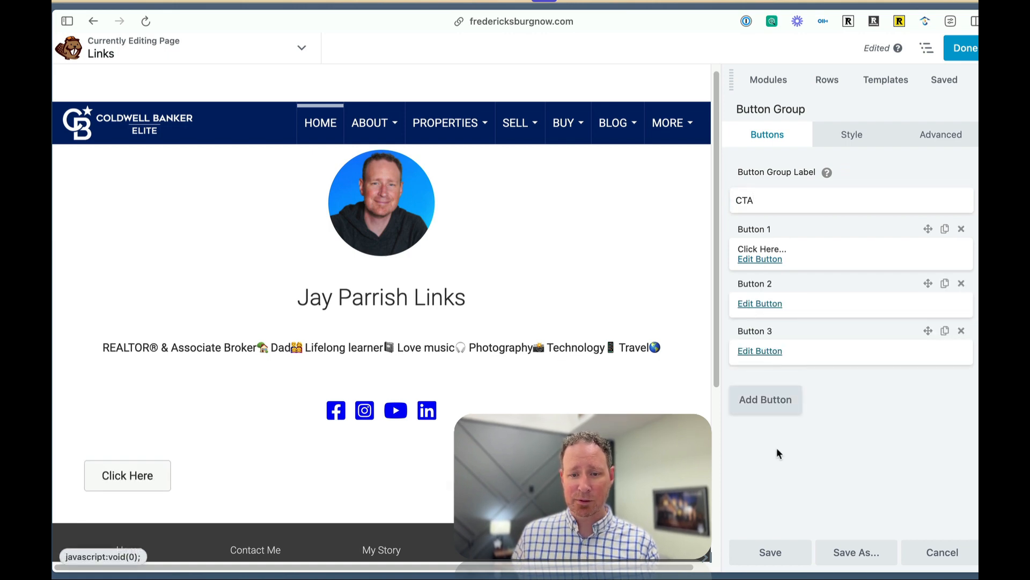
Set Button 1's text to Call and assign it the square Font Awesome Solid phone icon found by searching for phone.
click(760, 259)
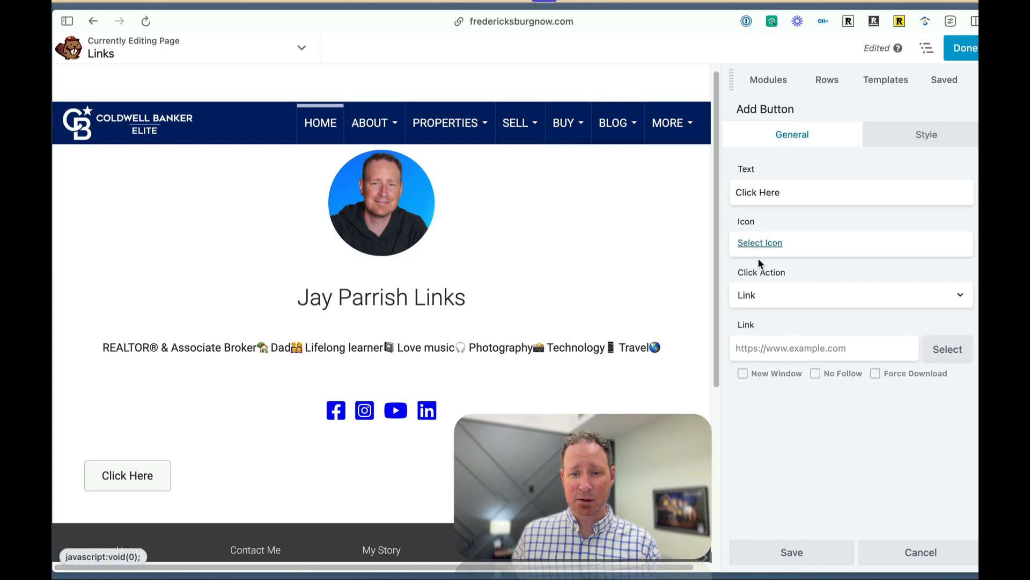
triple_click(768, 192)
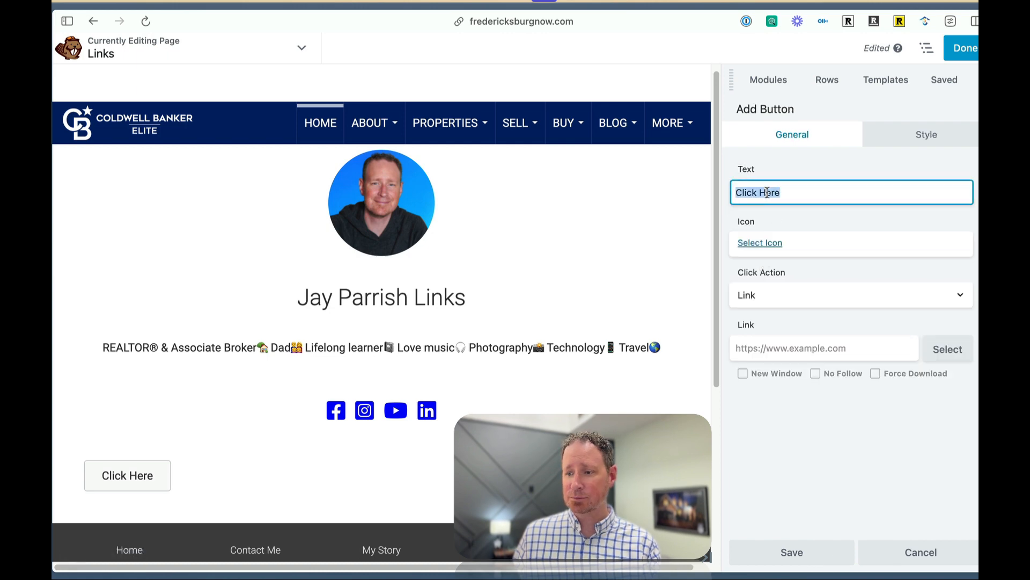
text(Call)
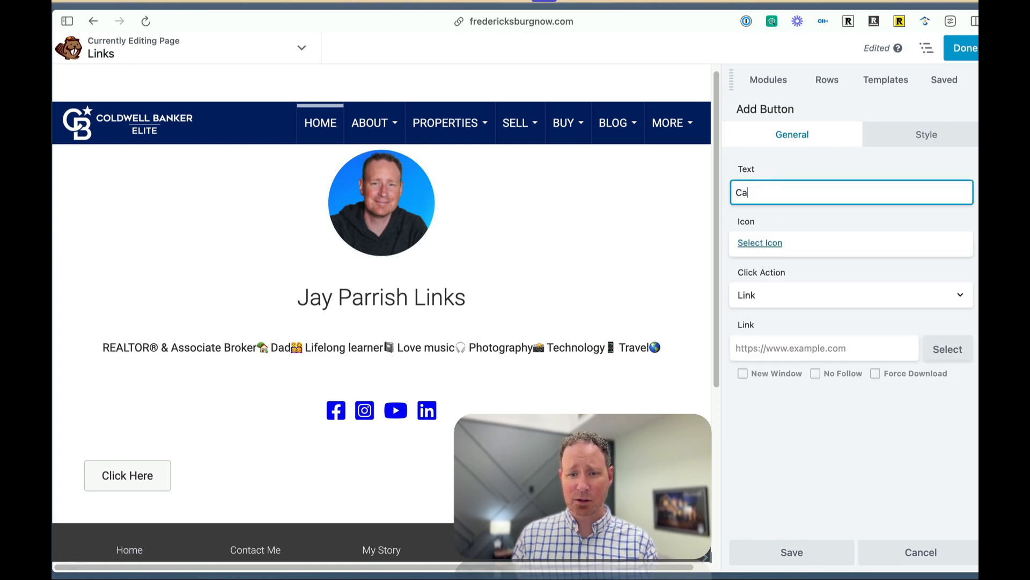
click(767, 244)
double_click(679, 139)
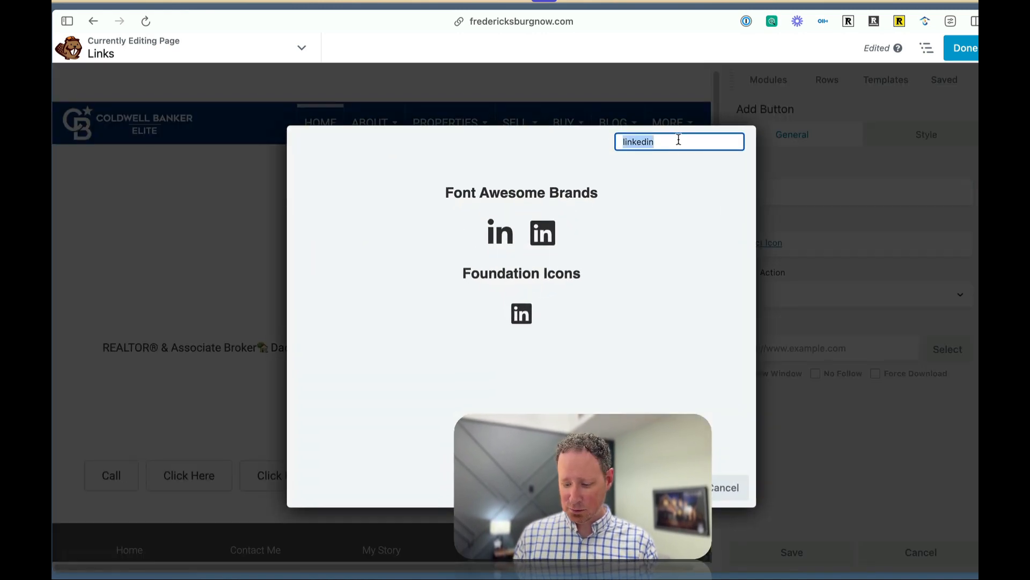
text(phone)
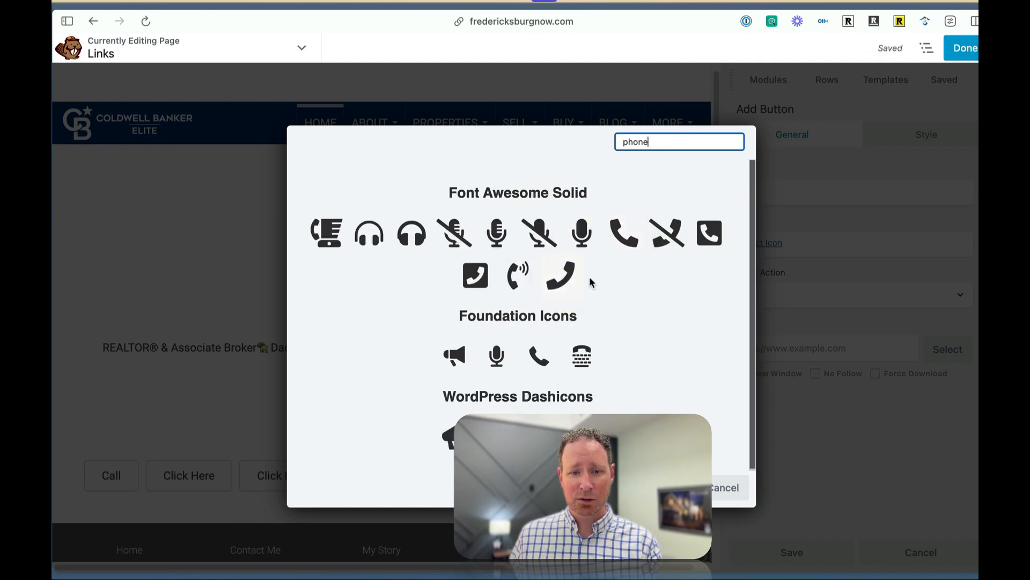
click(707, 236)
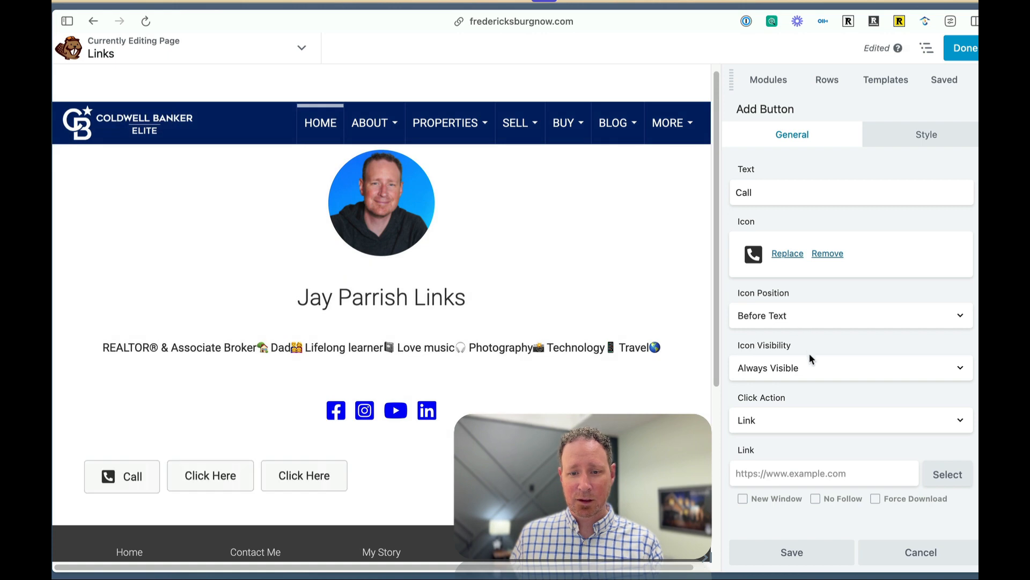
Paste a tel: link with the agent's phone number as the Call button's link and save the button.
click(807, 475)
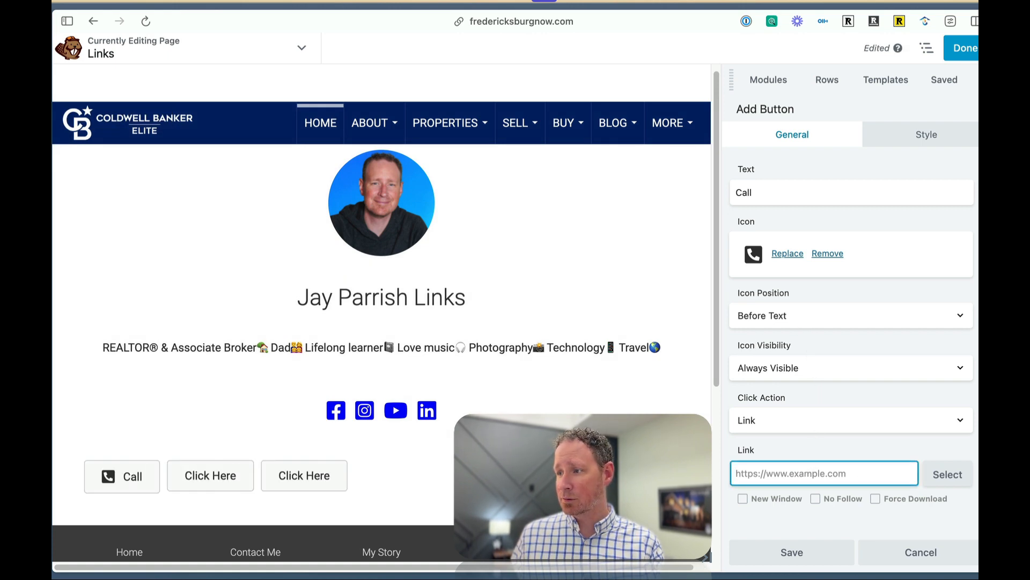
key(super+Tab)
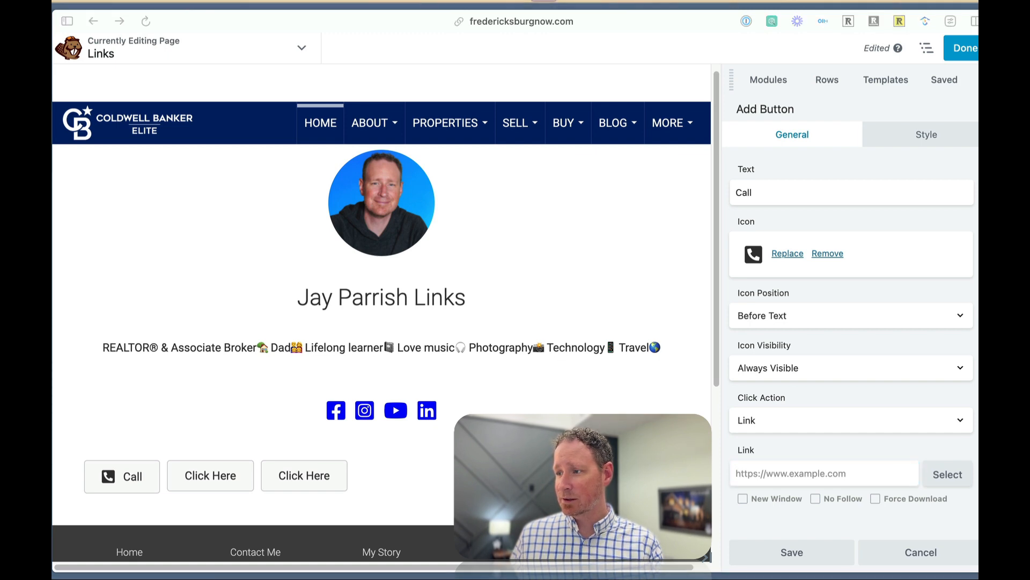
click(772, 472)
key(super+v)
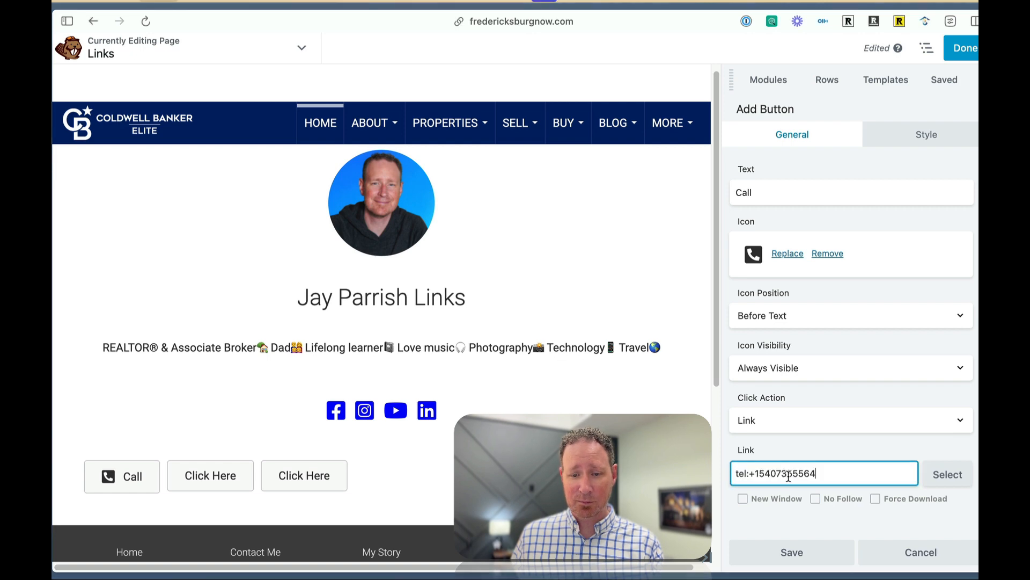
drag(840, 468, 729, 469)
click(843, 473)
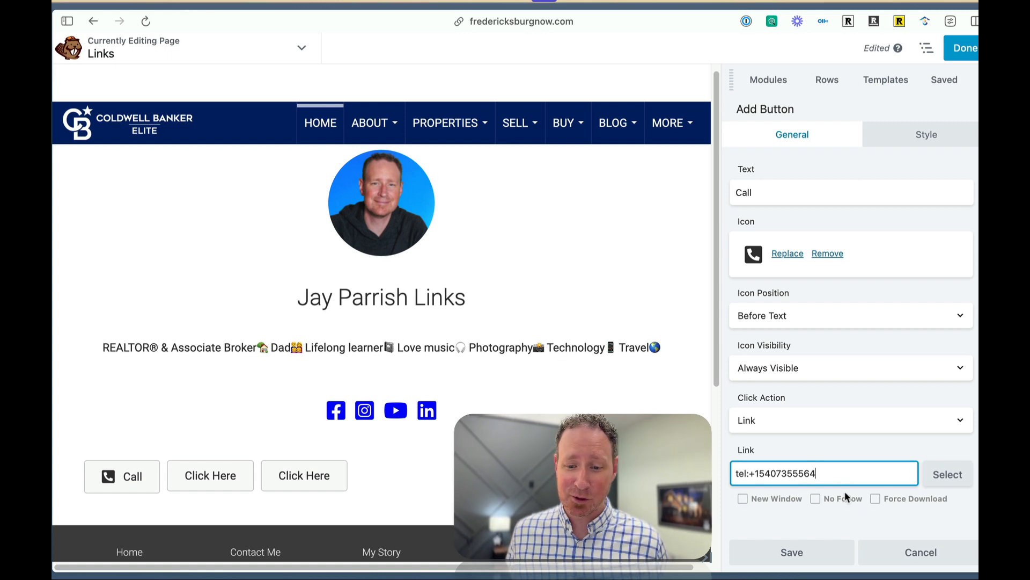
click(781, 554)
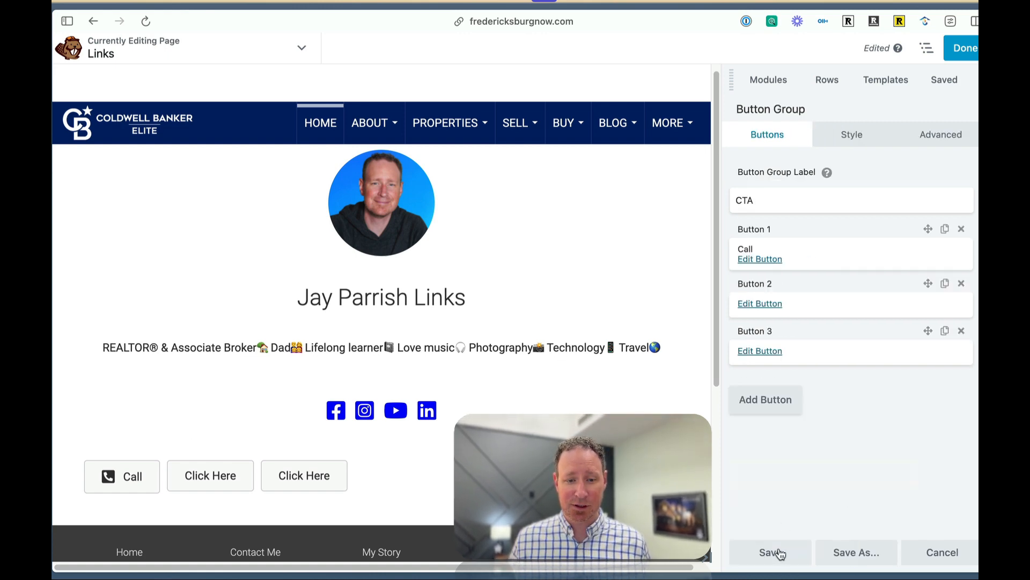
Set Button 2's text to Text and fetch its SMS link from the other application.
click(760, 304)
click(861, 186)
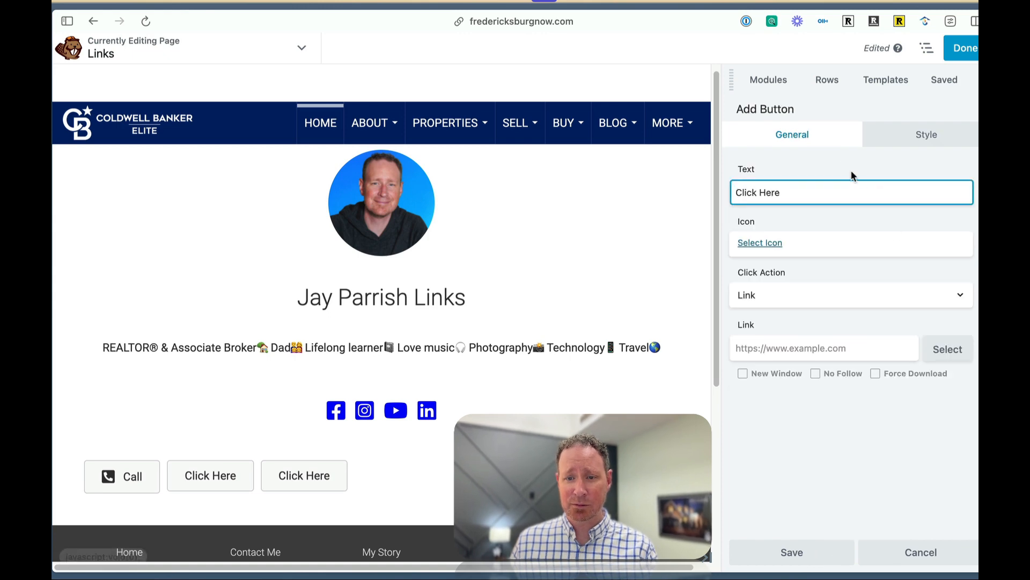
key(BackSpace)
key(BackSpace)
key(BackSpace)
key(BackSpace)
key(BackSpace)
key(BackSpace)
key(BackSpace)
key(BackSpace)
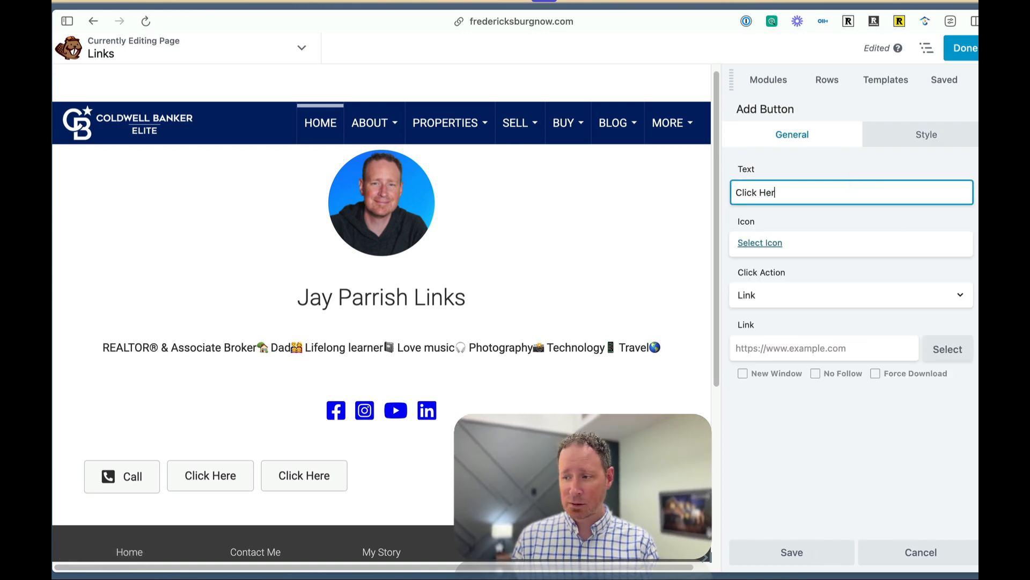
text(Text)
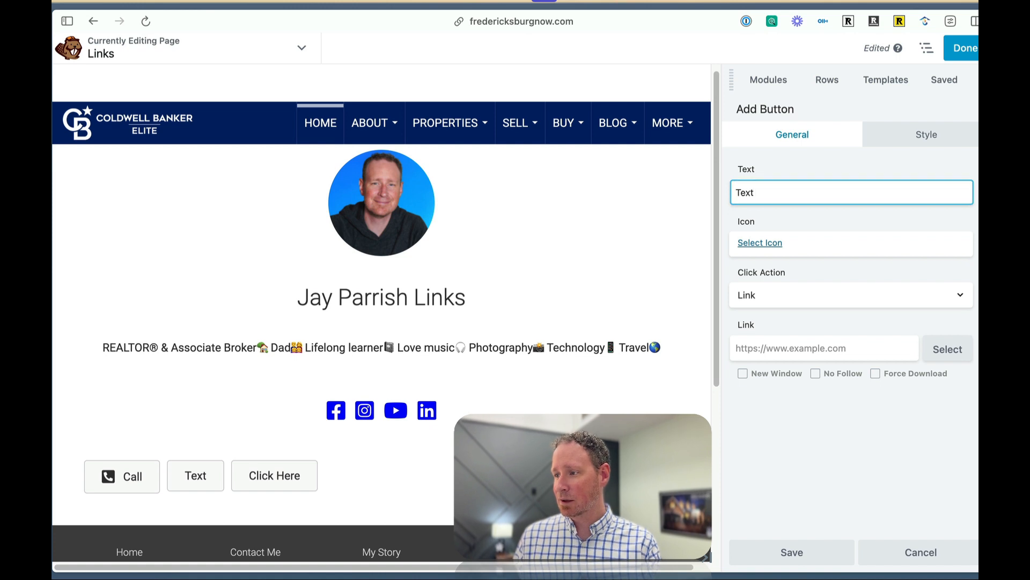
key(super+Tab)
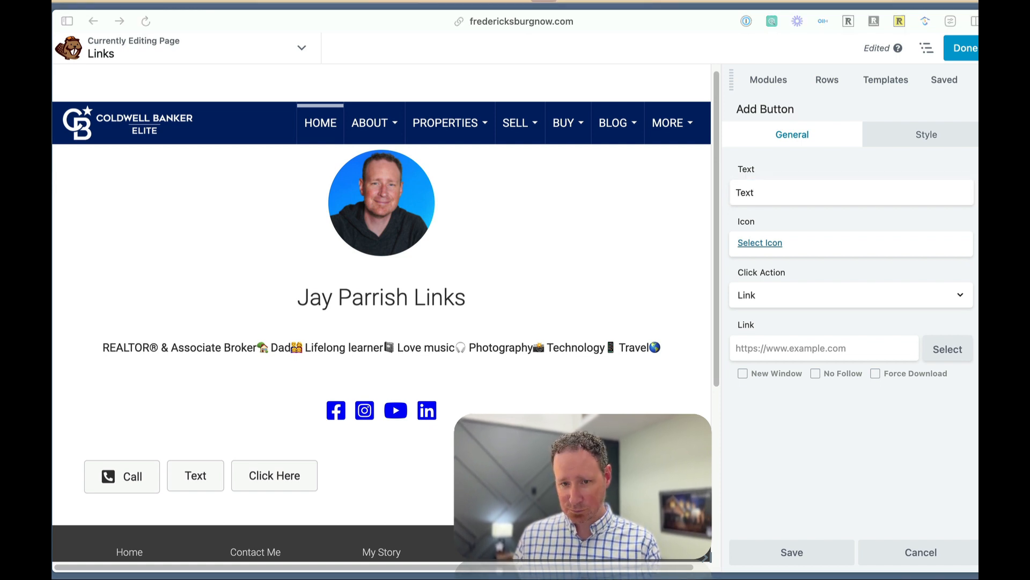
key(super+Tab)
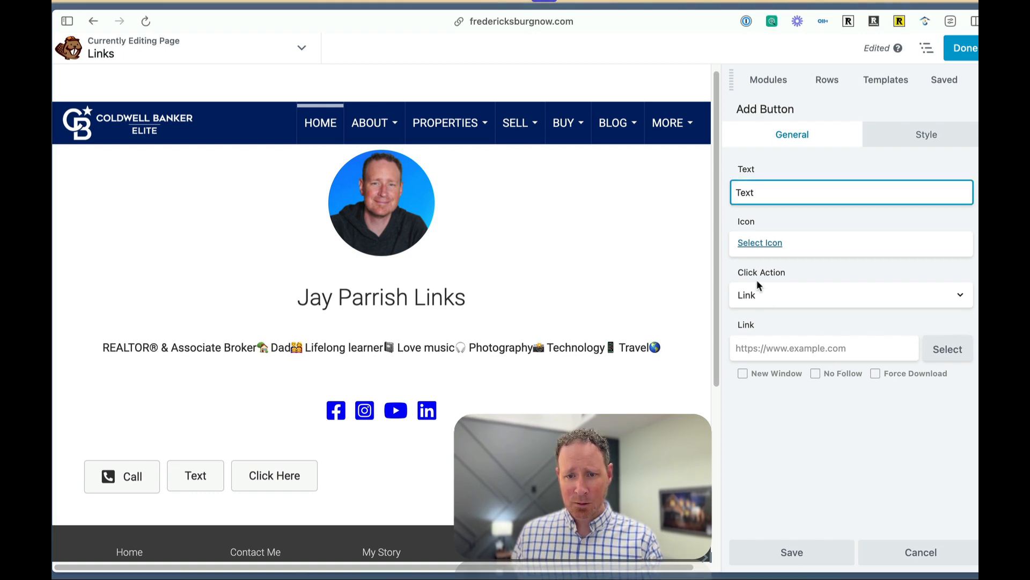
Search the icon library for chat and assign the Font Awesome Brands speech bubble icon to the Text button.
click(750, 244)
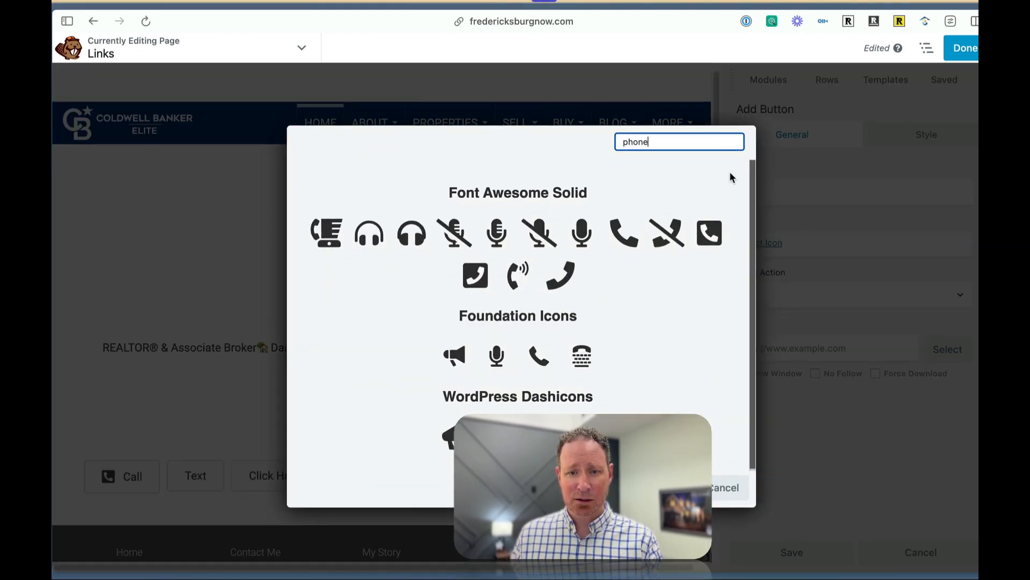
double_click(663, 138)
text(chat)
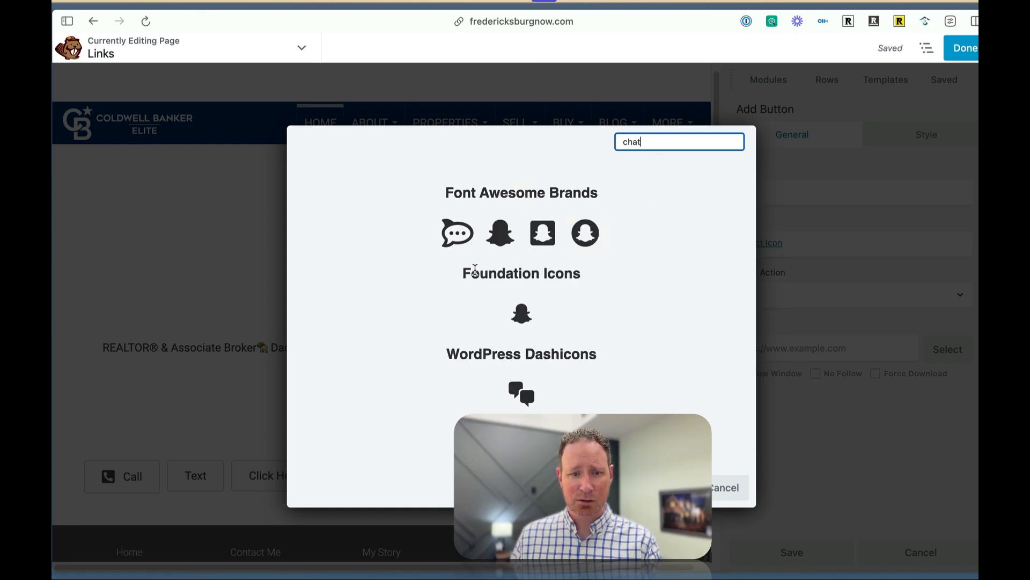
click(450, 236)
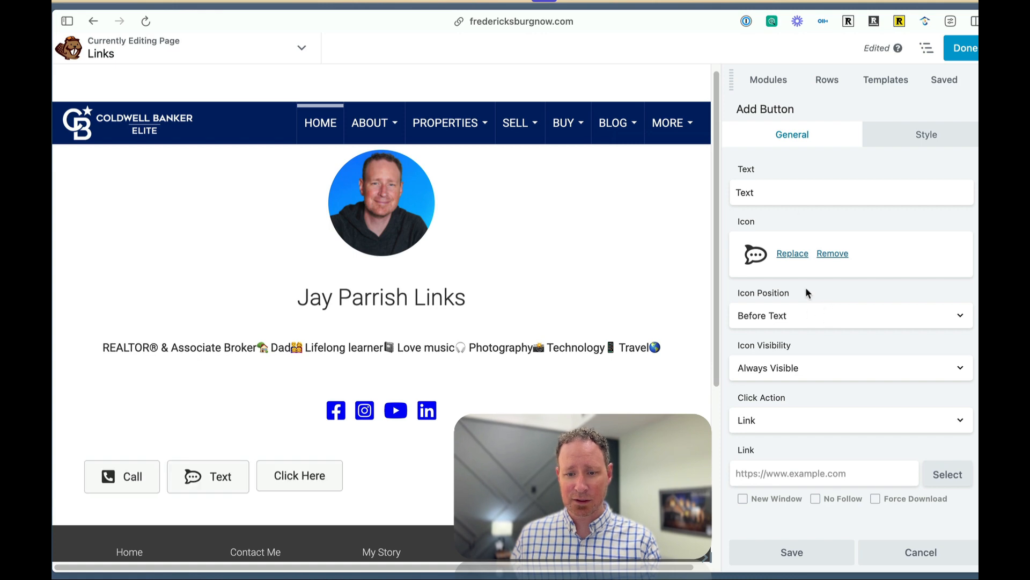
Paste an sms: link with the agent's phone number as the Text button's link and save the button.
click(792, 478)
key(super+v)
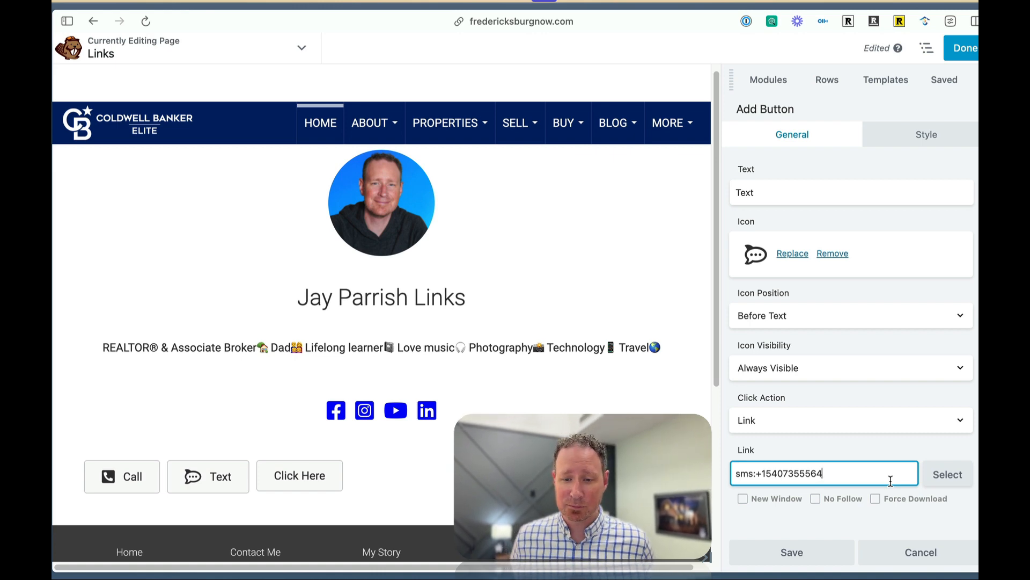
key(super+a)
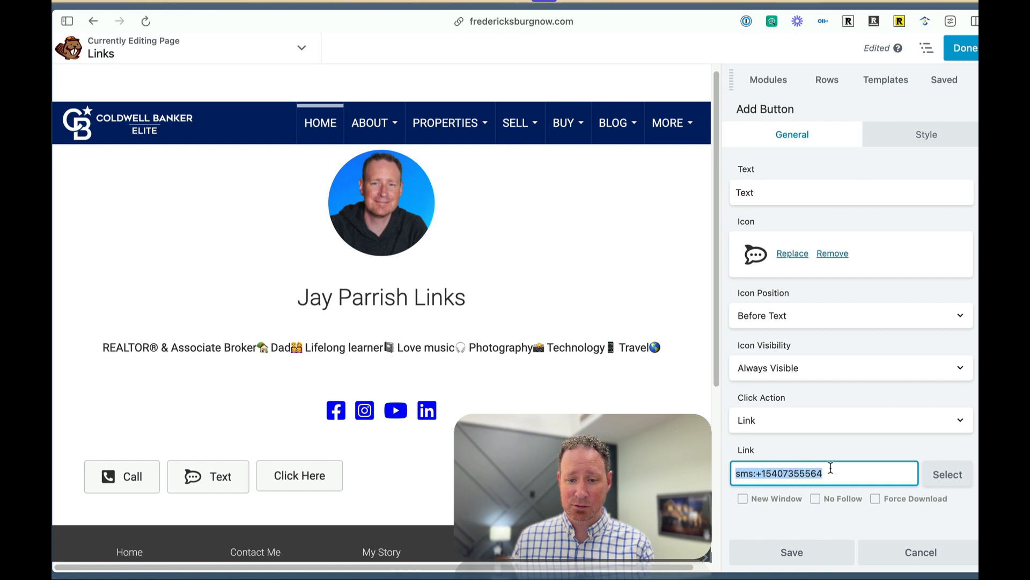
click(799, 559)
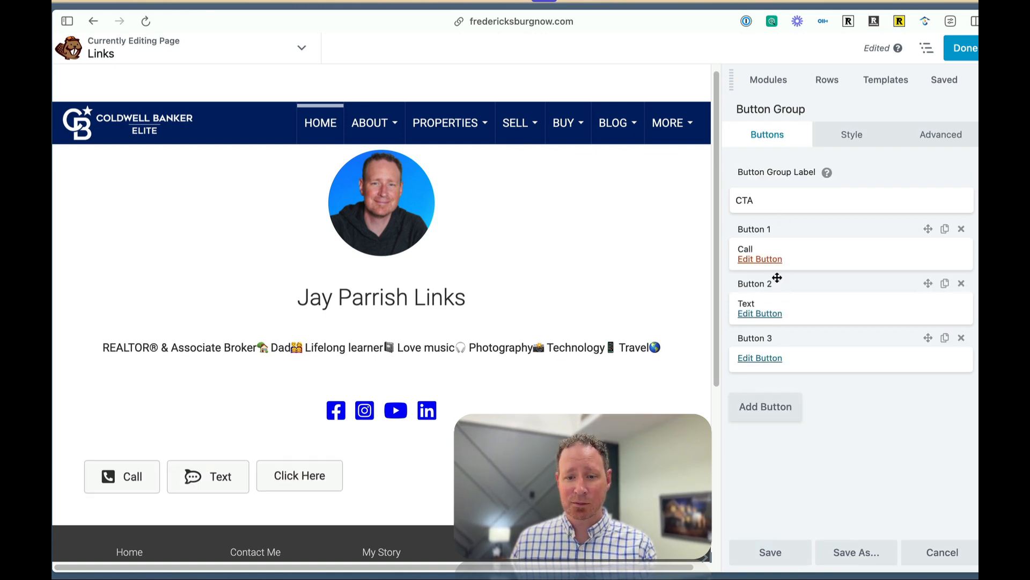
Set Button 3's text to Email.
click(766, 358)
click(774, 193)
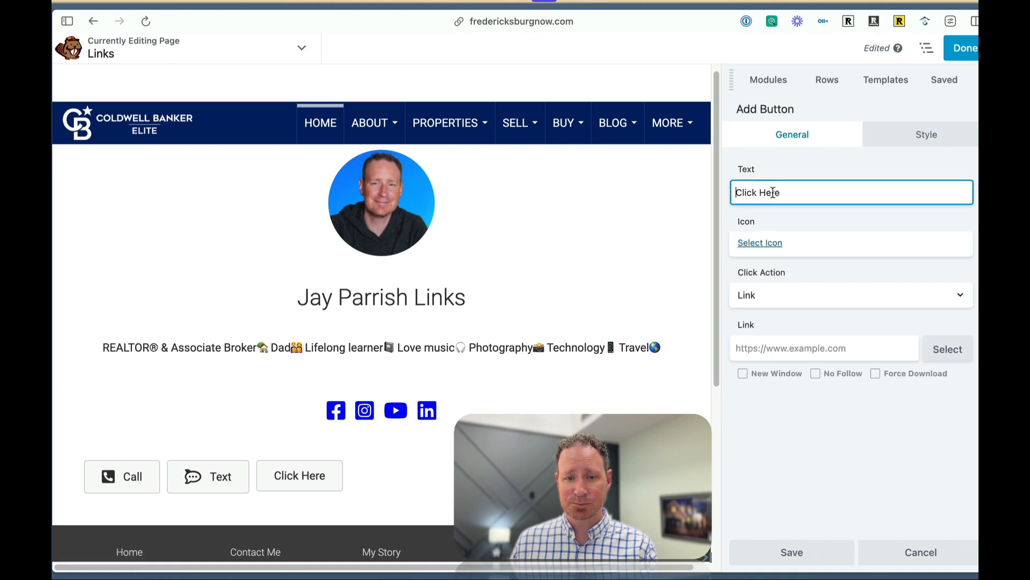
key(super+a)
text(Email)
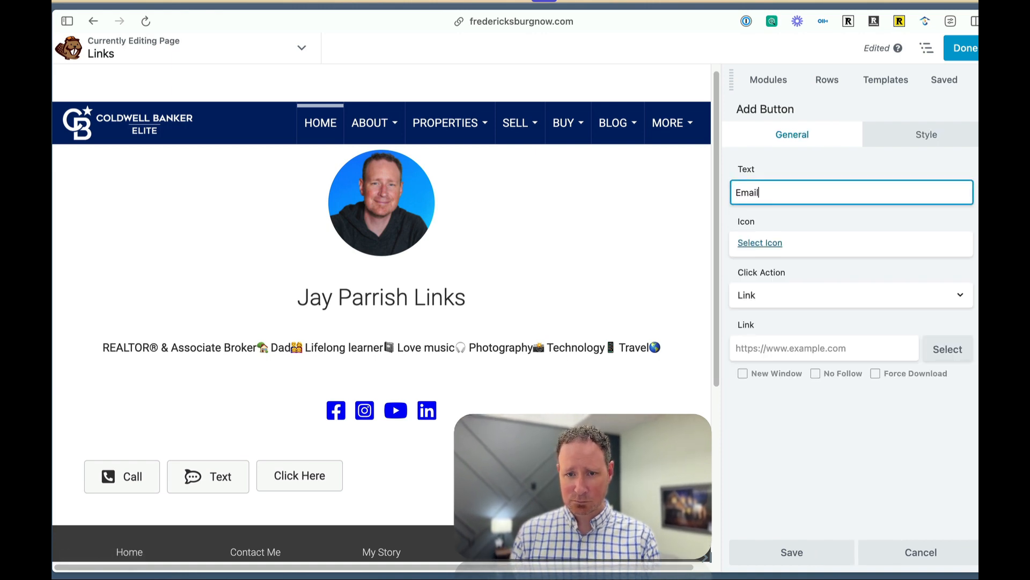
Search the icon library for email and assign the envelope icon to the Email button.
click(759, 242)
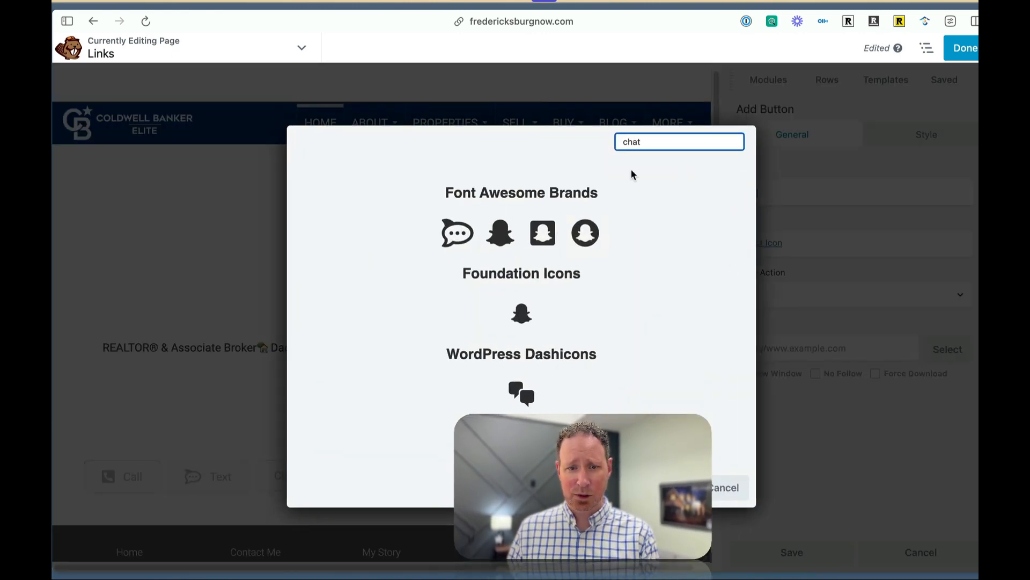
double_click(640, 143)
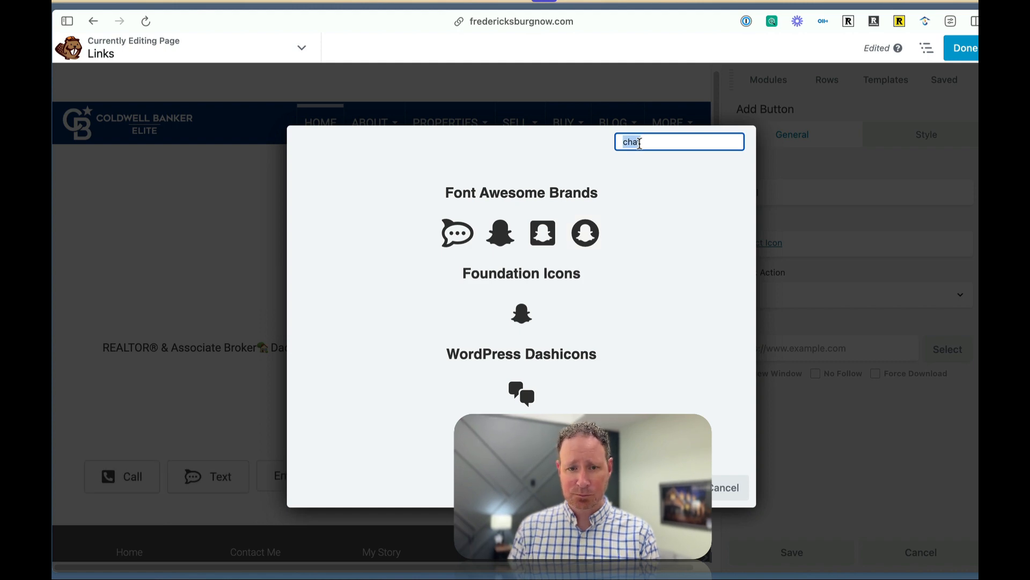
text(email)
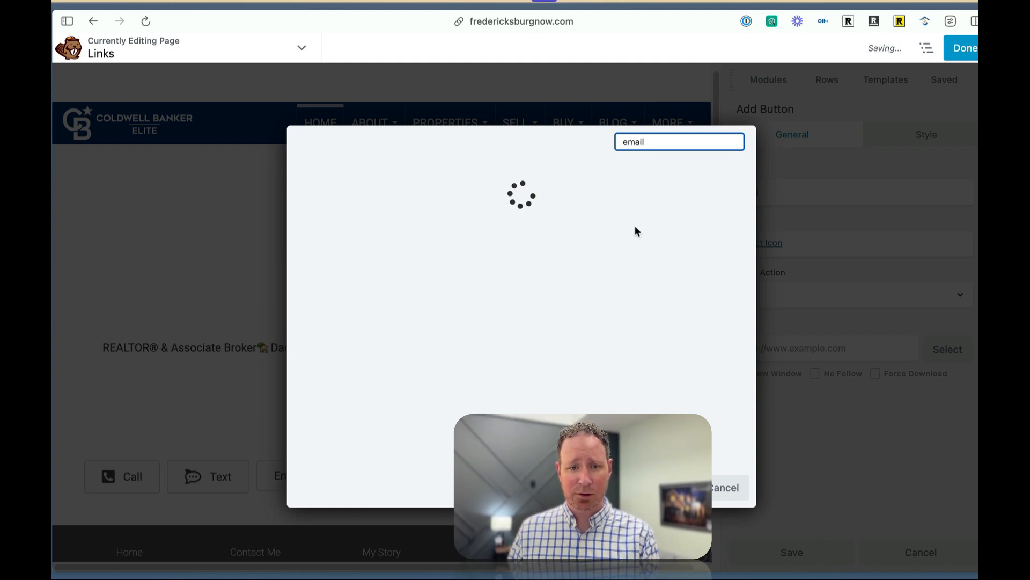
click(499, 313)
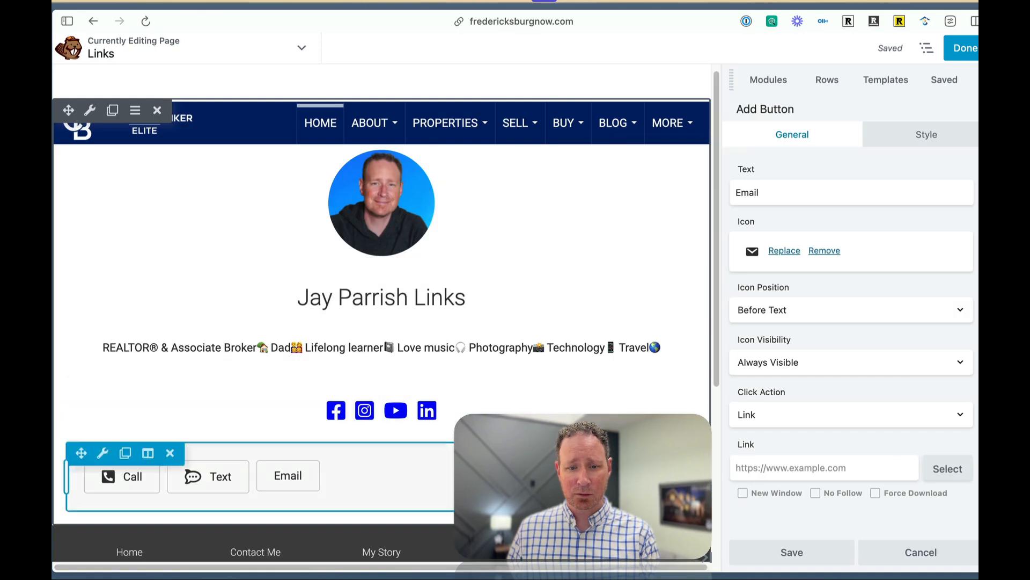
Paste a mailto: link with the agent's email address as the Email button's link and save the button and its group.
click(776, 464)
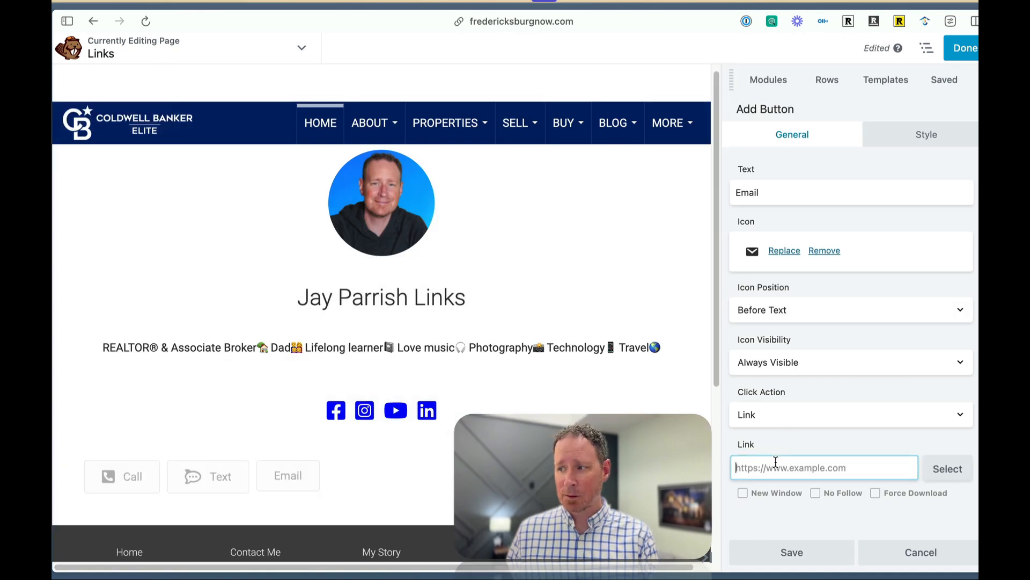
key(super+Tab)
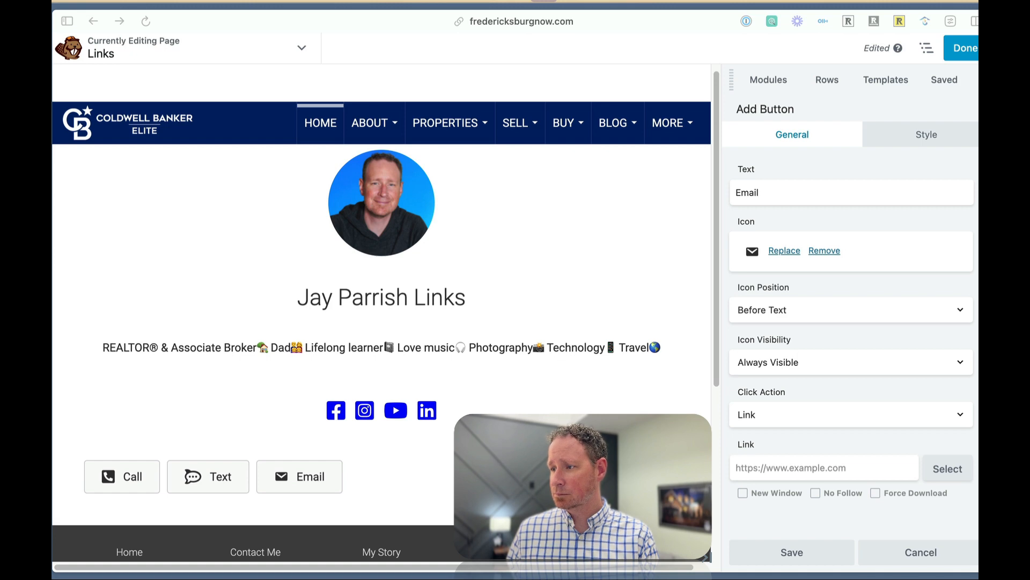
click(761, 465)
key(super+v)
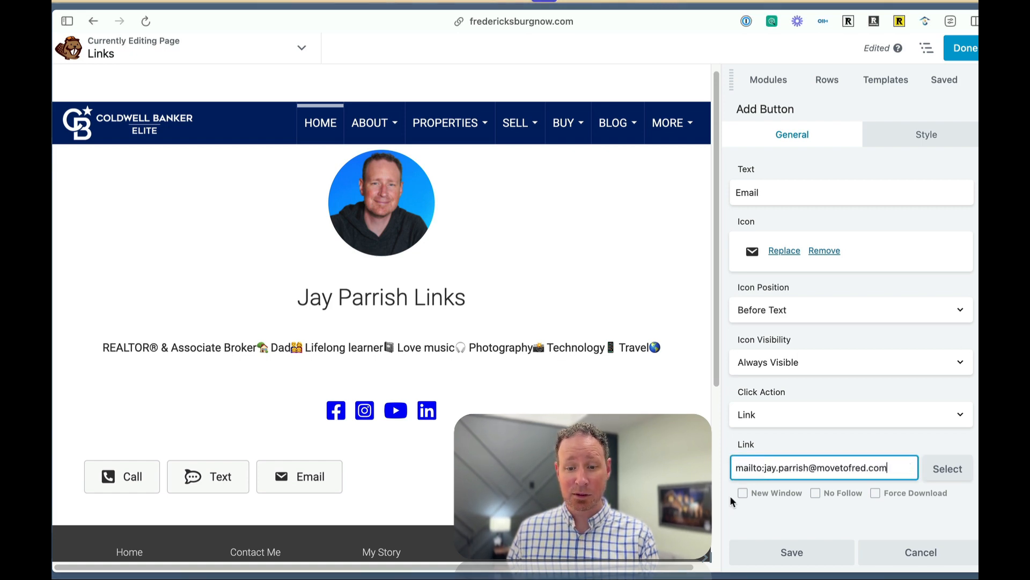
click(778, 554)
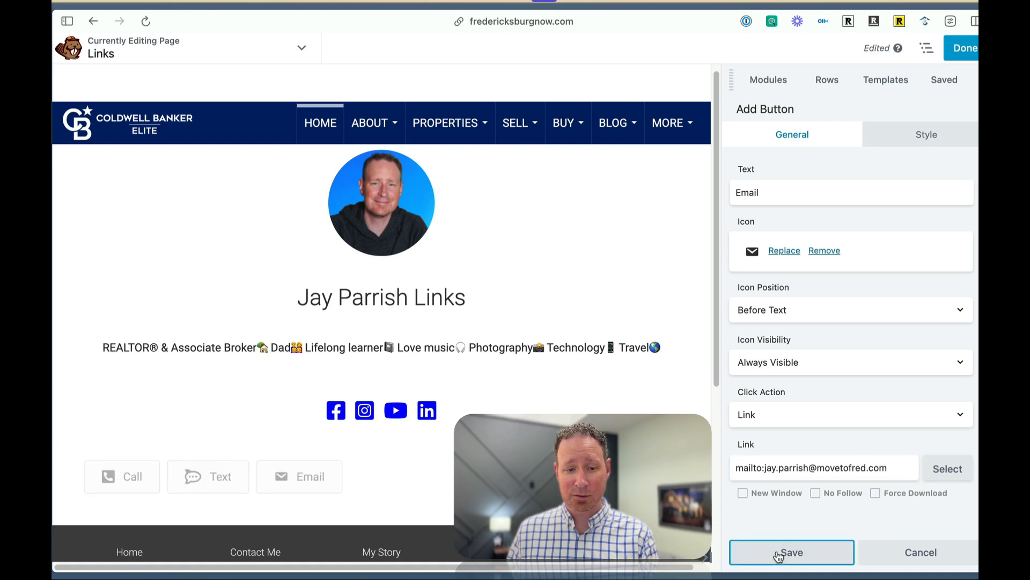
click(774, 553)
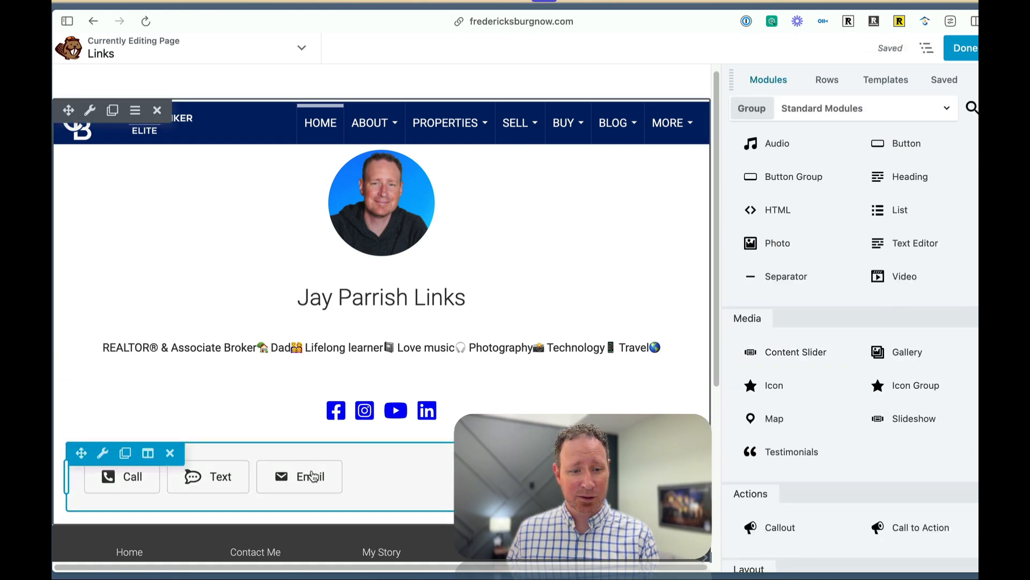
Reopen the Email button's settings in the button group to review its icon and mailto link.
click(102, 453)
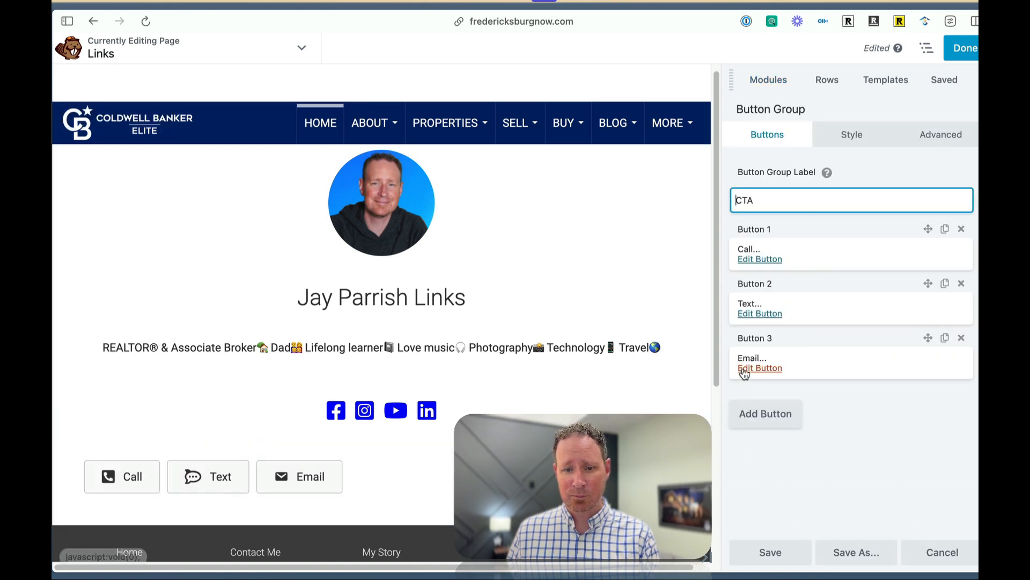
click(741, 370)
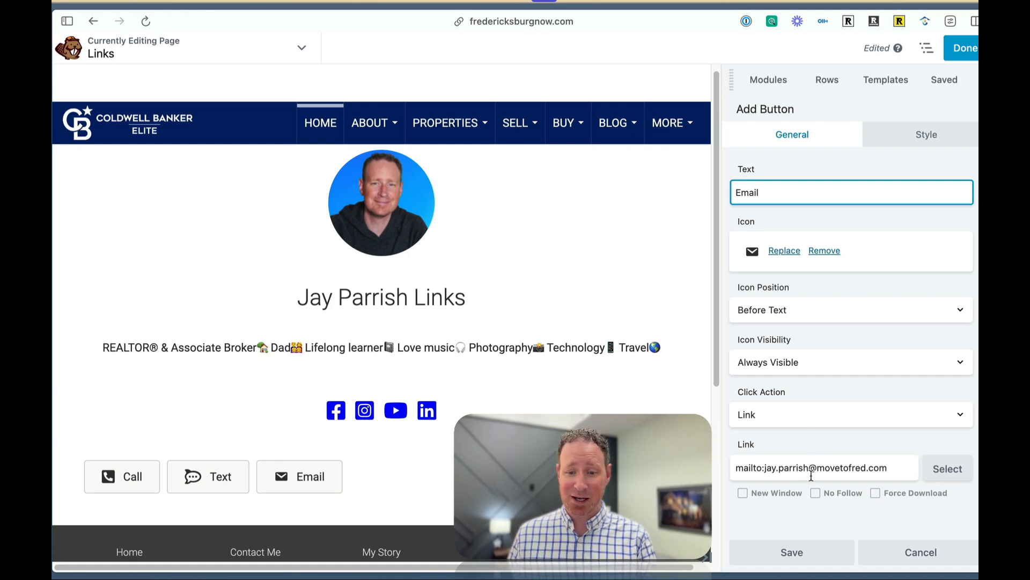
click(786, 553)
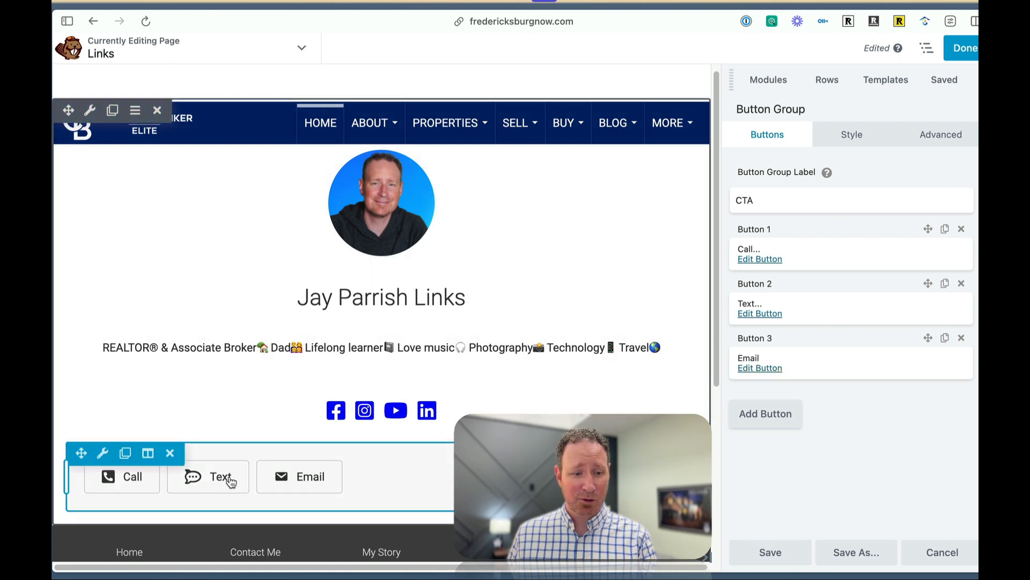
Center-align the Call, Text and Email button group and save it.
click(867, 134)
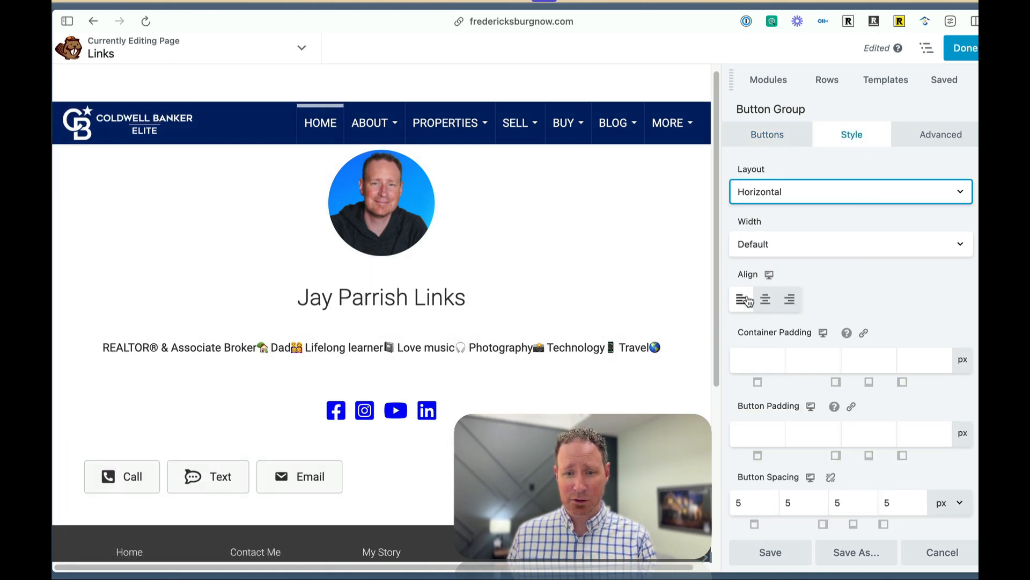
click(767, 302)
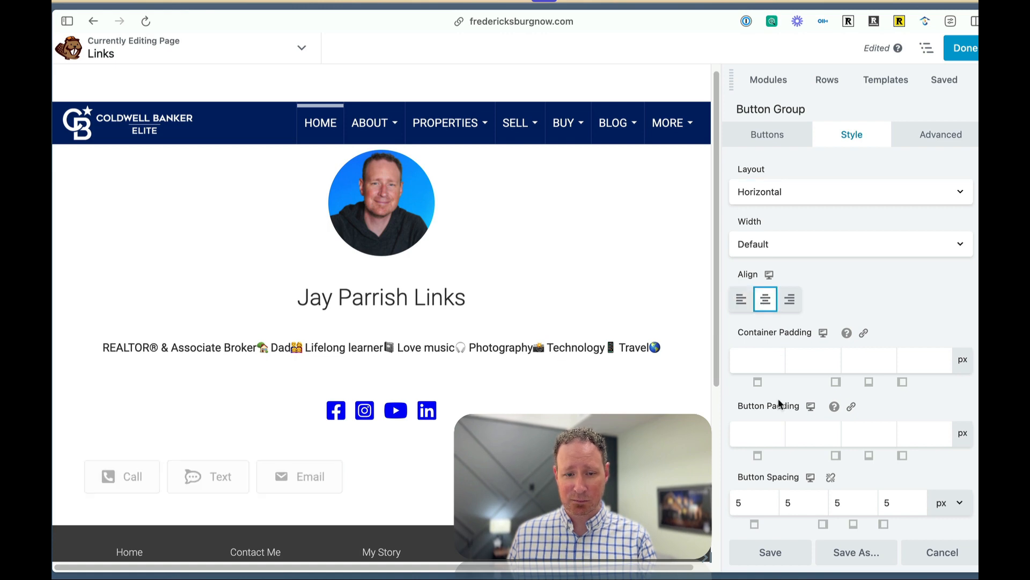
click(762, 551)
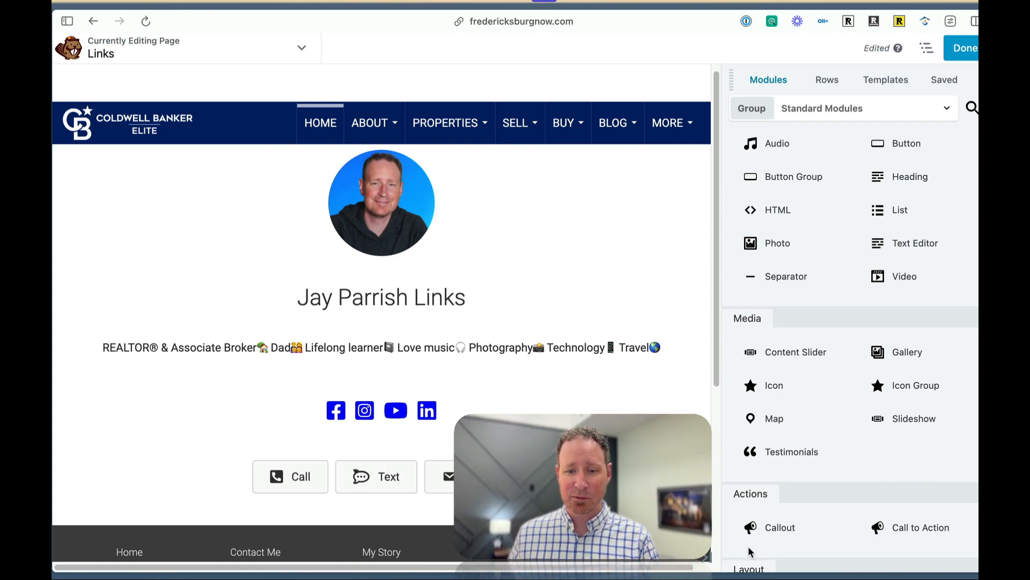
scroll(814, 154, down, 1)
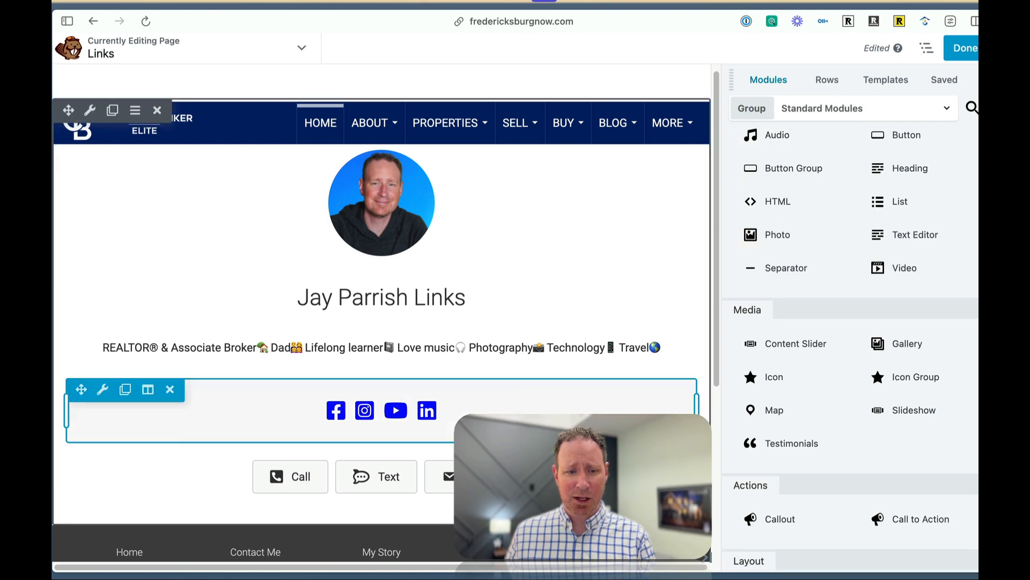
scroll(777, 225, down, 2)
scroll(802, 235, up, 4)
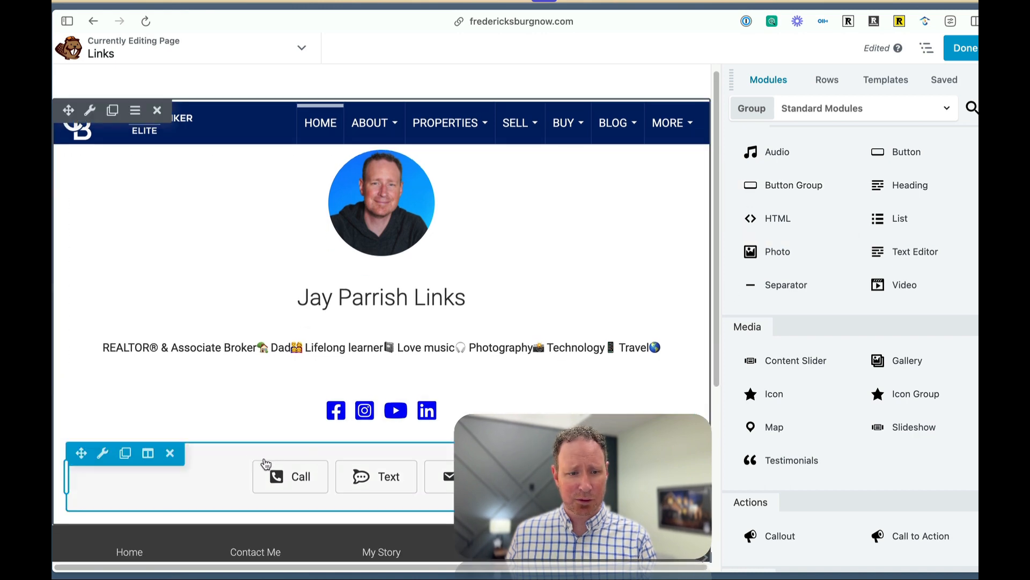
Try a Custom width for the button group and set it back to Default.
click(108, 453)
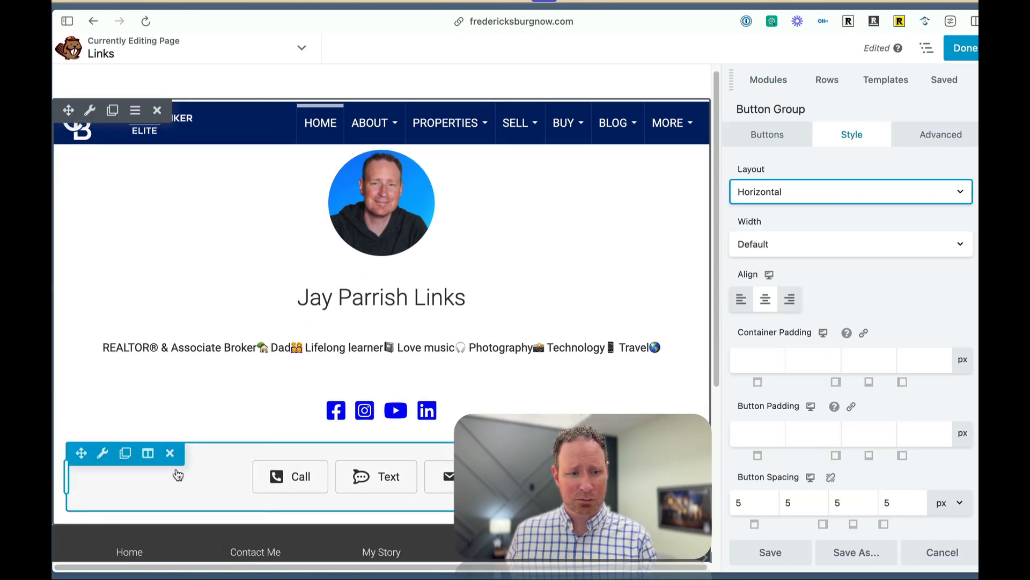
click(821, 243)
click(821, 222)
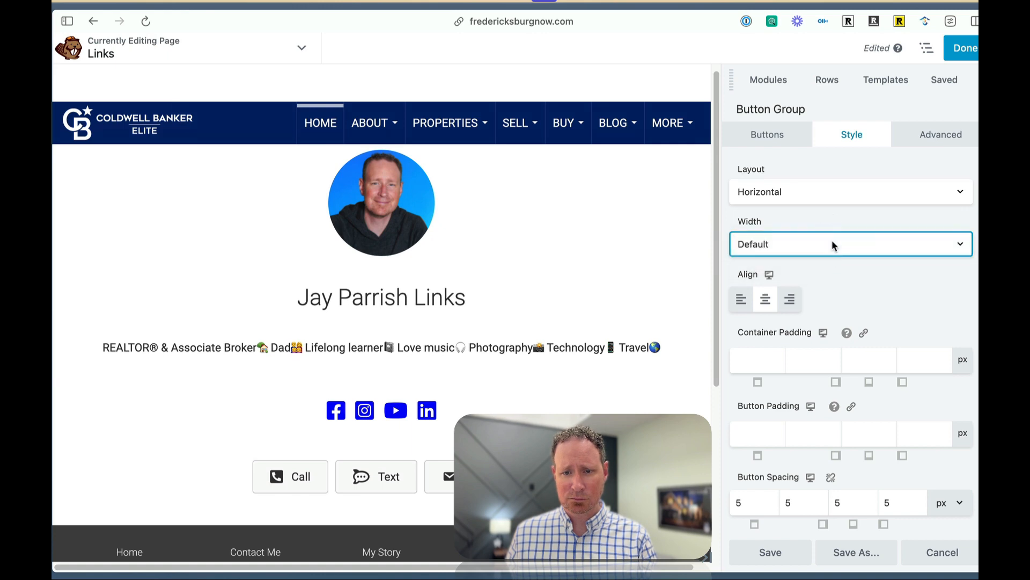
click(863, 191)
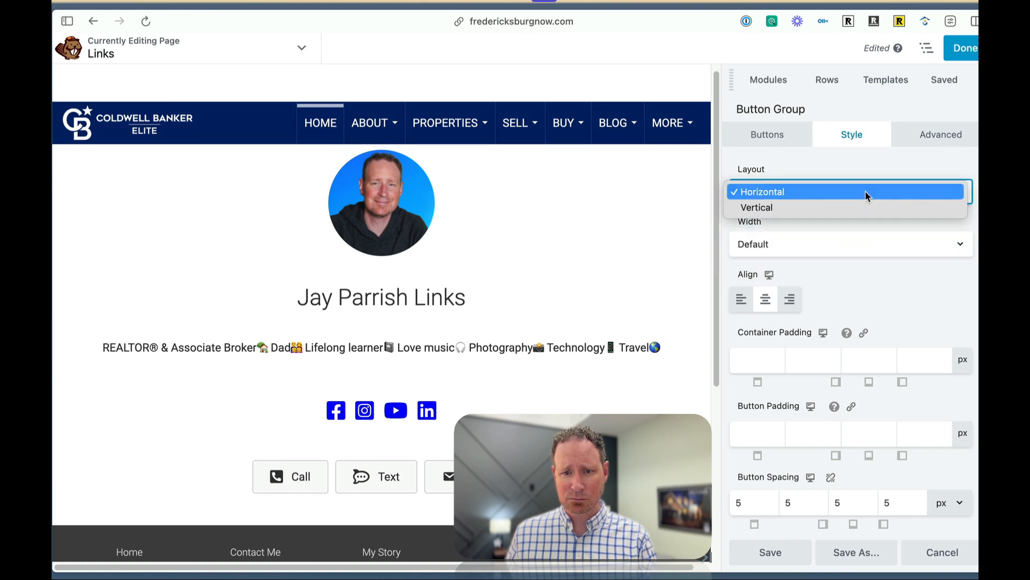
click(845, 170)
click(839, 239)
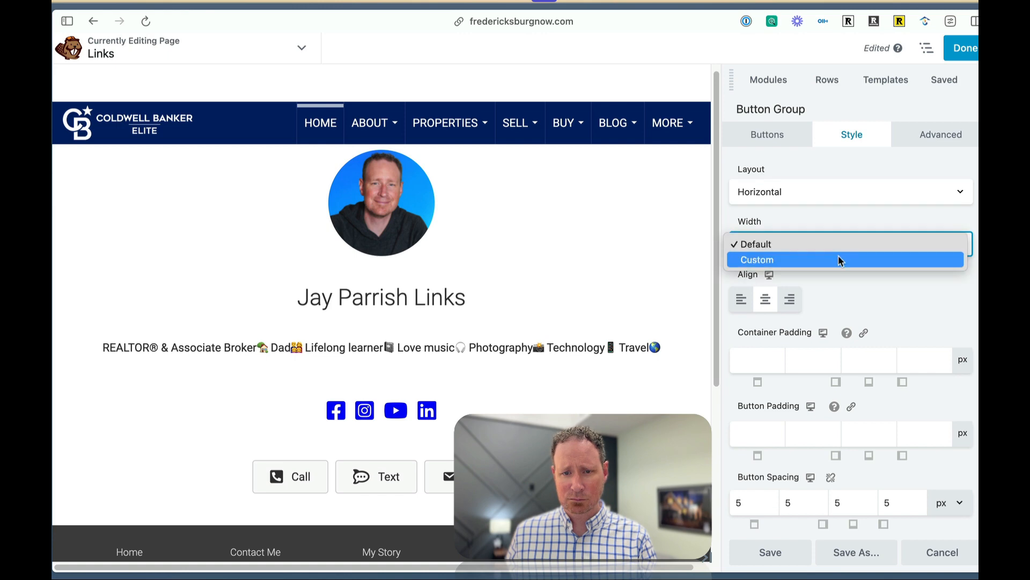
click(838, 256)
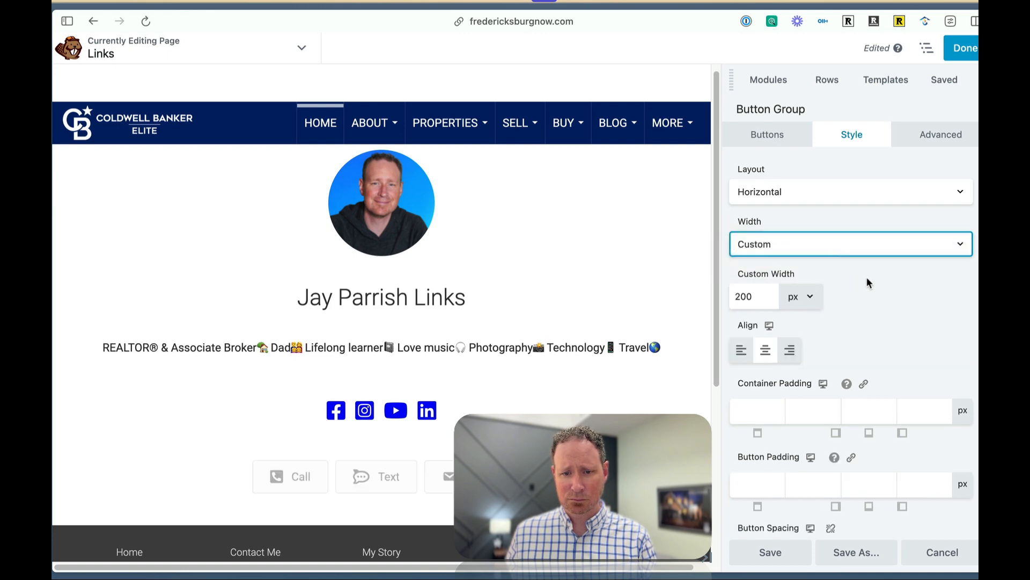
scroll(868, 277, down, 5)
scroll(868, 292, up, 5)
click(841, 246)
click(803, 225)
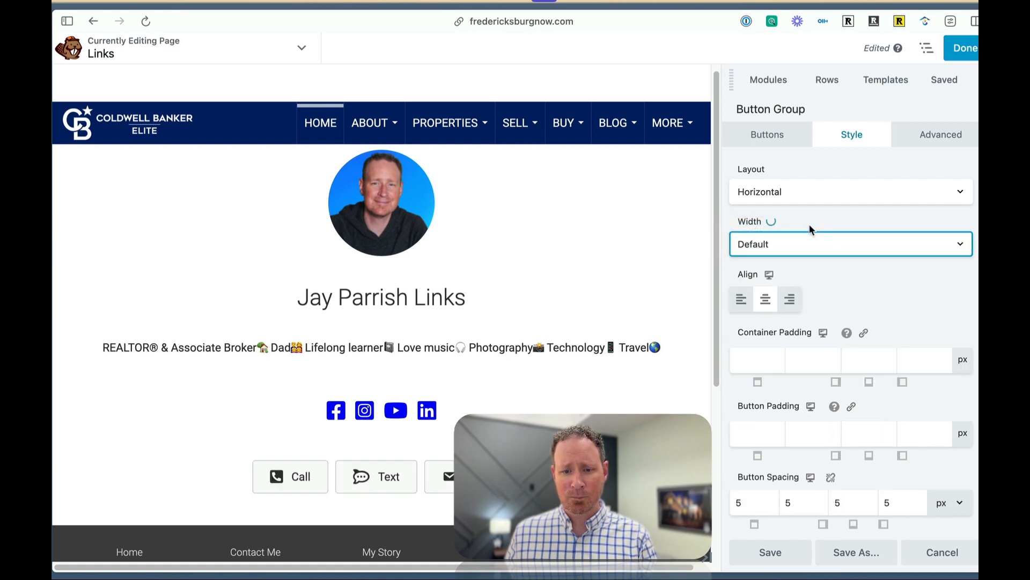
Examine the button group's spacing, text, background and border style options and the page layout.
scroll(846, 275, down, 1)
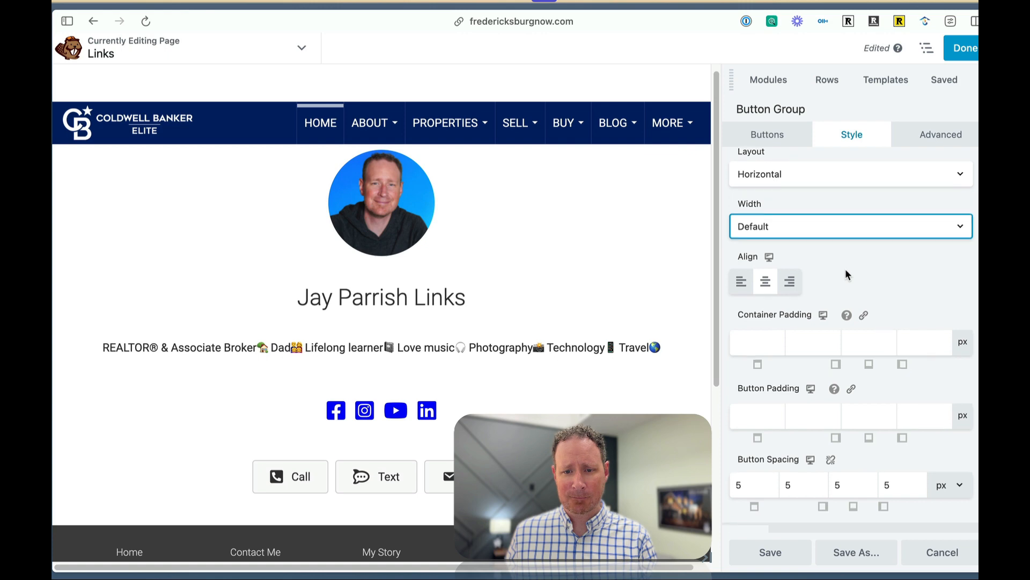
scroll(845, 269, down, 10)
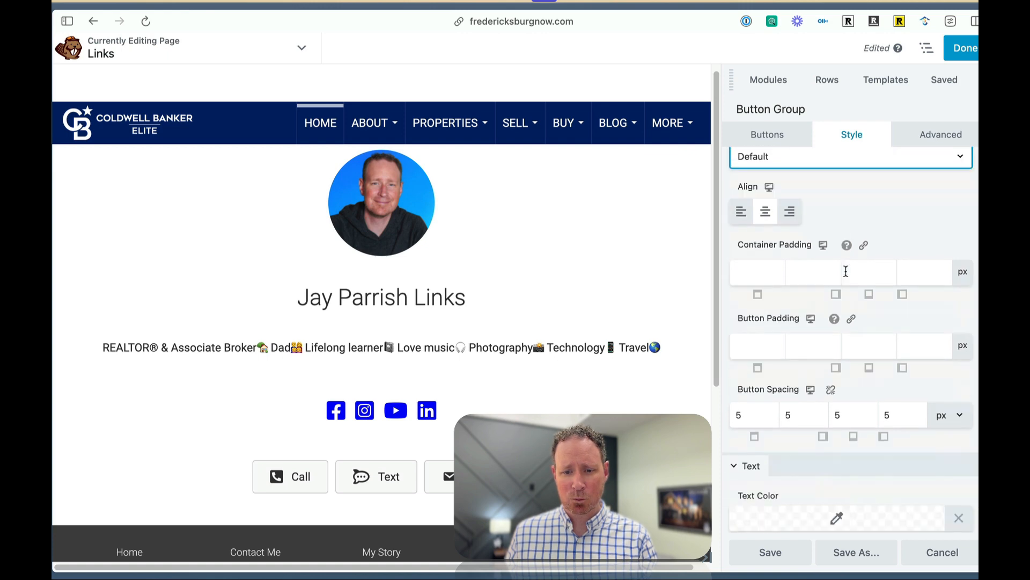
scroll(845, 271, down, 13)
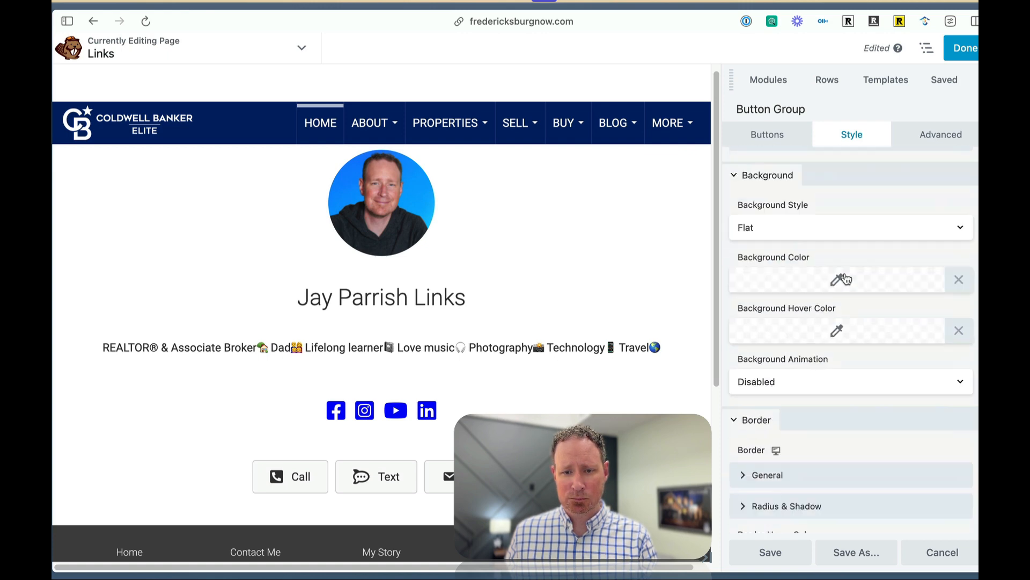
scroll(866, 307, down, 1)
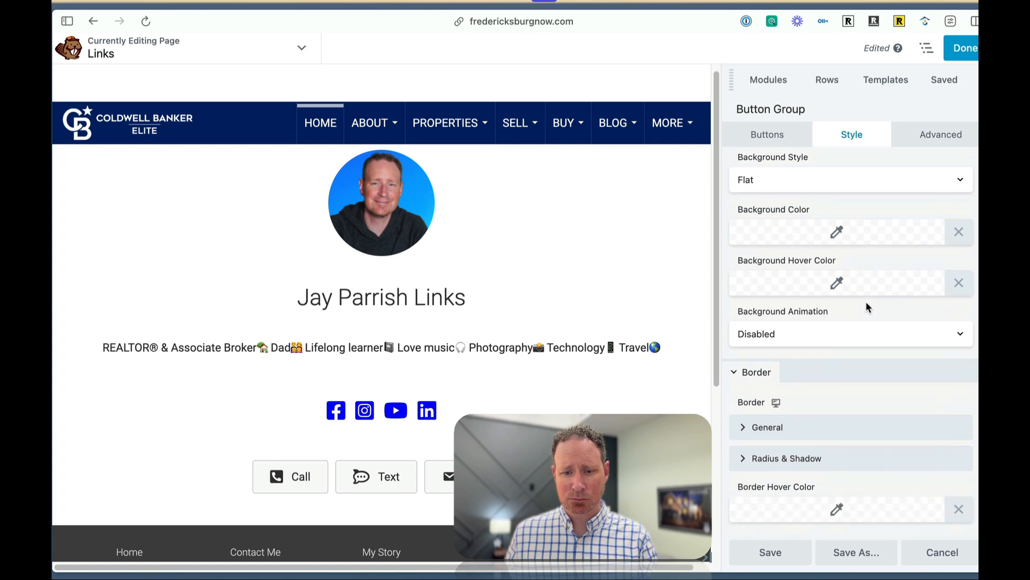
scroll(865, 301, up, 20)
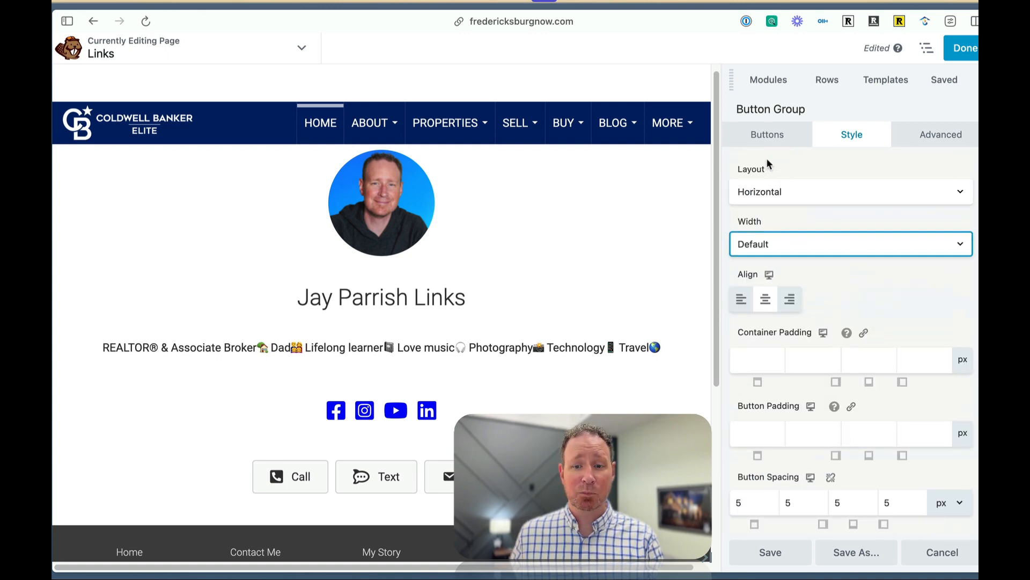
scroll(652, 247, down, 1)
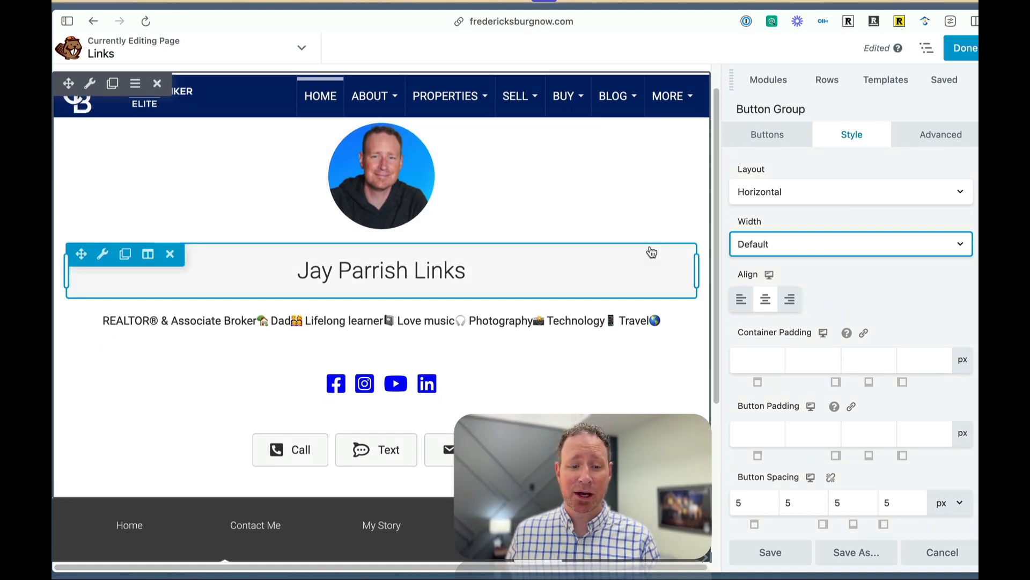
scroll(652, 252, down, 1)
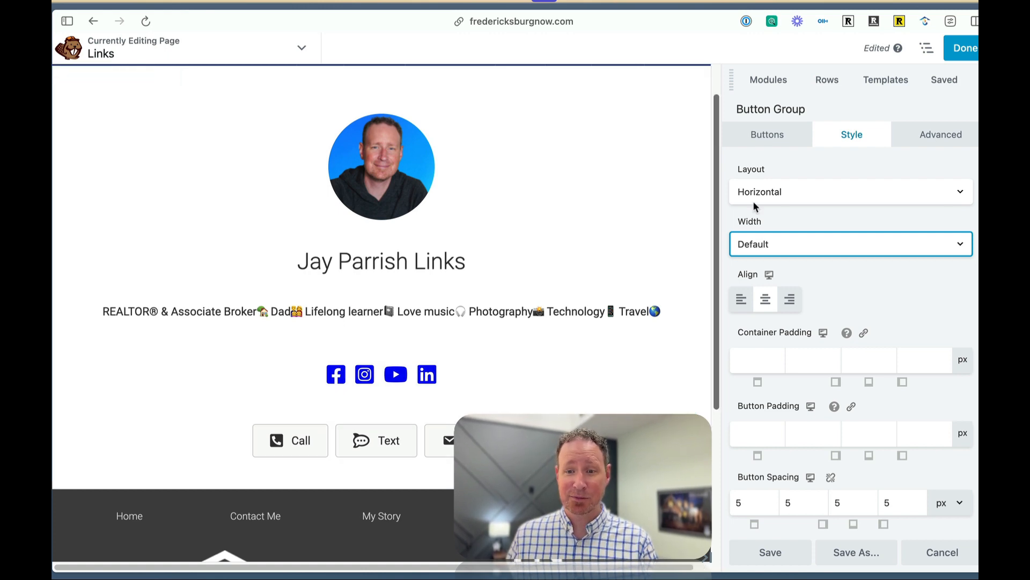
click(961, 49)
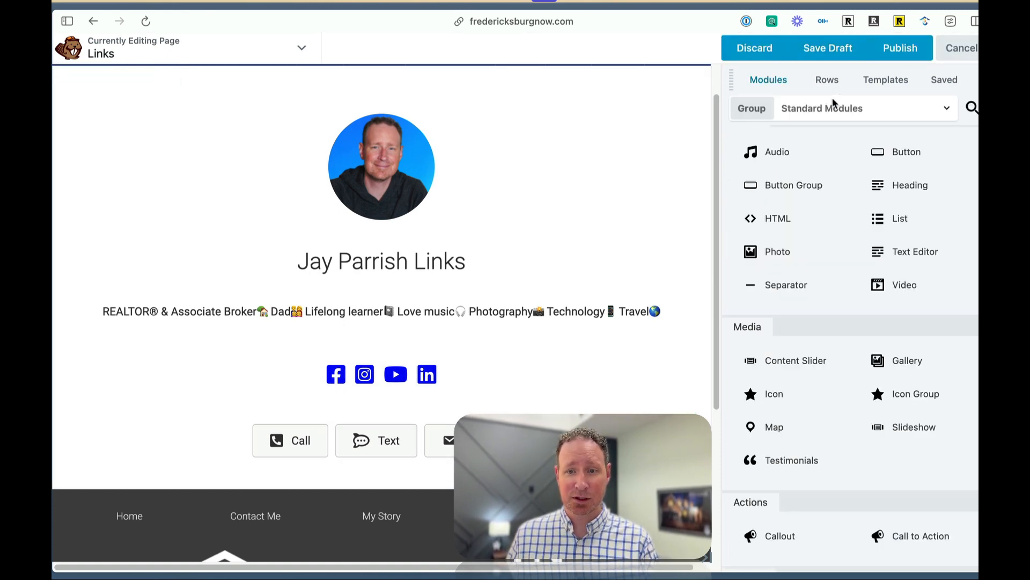
click(947, 55)
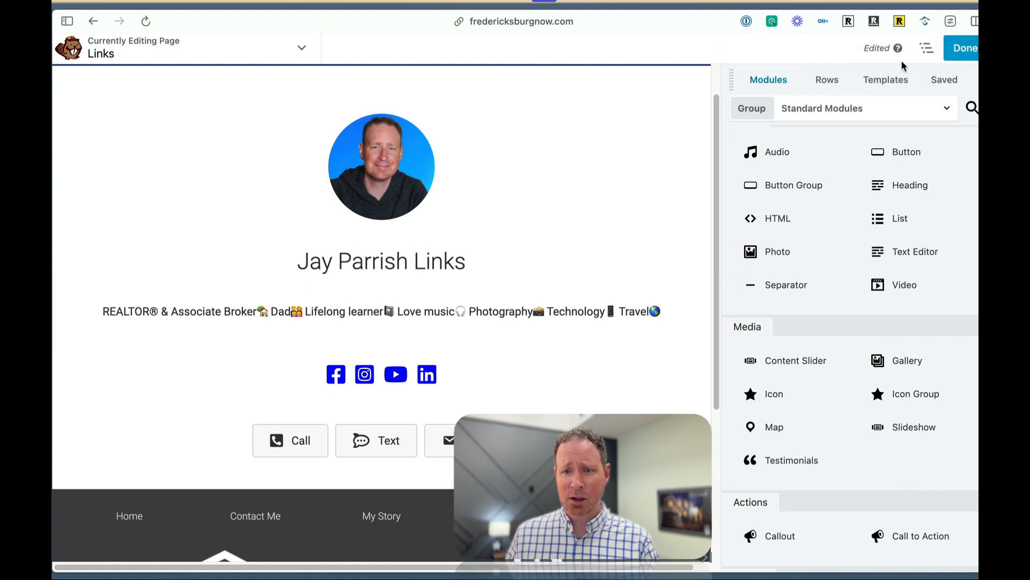
click(540, 375)
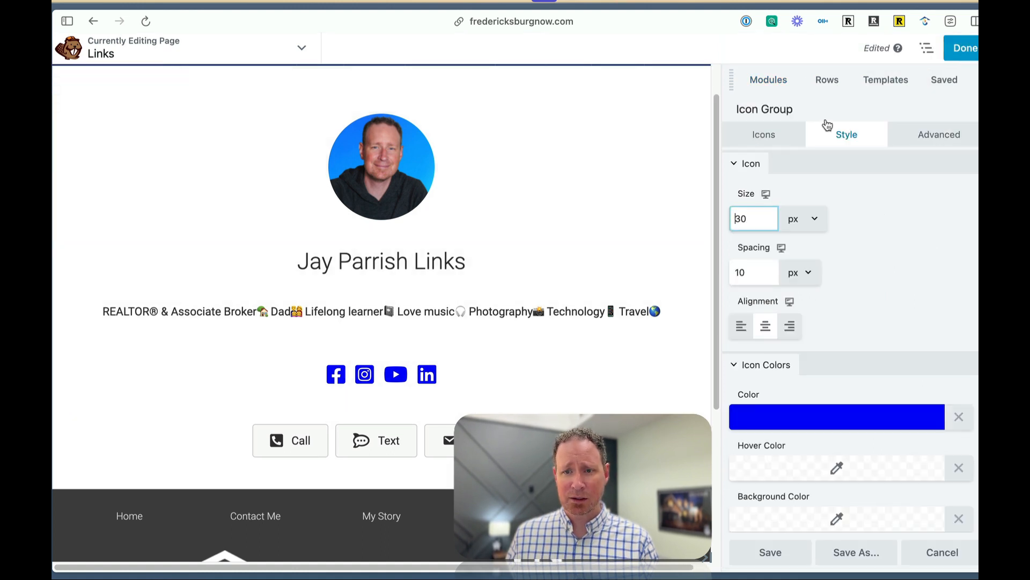
click(774, 552)
Add a single Button module below the Call, Text and Email button group.
scroll(798, 182, up, 1)
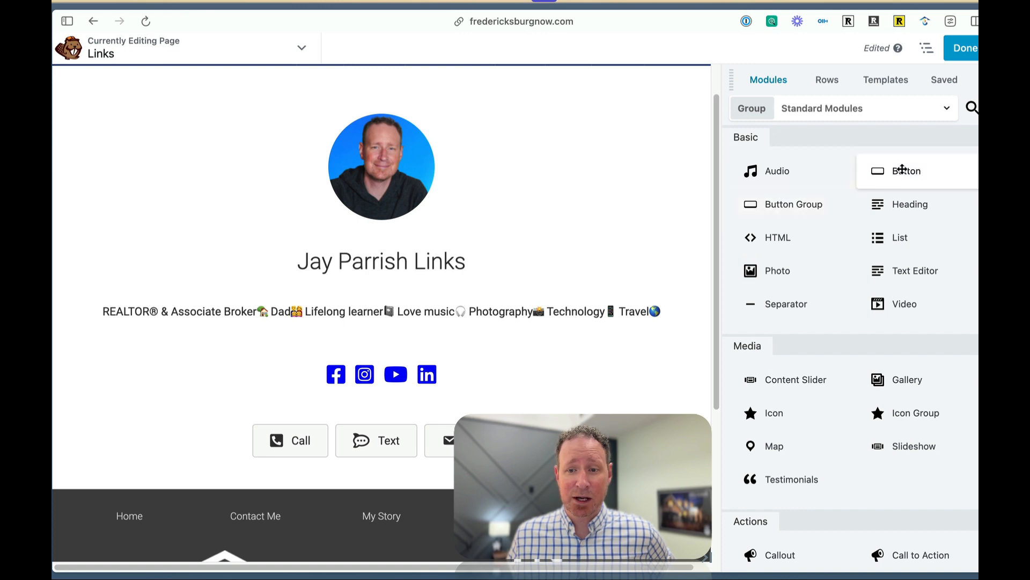
drag(899, 171, 414, 510)
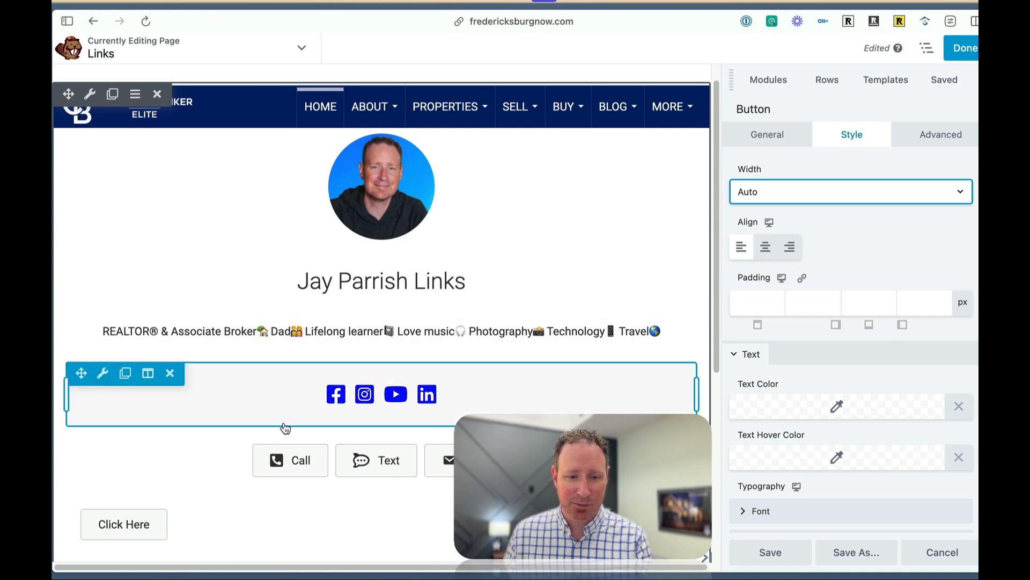
Change the new button's text to "What's Your Home Value?".
mouse_move(104, 510)
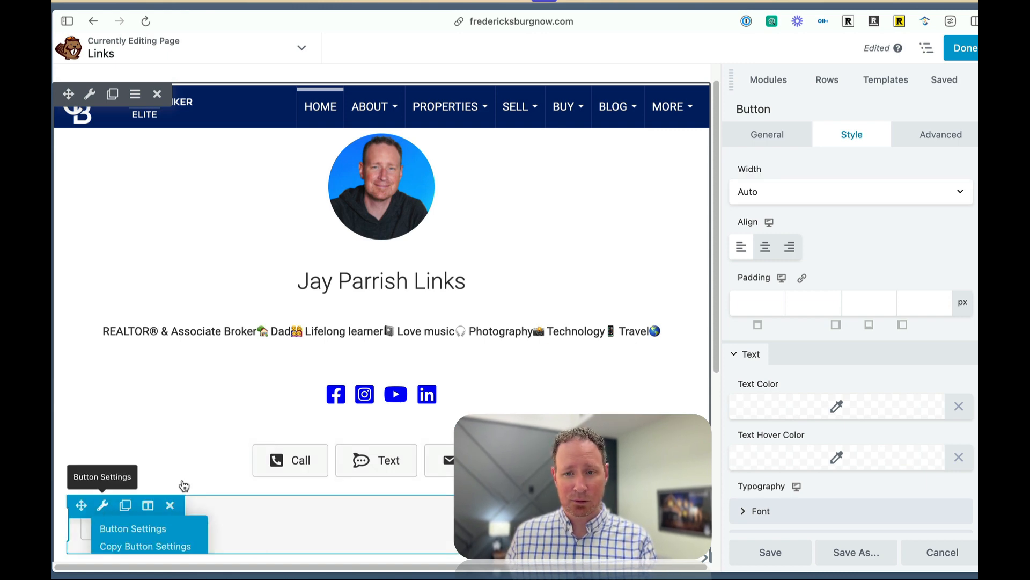
click(787, 134)
click(781, 192)
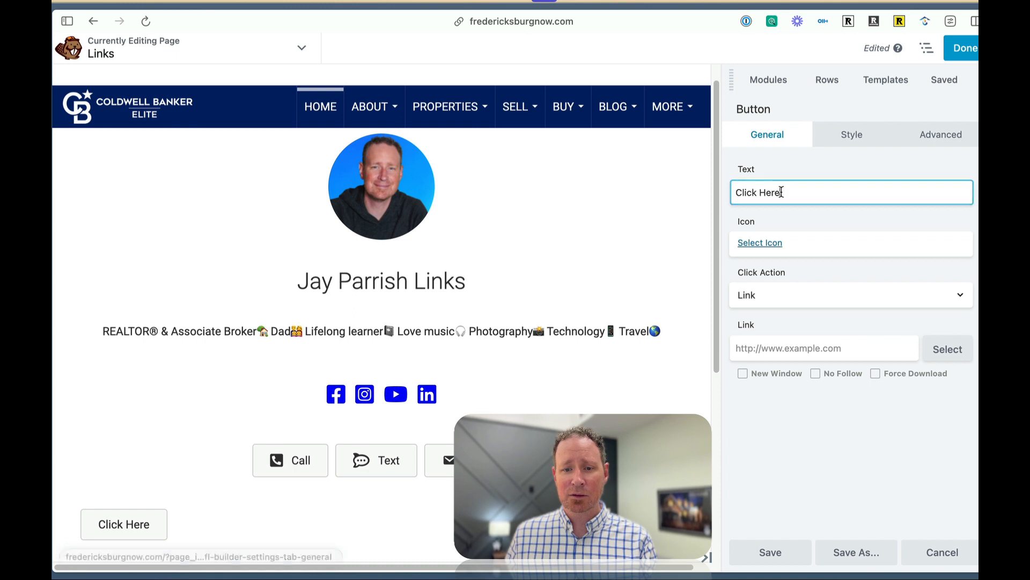
triple_click(781, 192)
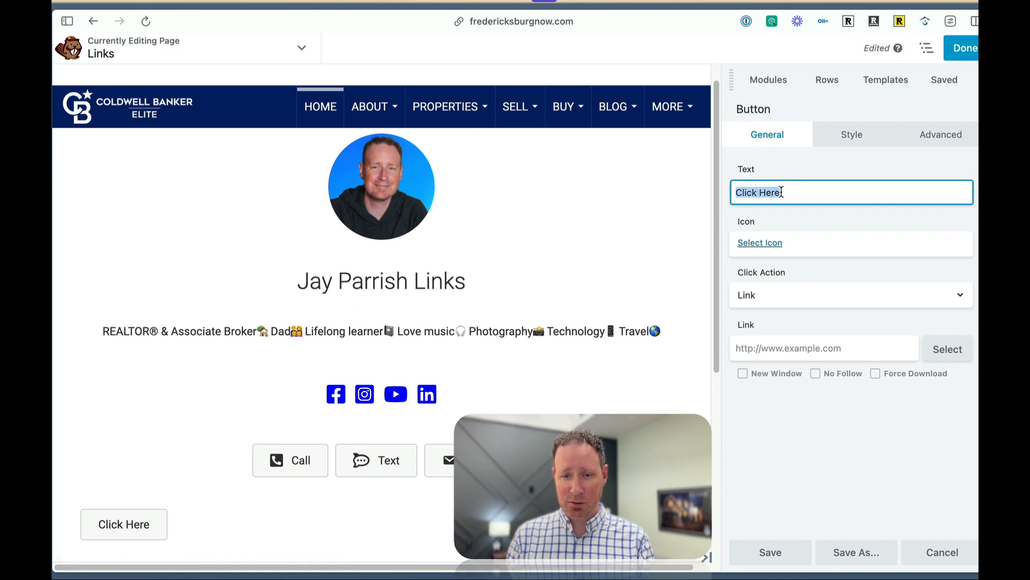
text(What's your Home Va)
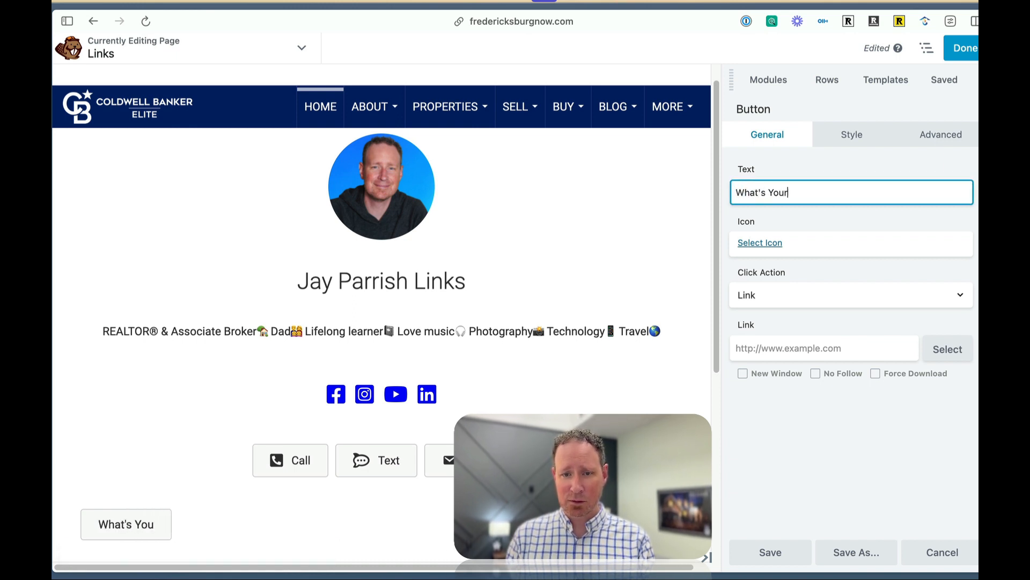
text(lue?)
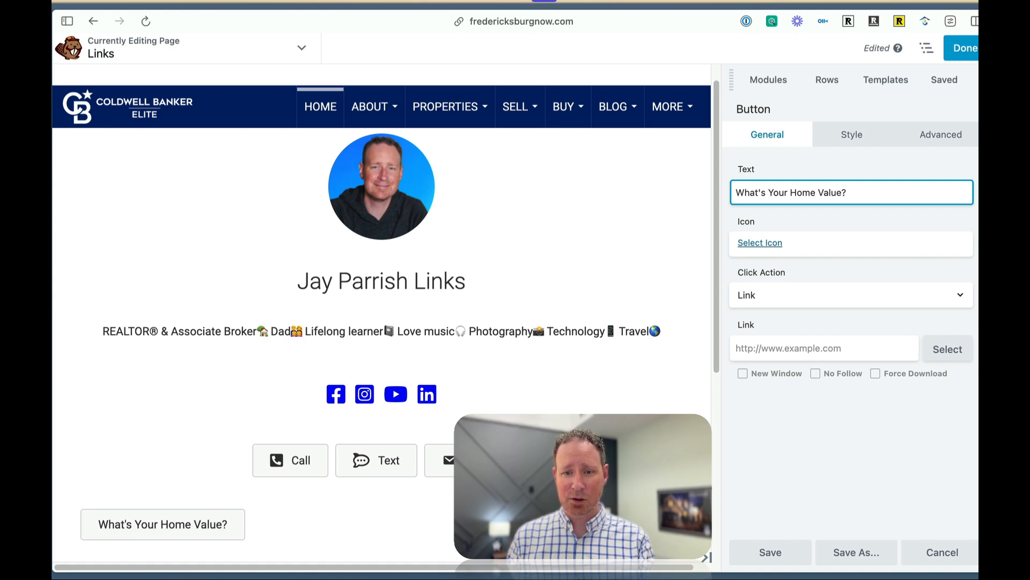
Add the magnifying glass with dollar sign icon to the home value button.
click(760, 243)
double_click(677, 142)
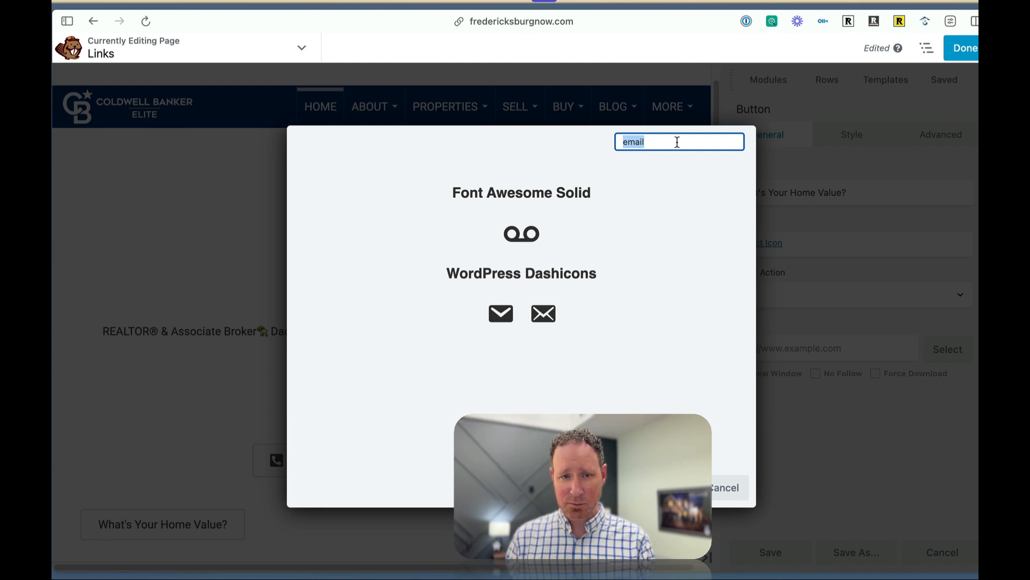
text($)
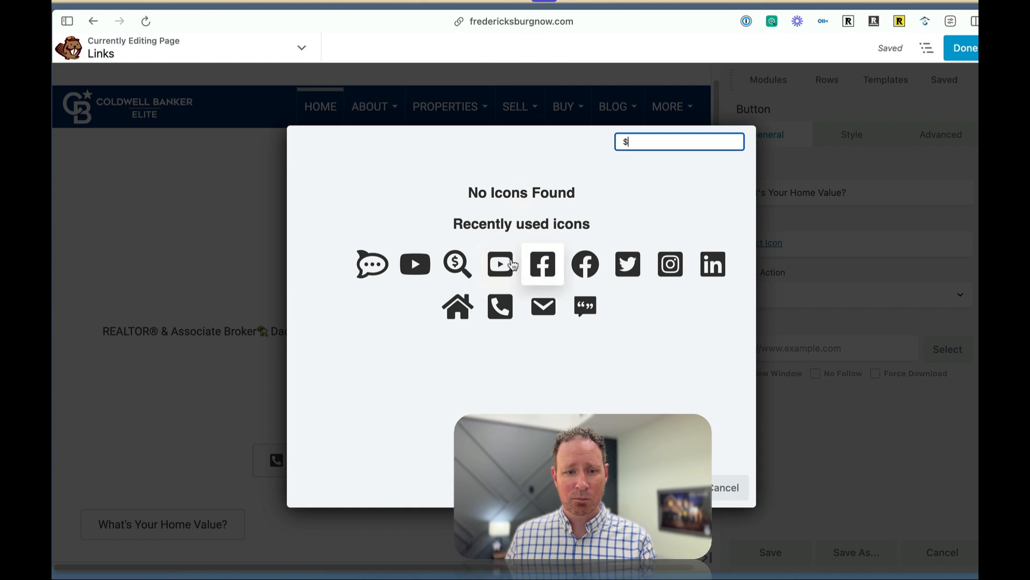
click(460, 271)
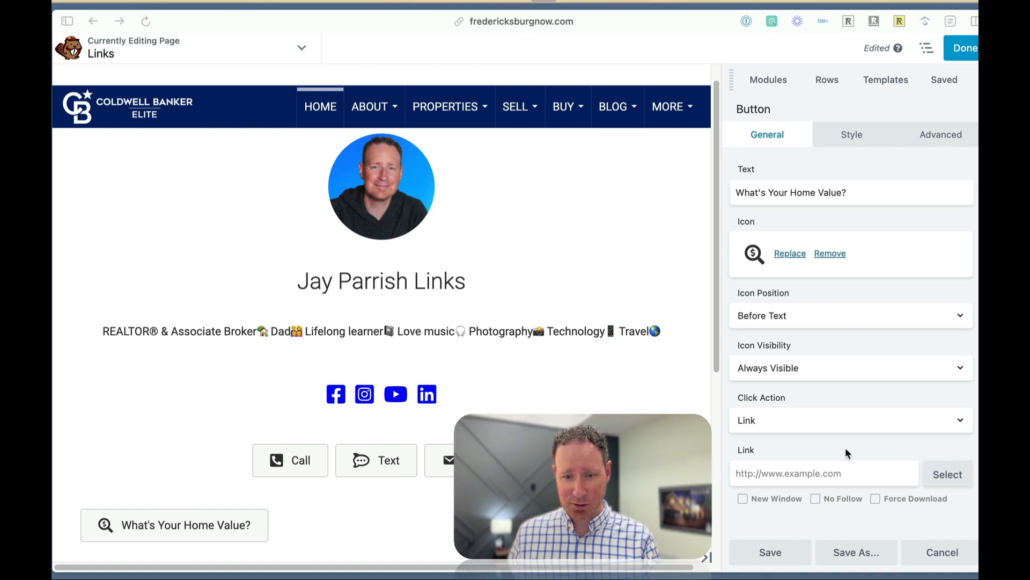
click(780, 474)
key(super+v)
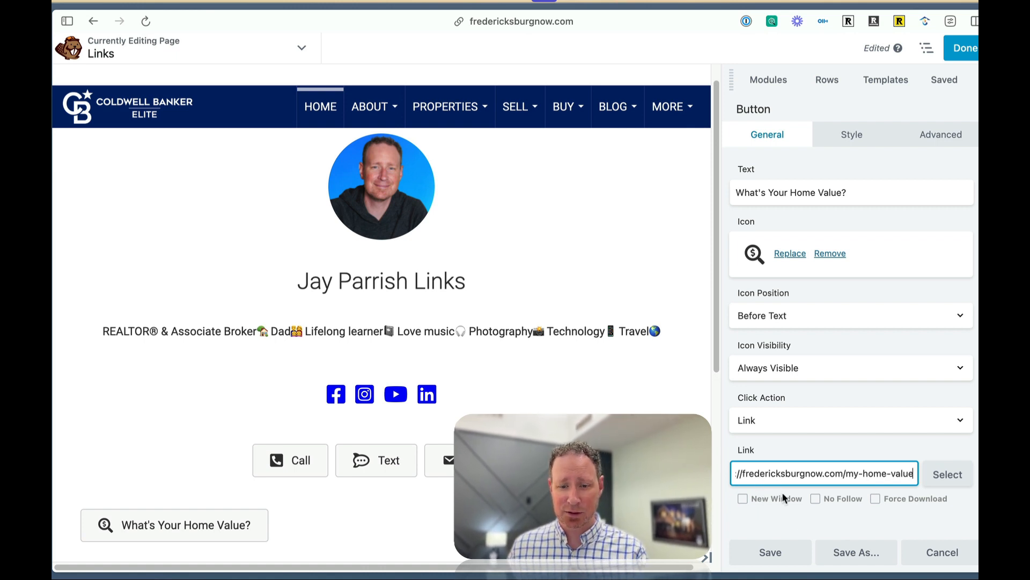
click(771, 547)
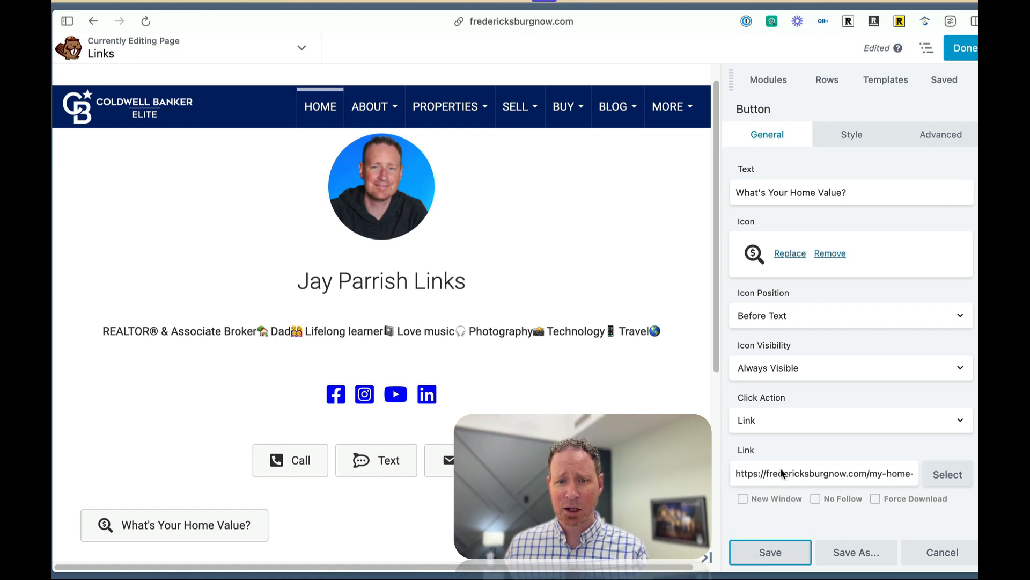
Center-align the home value button and set its width to Full Width.
click(846, 140)
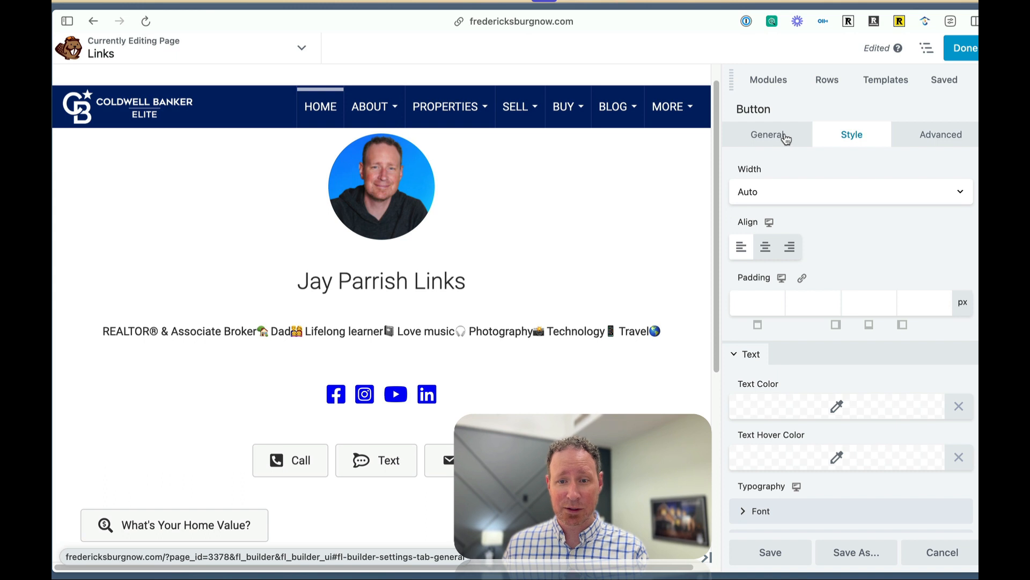
click(765, 246)
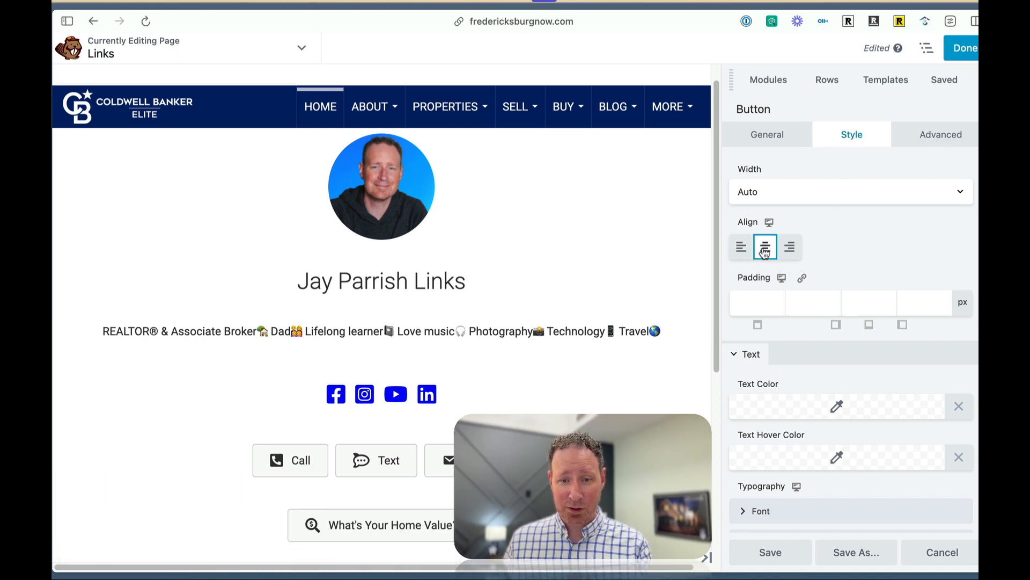
click(851, 188)
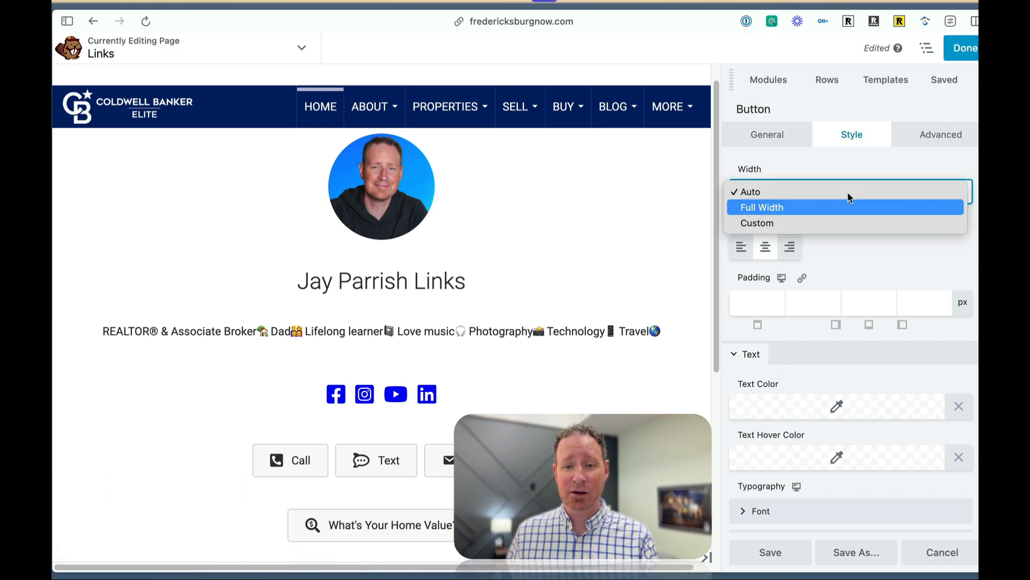
click(841, 163)
click(785, 189)
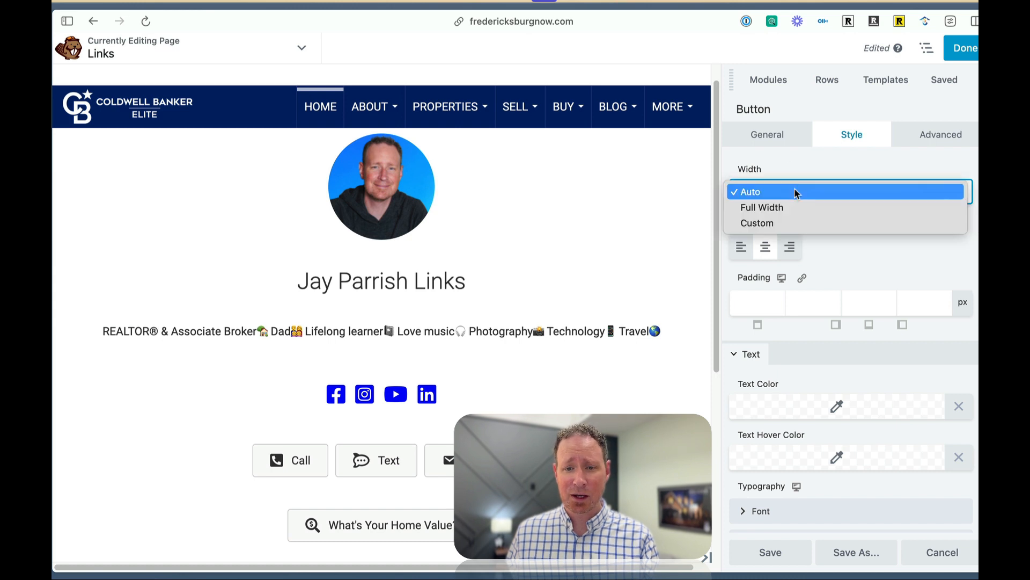
click(787, 205)
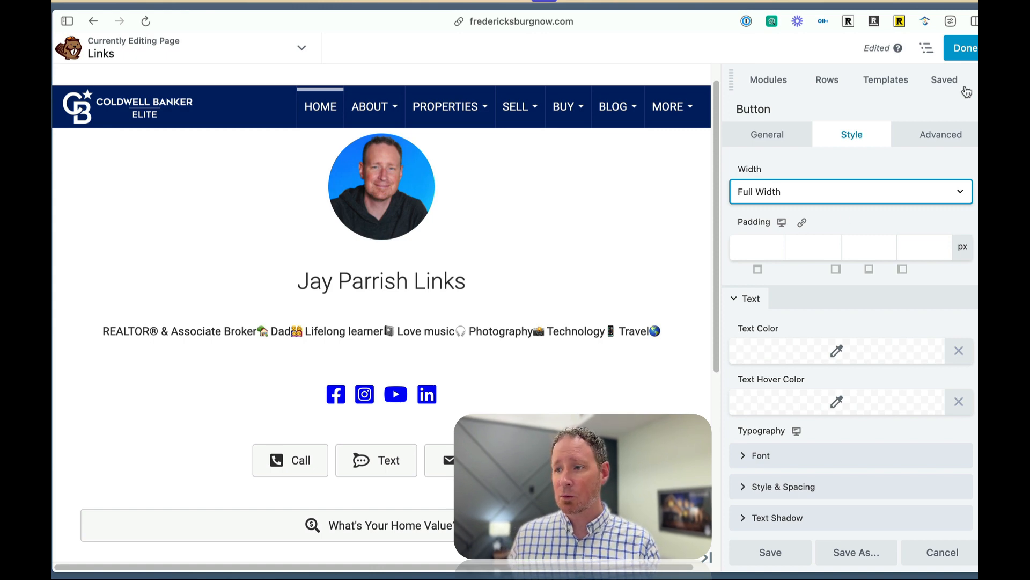
Examine the finished example Links page in a phone-width browser window, then return to the page editor.
drag(1029, 32, 602, 11)
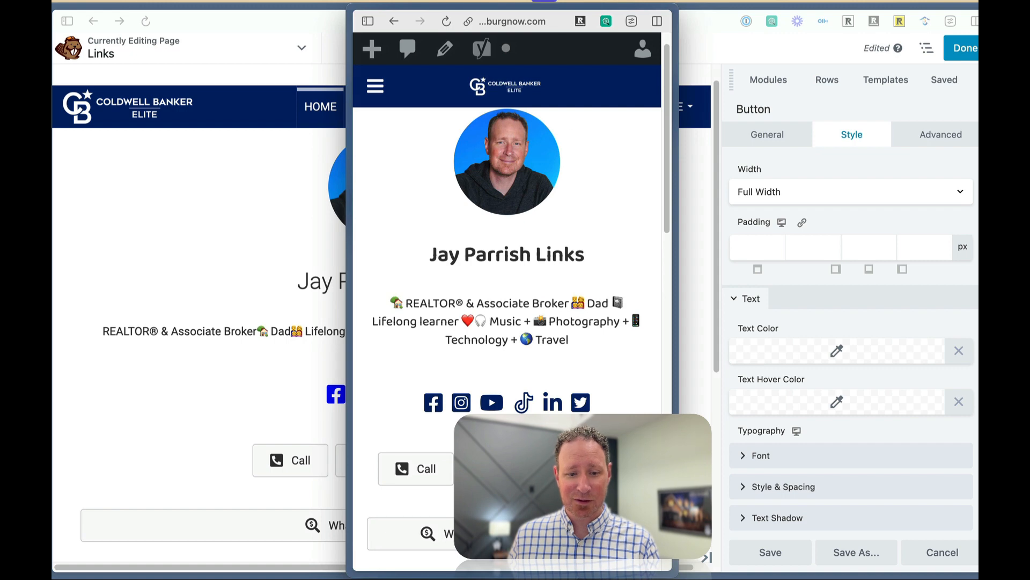
scroll(638, 333, down, 2)
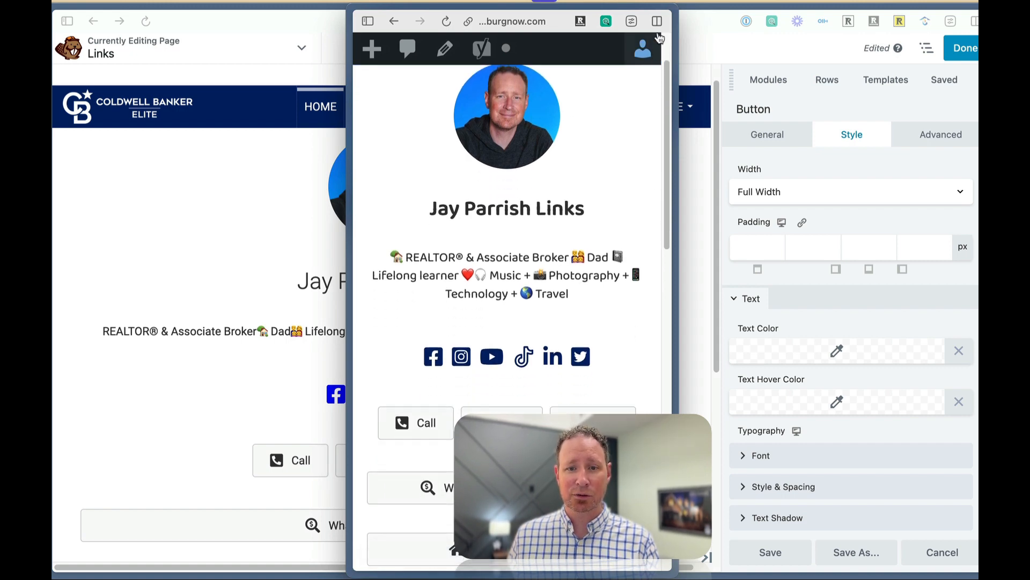
mouse_move(672, 7)
mouse_down()
mouse_move(798, 6)
mouse_move(693, 6)
mouse_up()
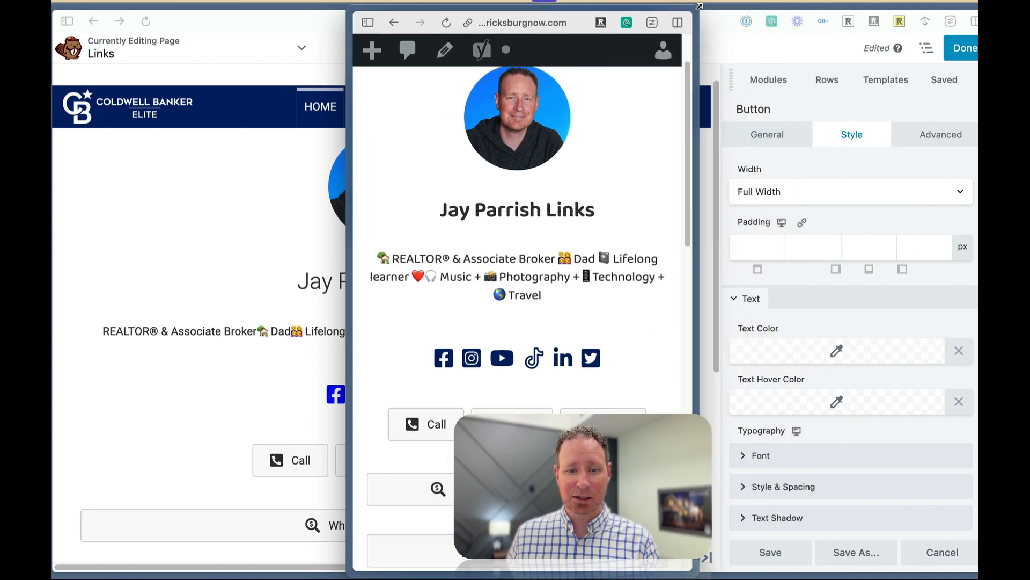
scroll(620, 327, down, 1)
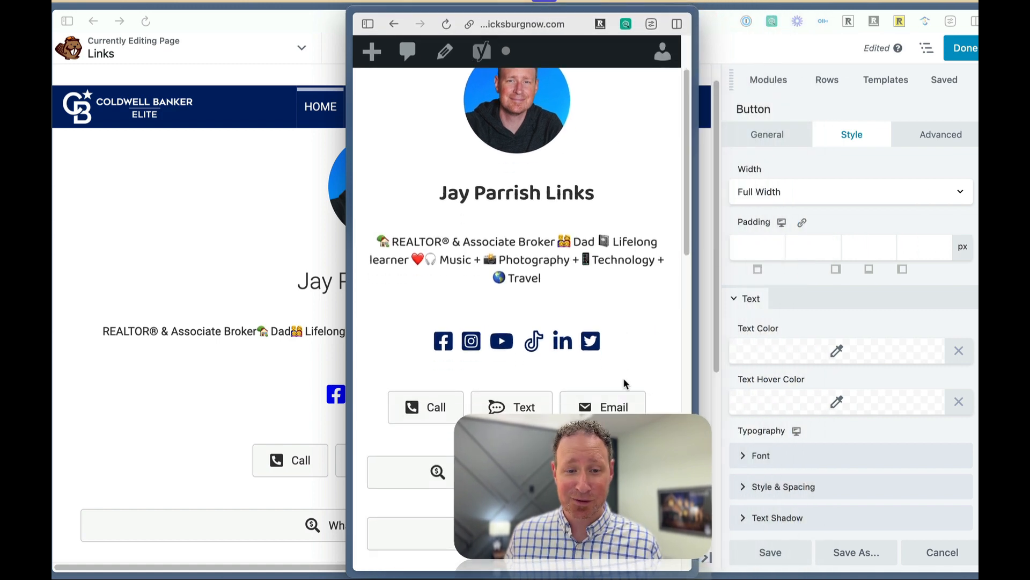
scroll(623, 377, down, 3)
scroll(503, 397, down, 3)
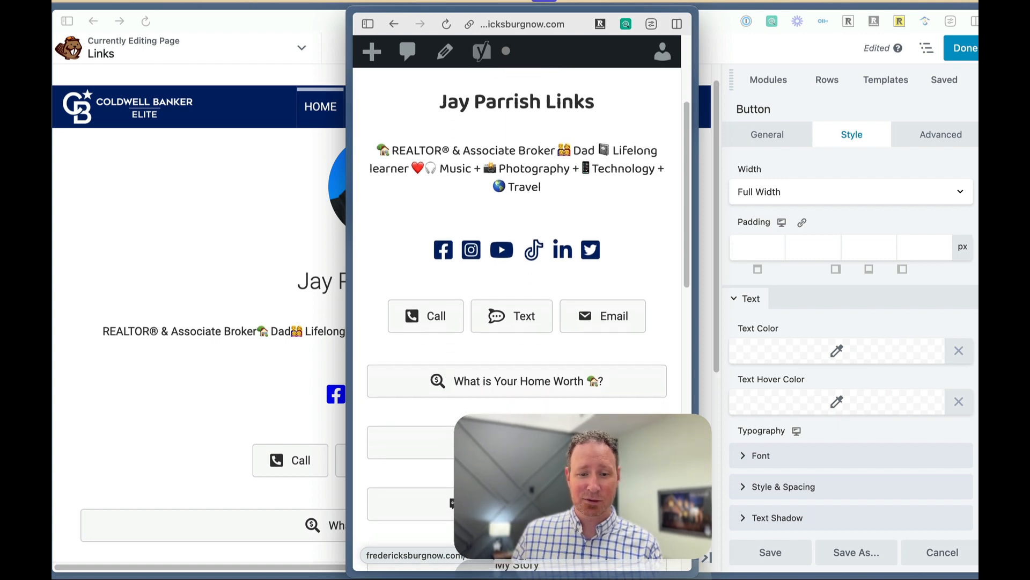
scroll(504, 396, up, 2)
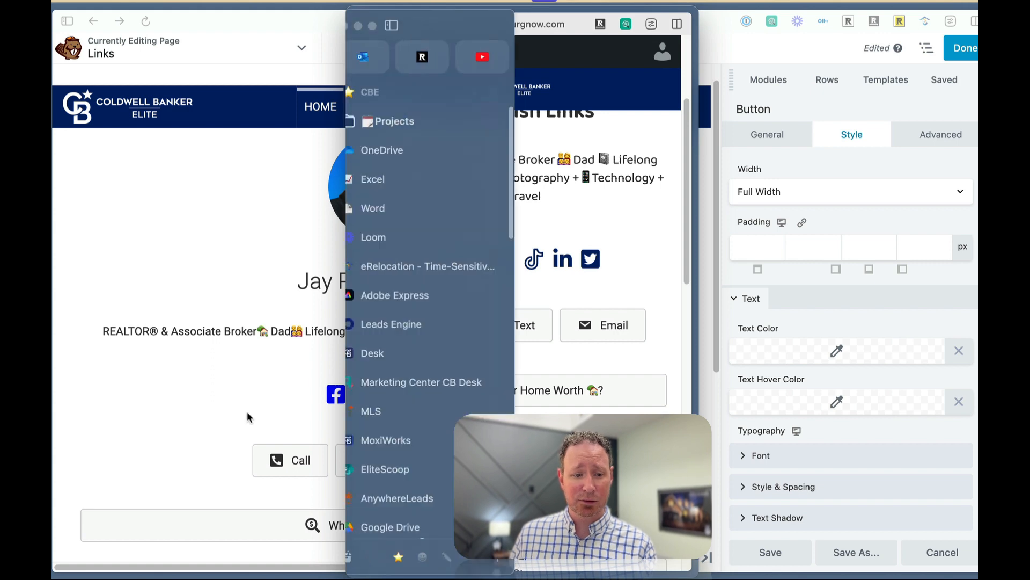
click(143, 440)
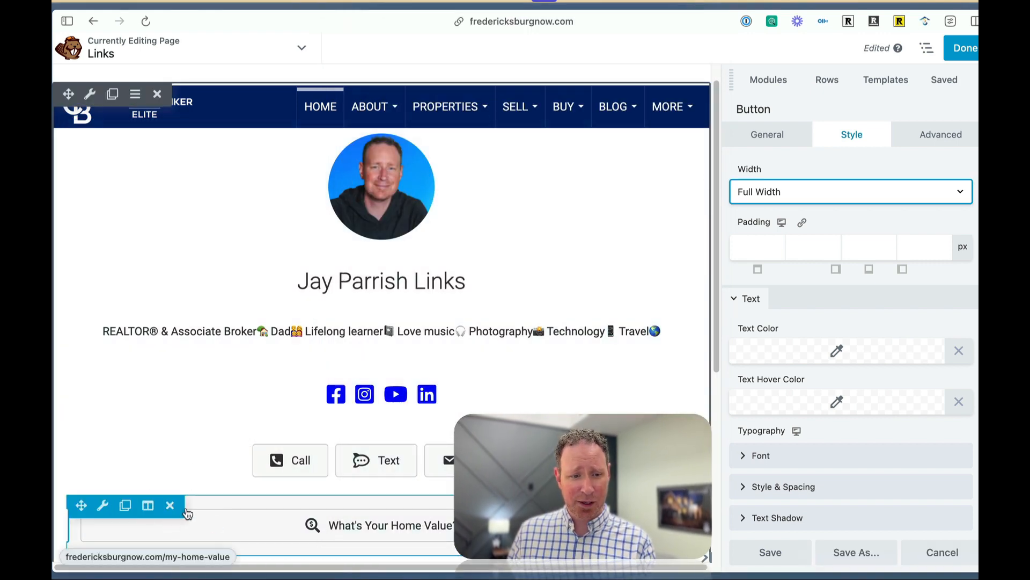
Set the home value button's background color to the bright blue #001dff.
scroll(214, 462, up, 1)
scroll(815, 410, down, 6)
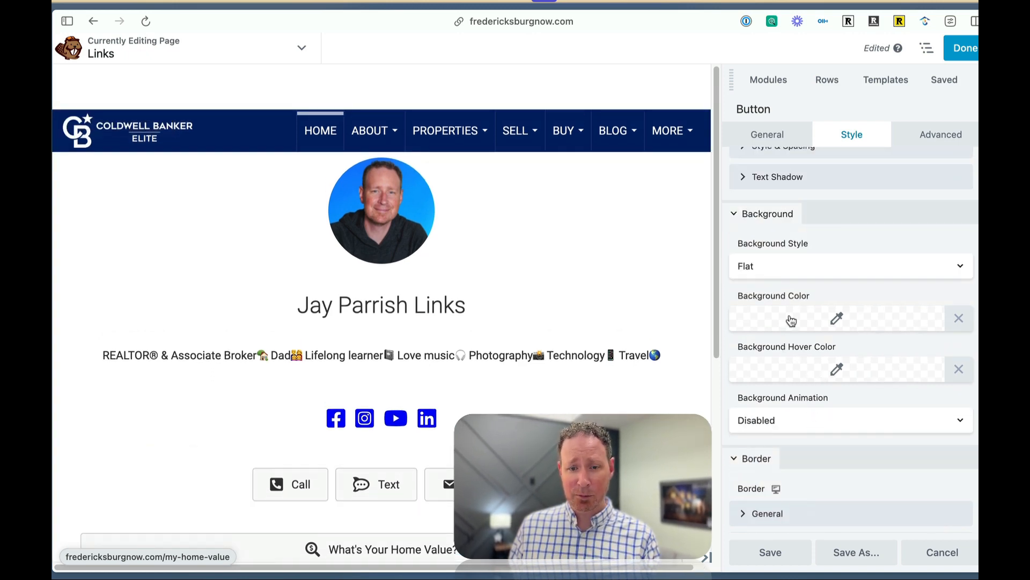
click(799, 321)
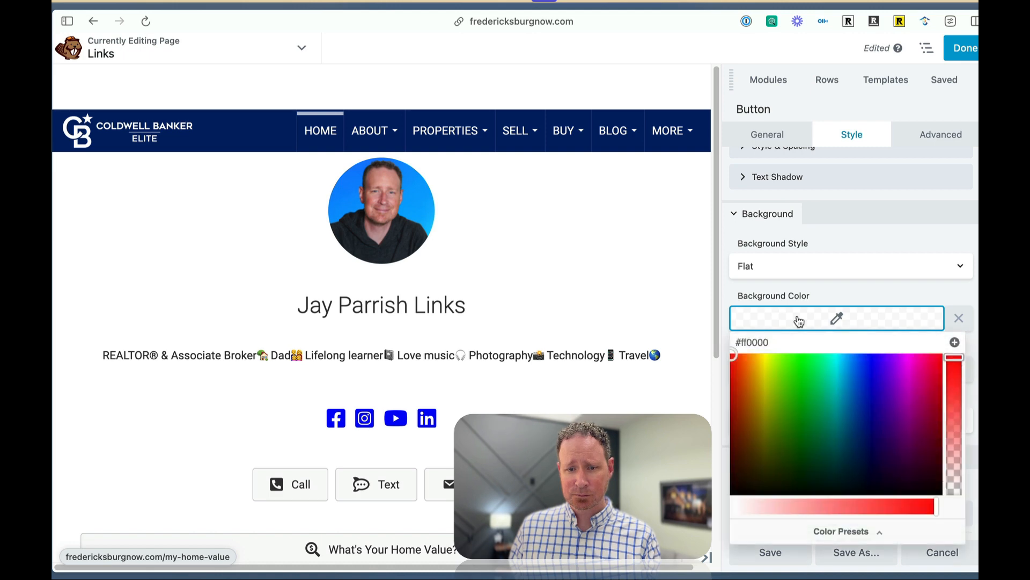
drag(742, 356, 868, 344)
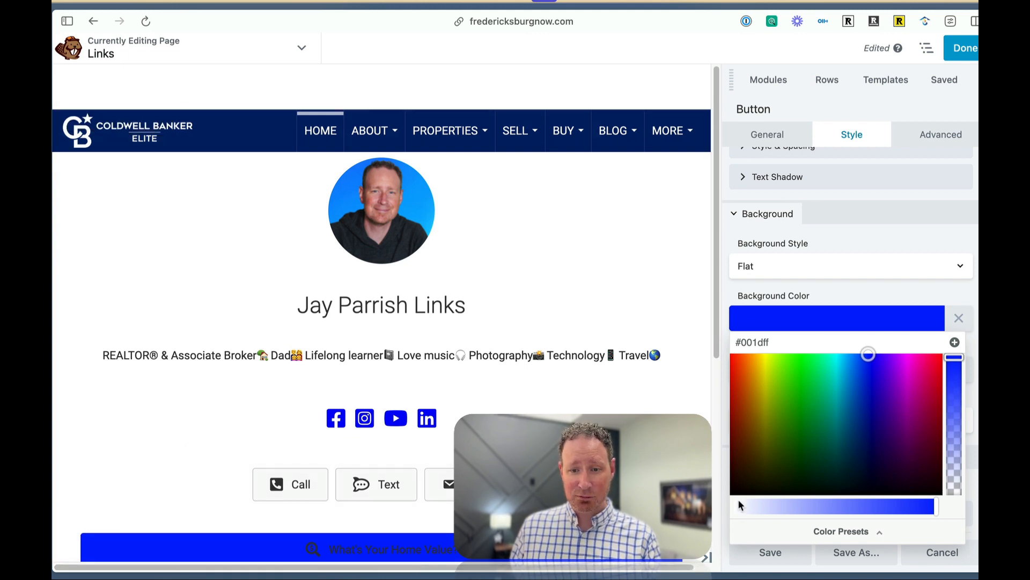
Set the home value button's text color to white (#ffffff) and save the button.
scroll(793, 327, up, 3)
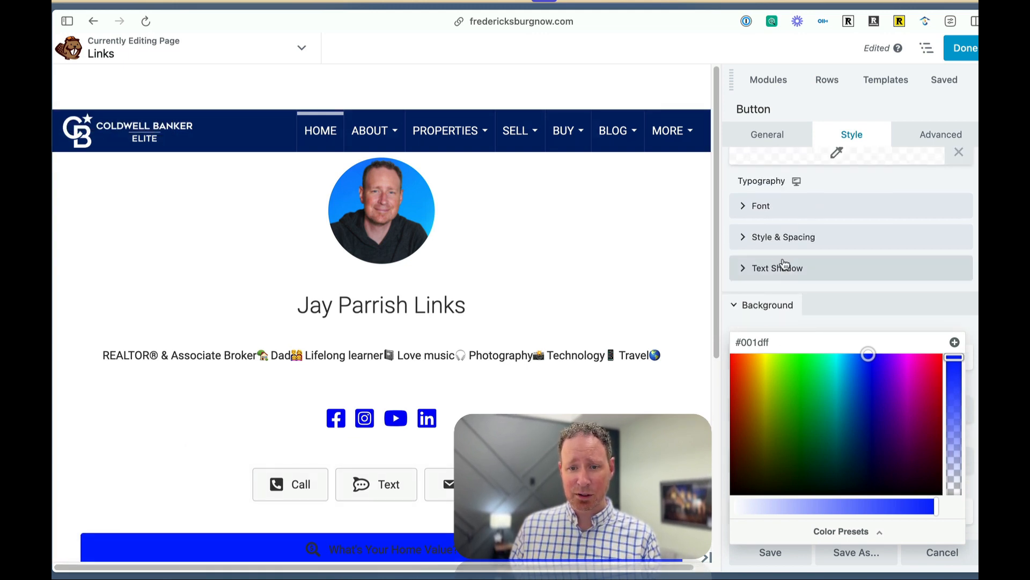
scroll(789, 274, up, 1)
scroll(787, 277, up, 1)
scroll(788, 276, up, 3)
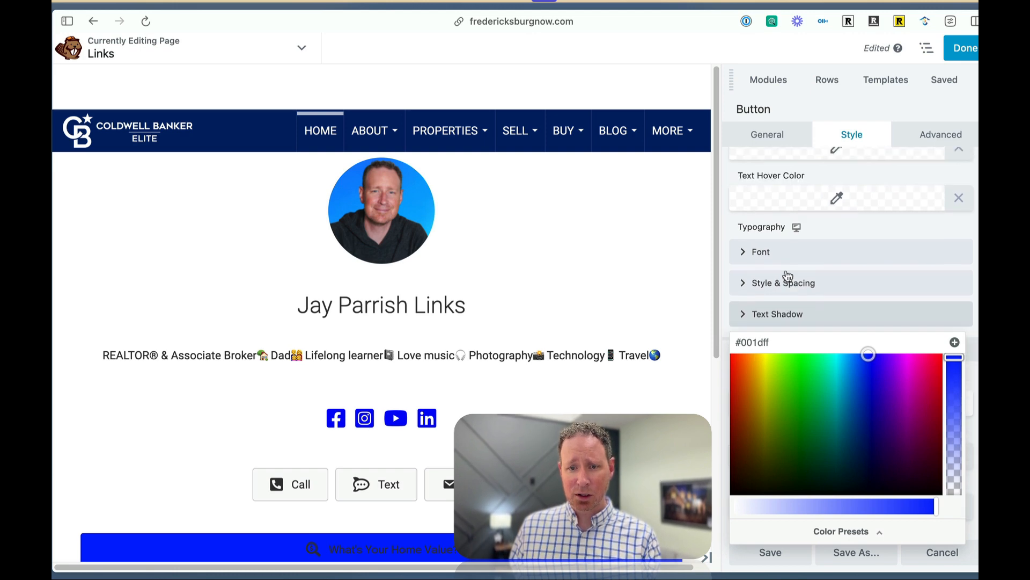
click(783, 238)
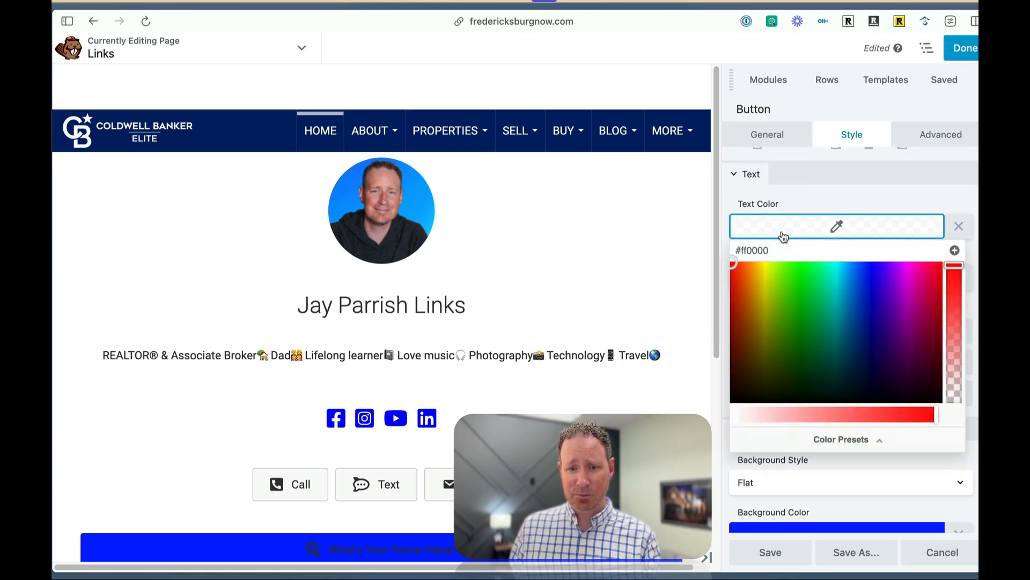
drag(733, 263, 724, 411)
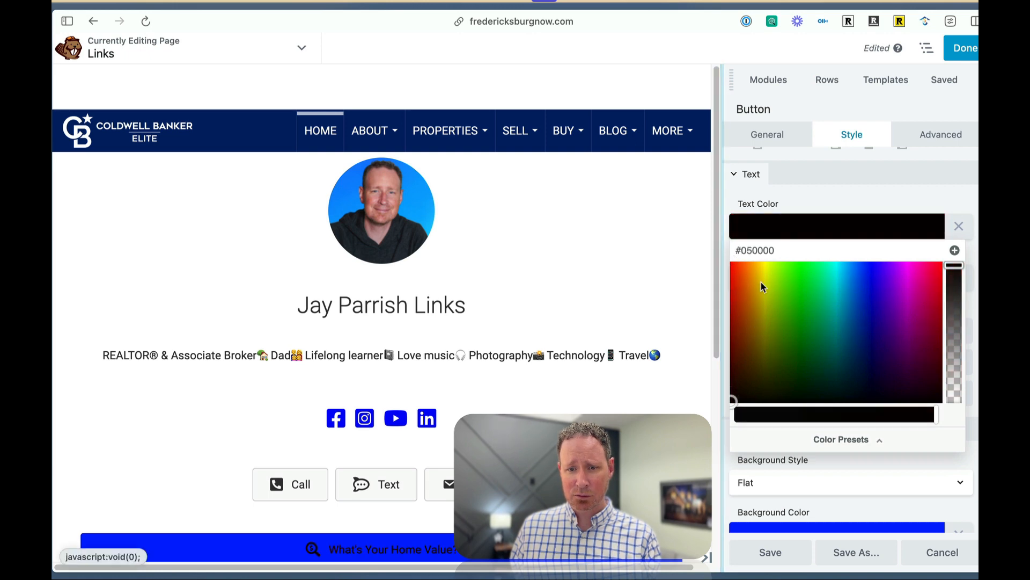
click(784, 249)
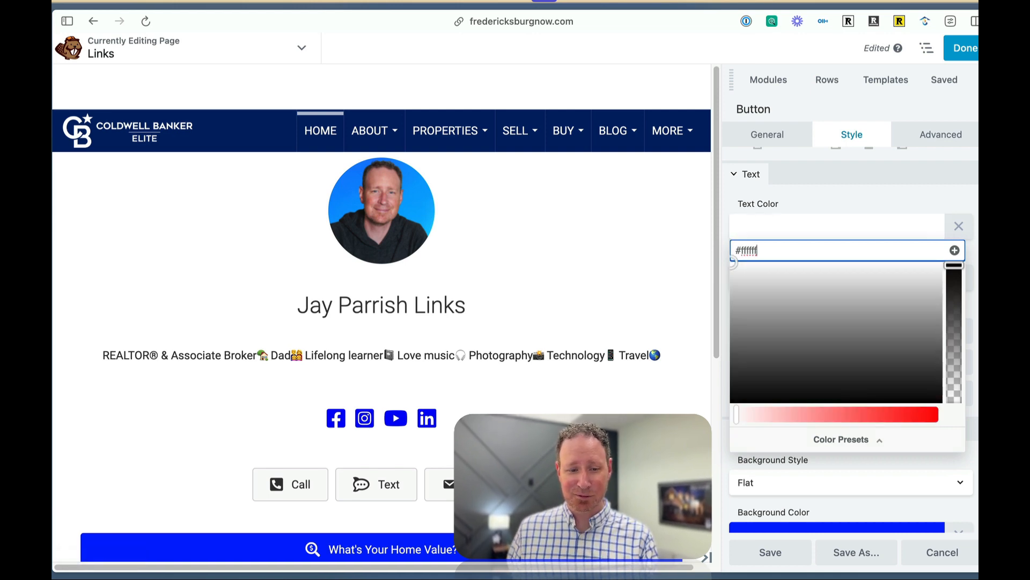
scroll(439, 544, down, 2)
scroll(439, 544, down, 1)
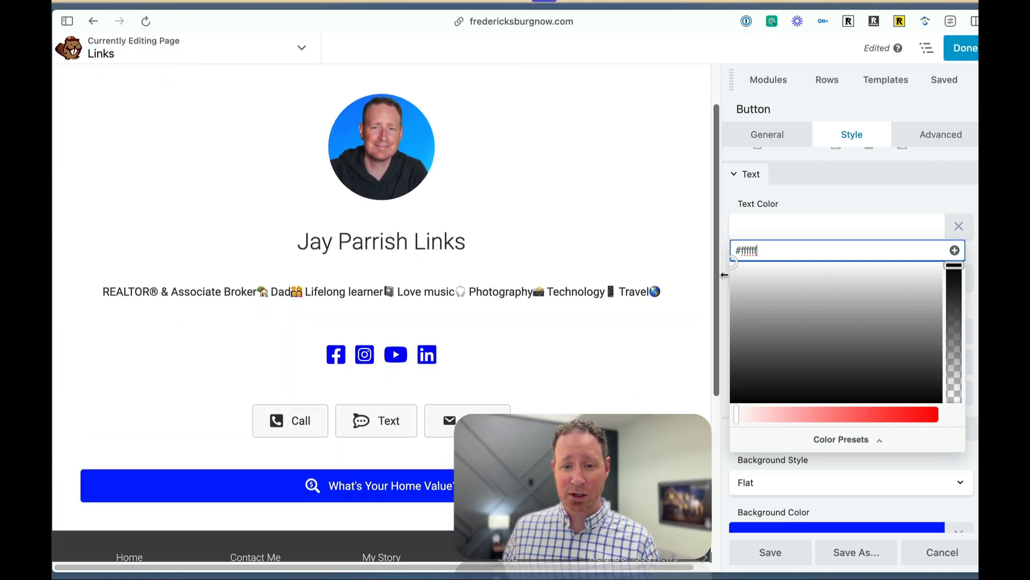
click(780, 559)
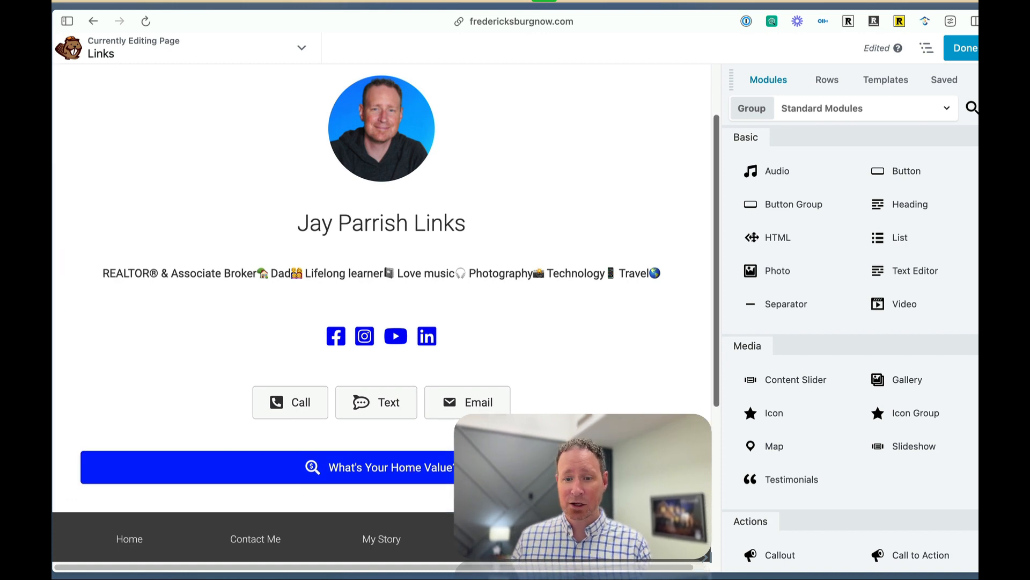
drag(812, 267, 442, 395)
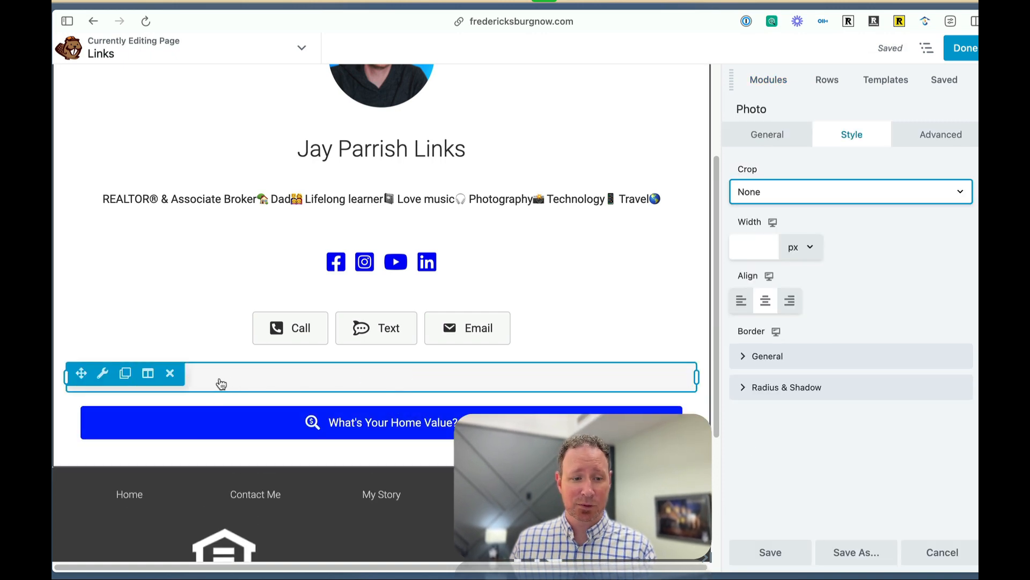
click(173, 378)
click(540, 343)
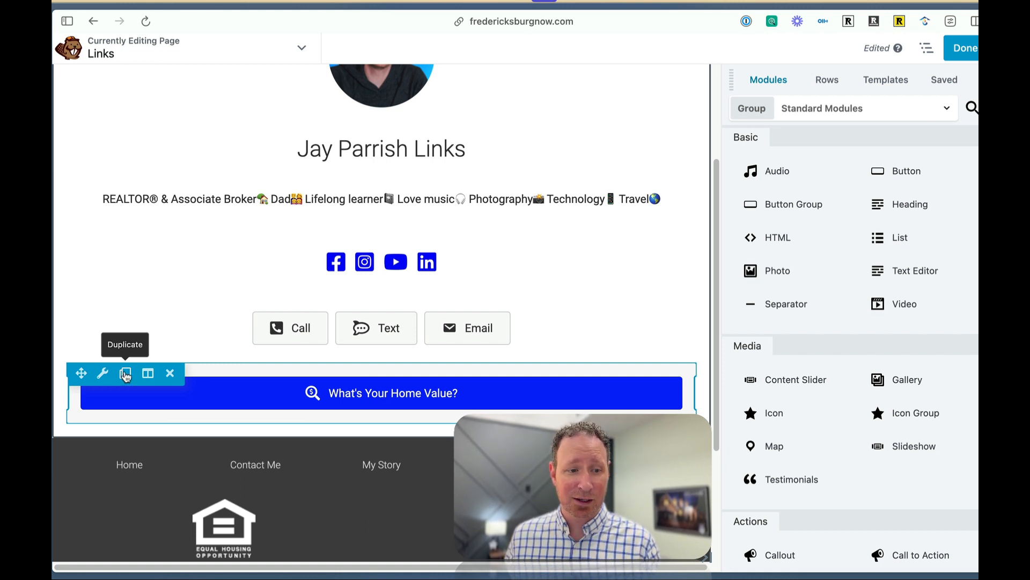
Duplicate the blue "What's Your Home Value?" button.
click(125, 374)
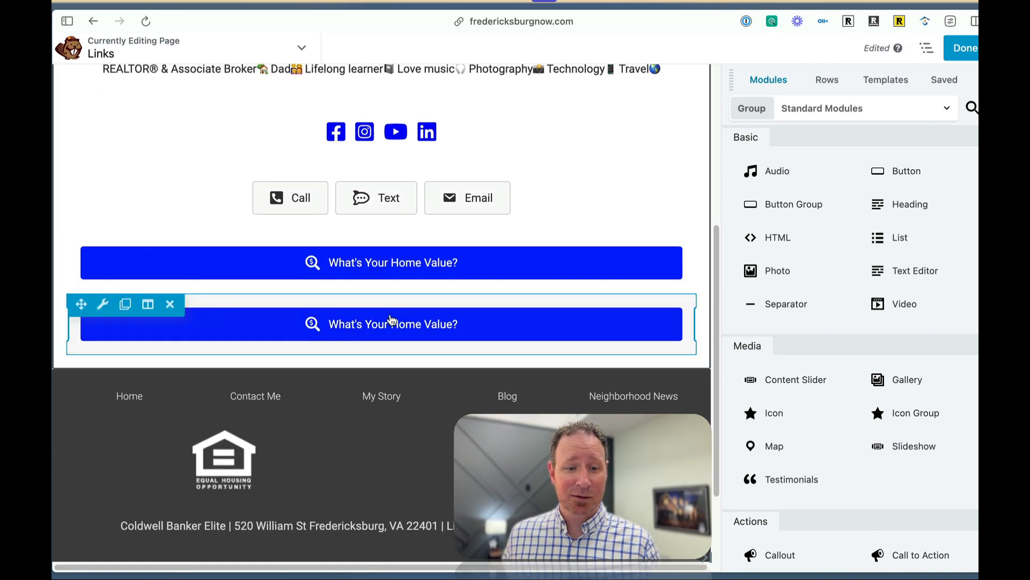
Change the text of the duplicated home value button to "Search Homes".
click(103, 303)
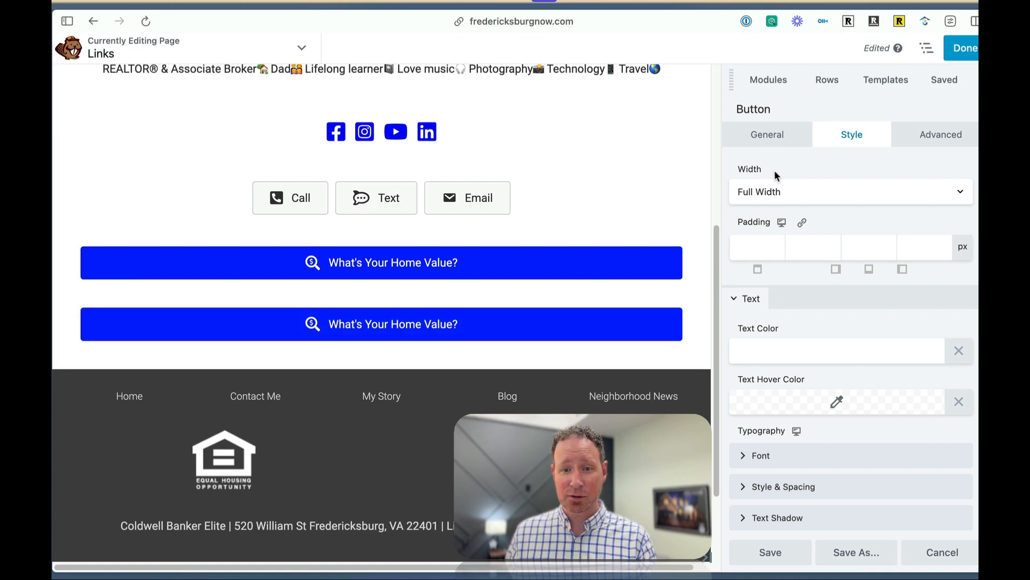
click(776, 135)
click(789, 188)
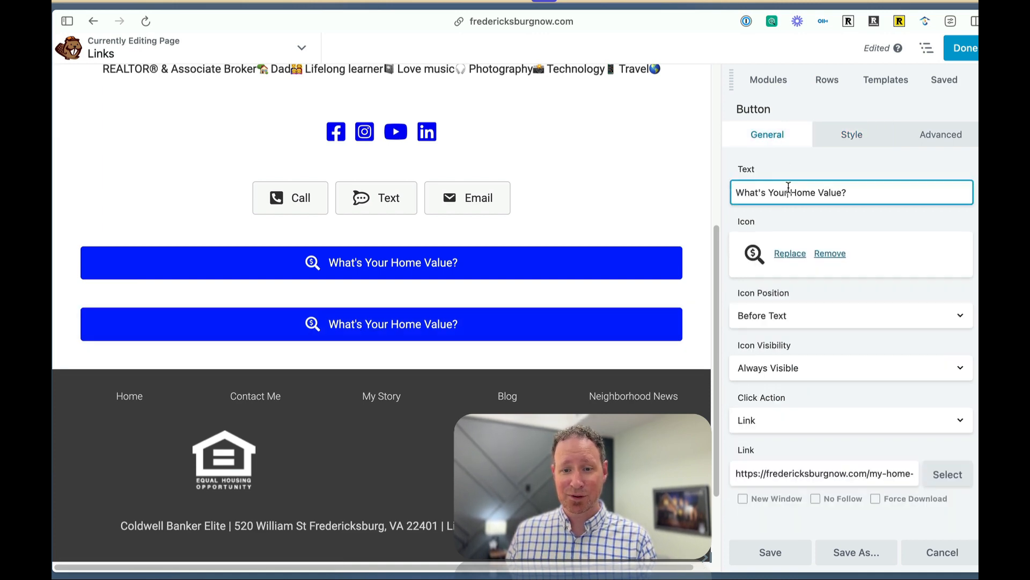
key(super+a)
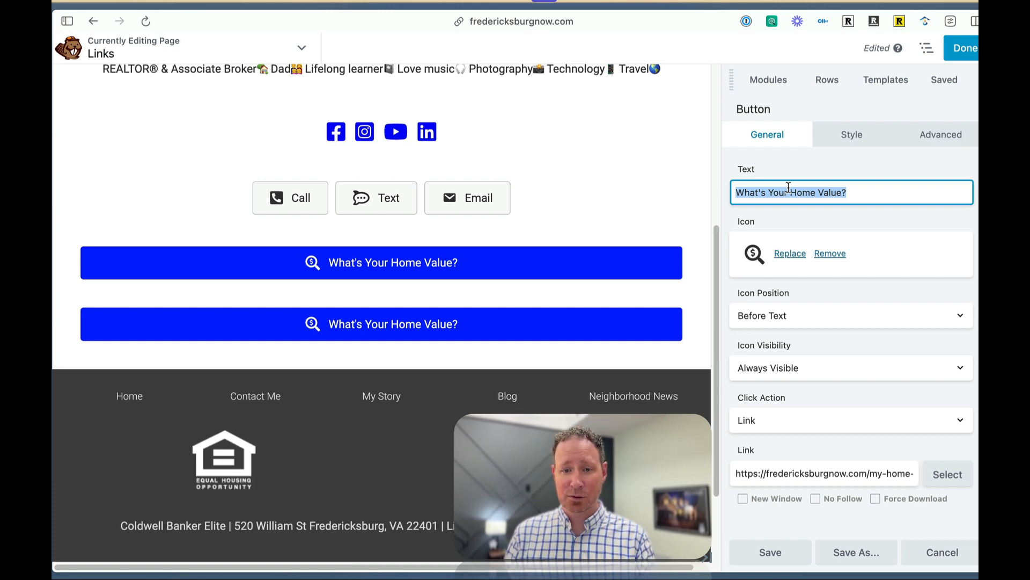
text(Search Homes)
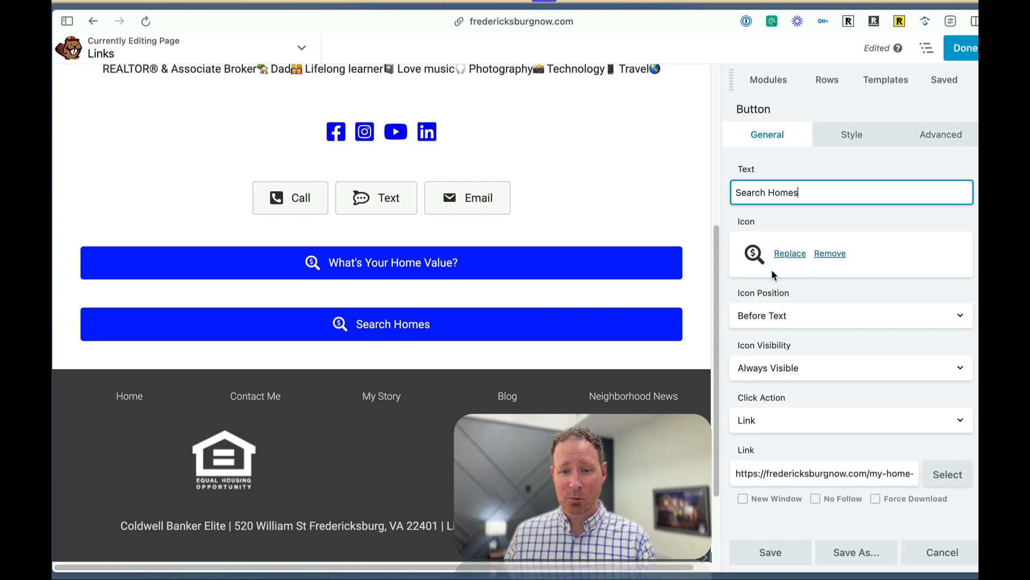
Search the icon library for "home" and replace the Search Homes button's icon with the solid house icon.
click(782, 254)
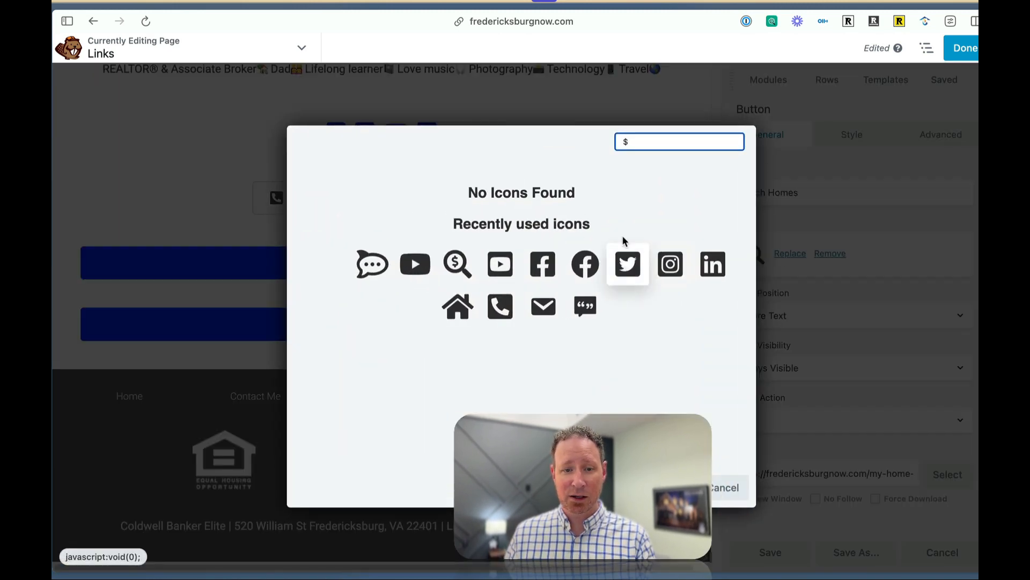
text(house)
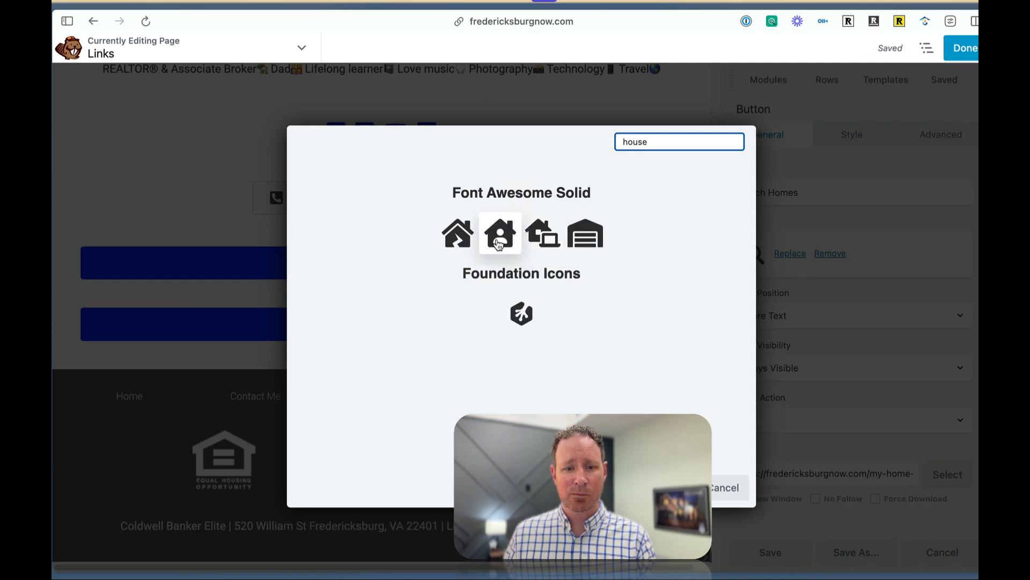
key(BackSpace)
key(BackSpace)
key(BackSpace)
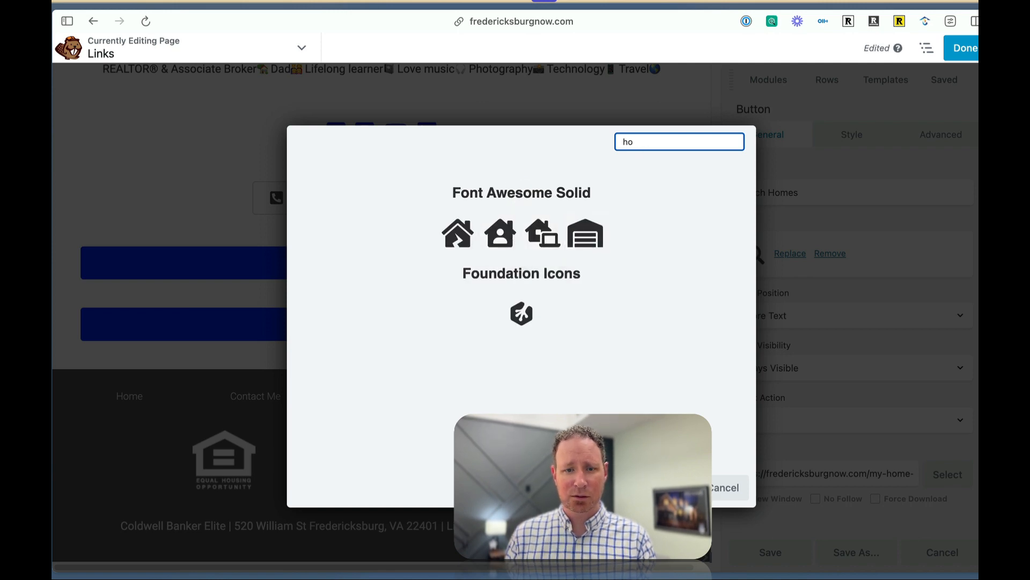
text(me)
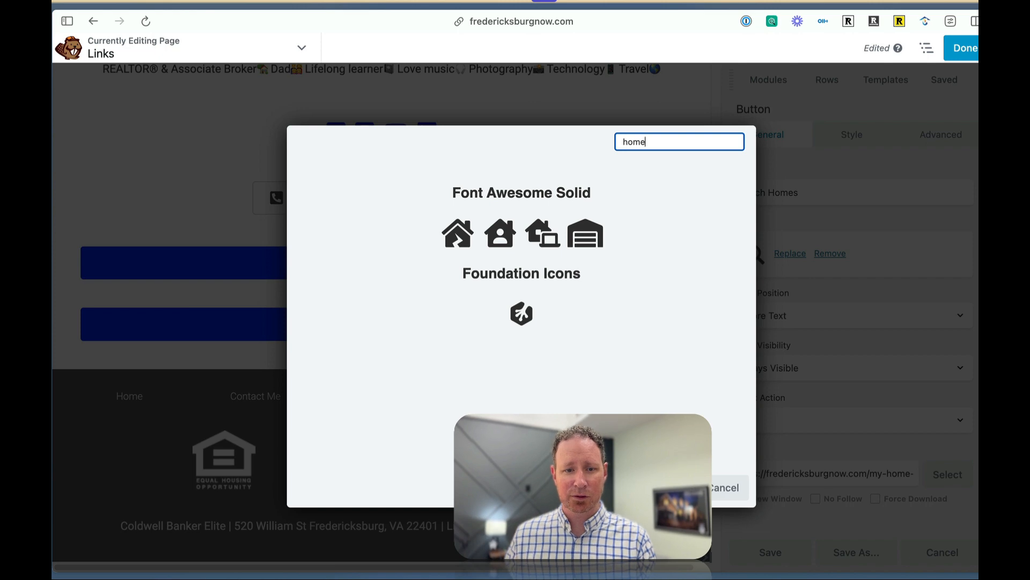
click(500, 233)
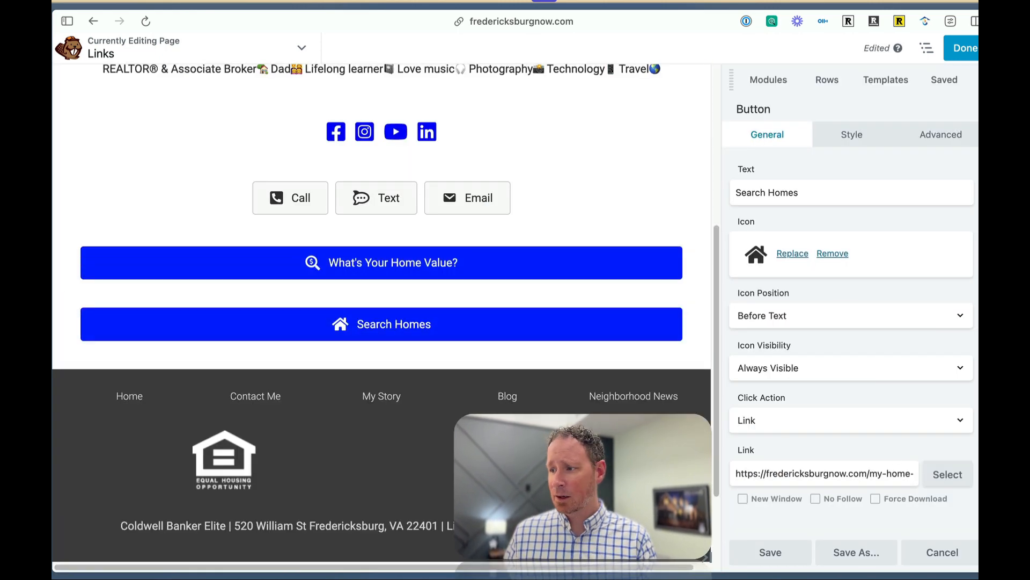
Replace the Search Homes button's link with the copied fredericksburgnow.com/search address.
triple_click(782, 474)
key(super+v)
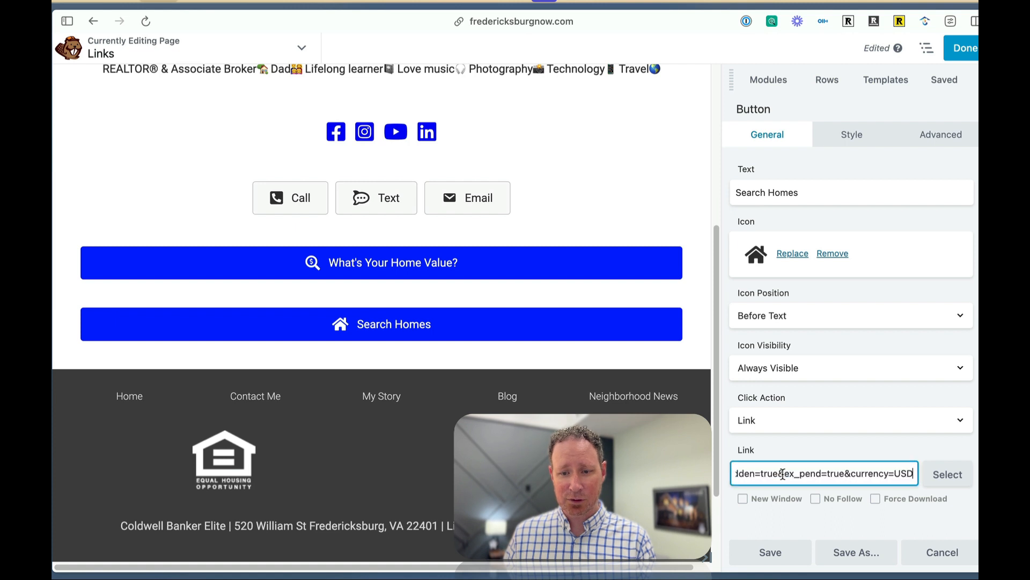
click(843, 447)
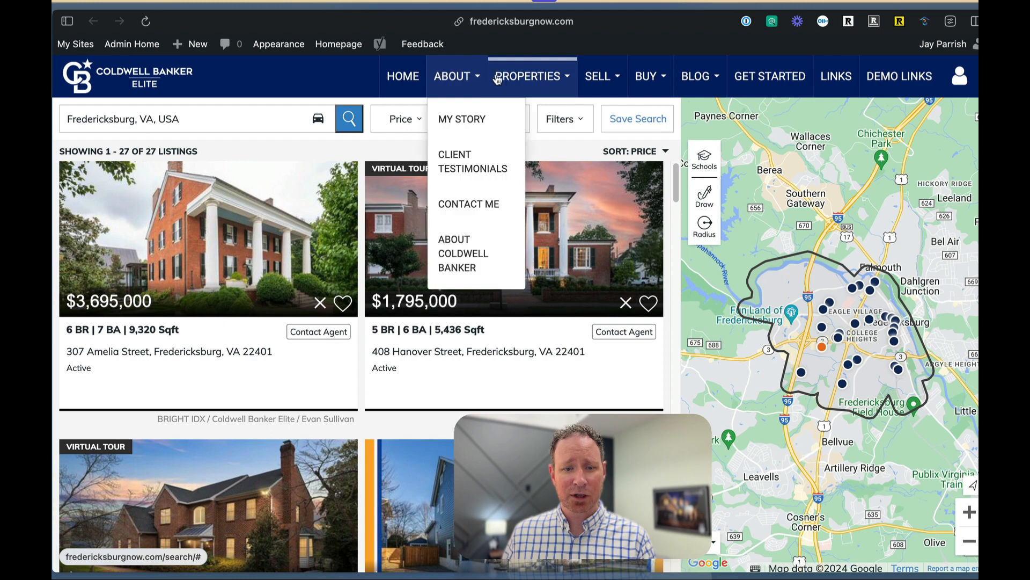
Open the website's Property Search page, look at its full web address, and return to the page editor.
mouse_move(528, 78)
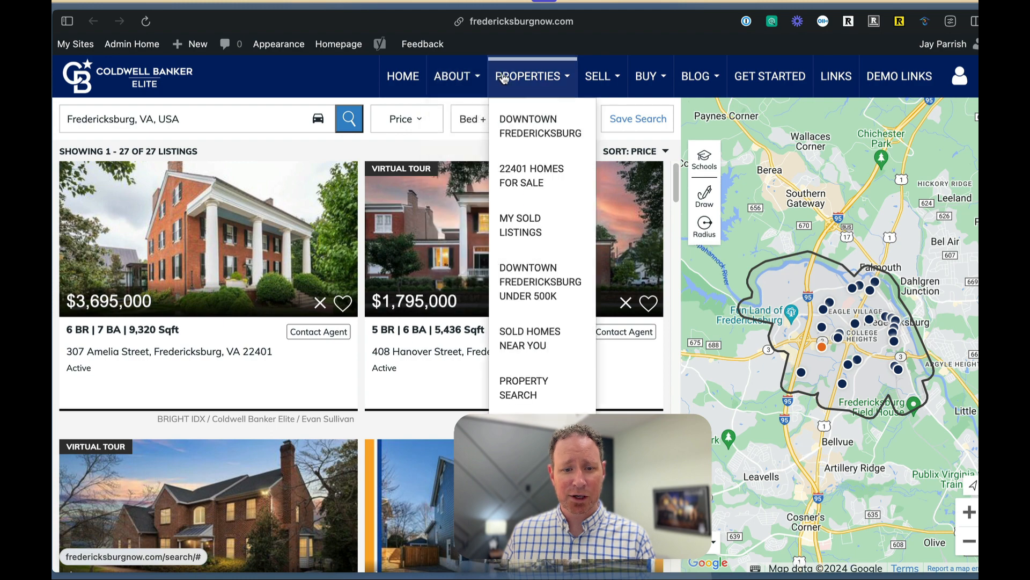
click(524, 390)
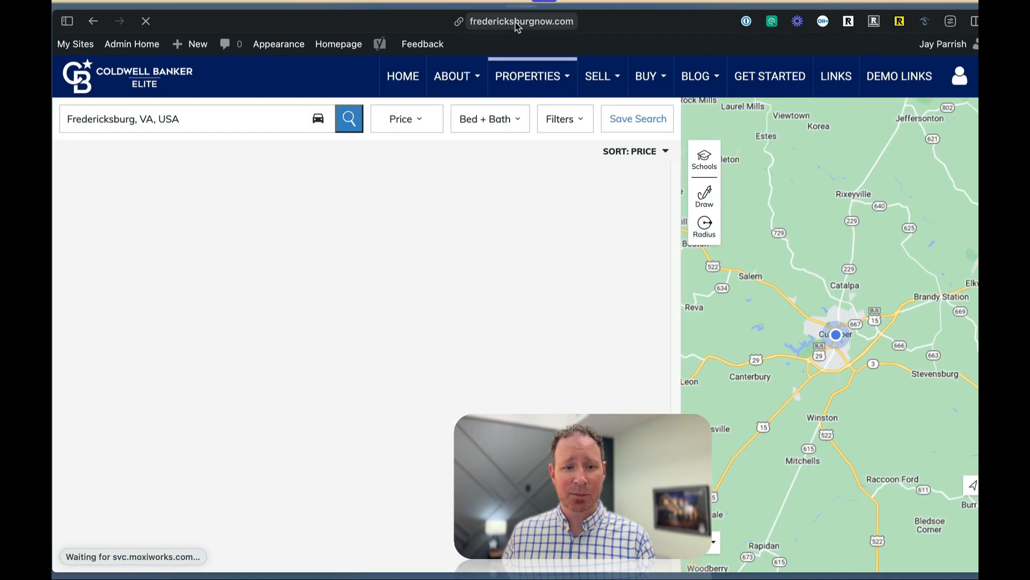
click(517, 21)
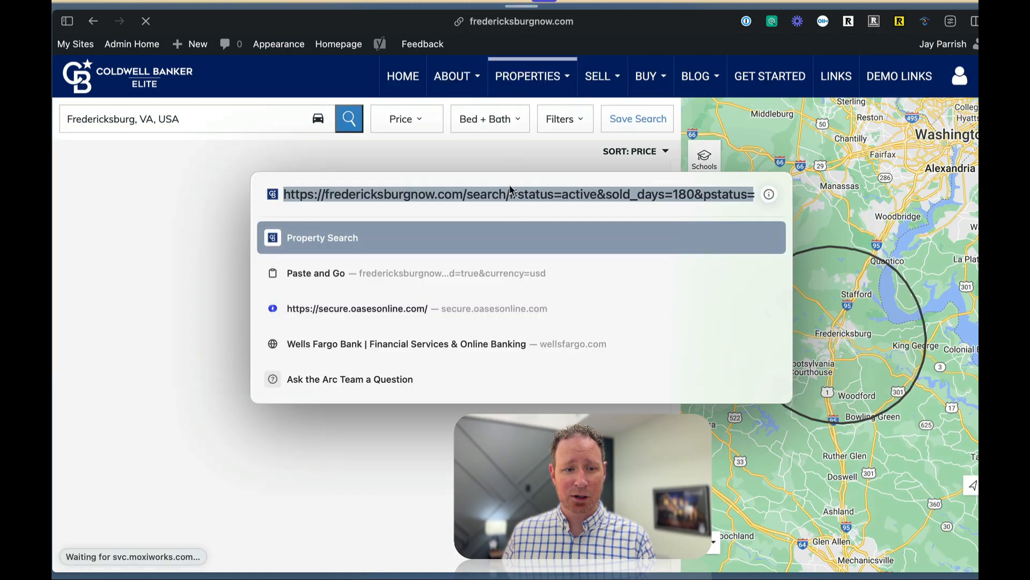
click(175, 271)
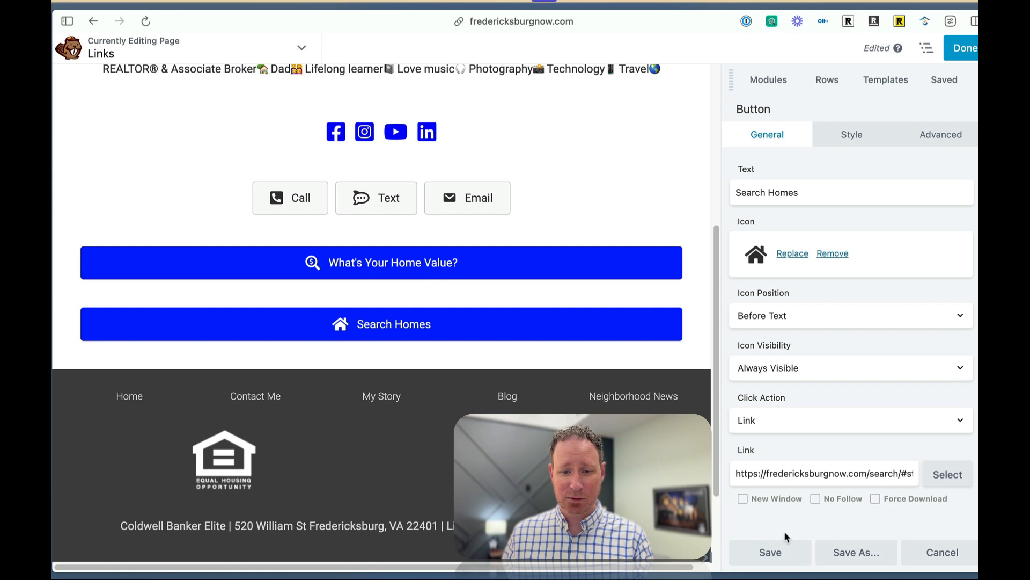
Save the Search Homes button and duplicate it.
click(771, 552)
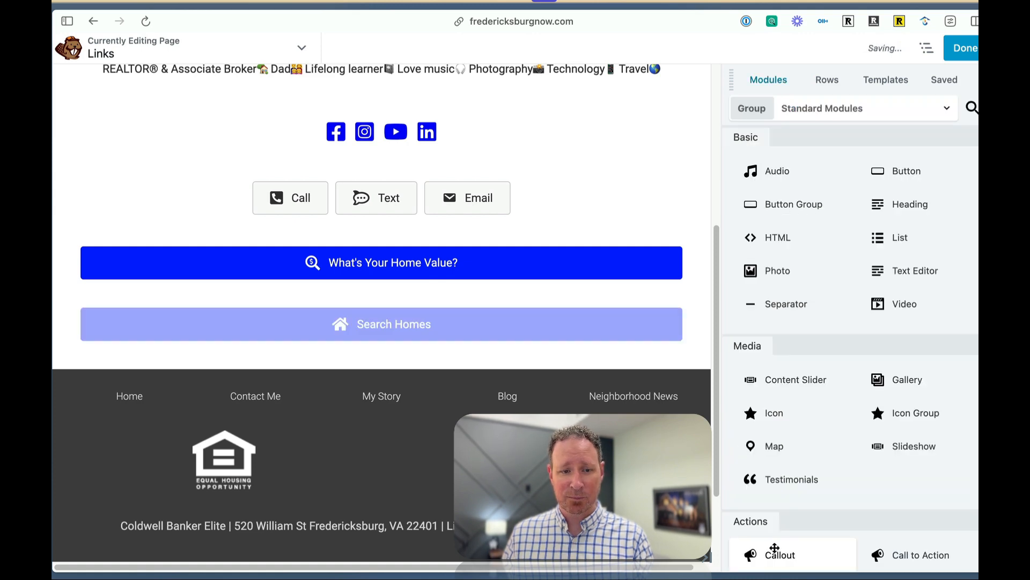
mouse_move(225, 324)
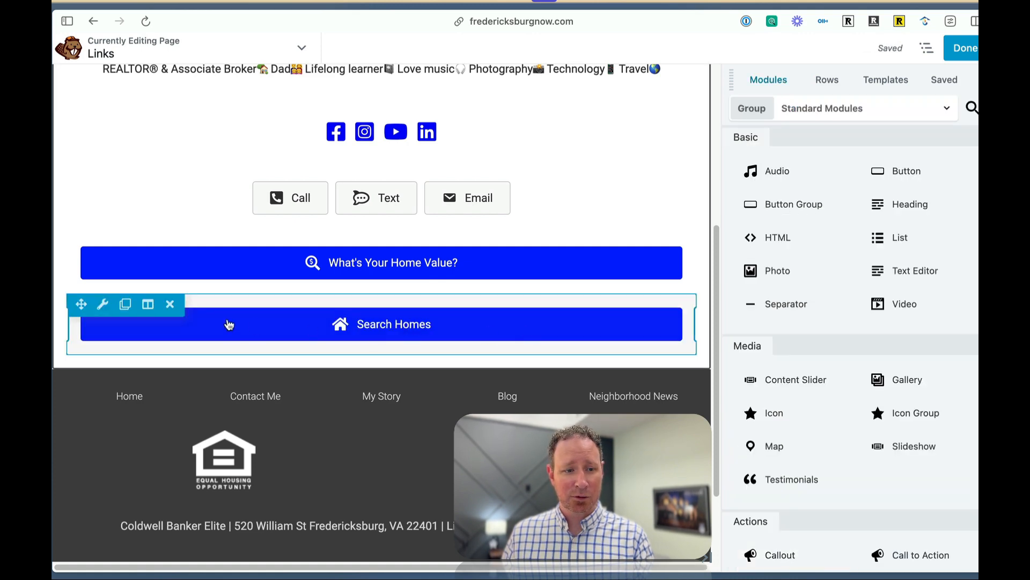
click(125, 305)
mouse_move(626, 327)
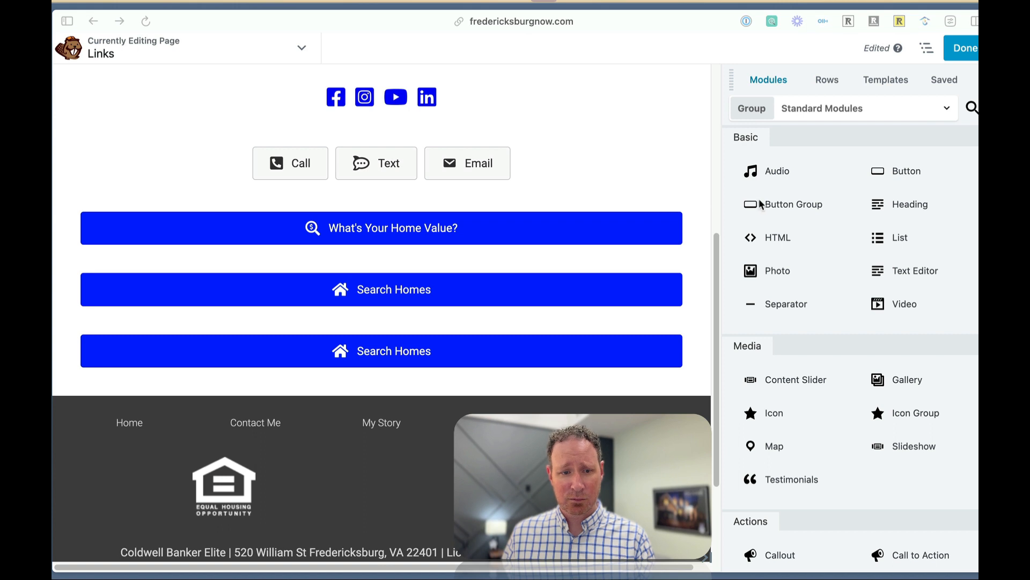
Change the text of the lower Search Homes button to "Client Testimonials".
mouse_move(369, 358)
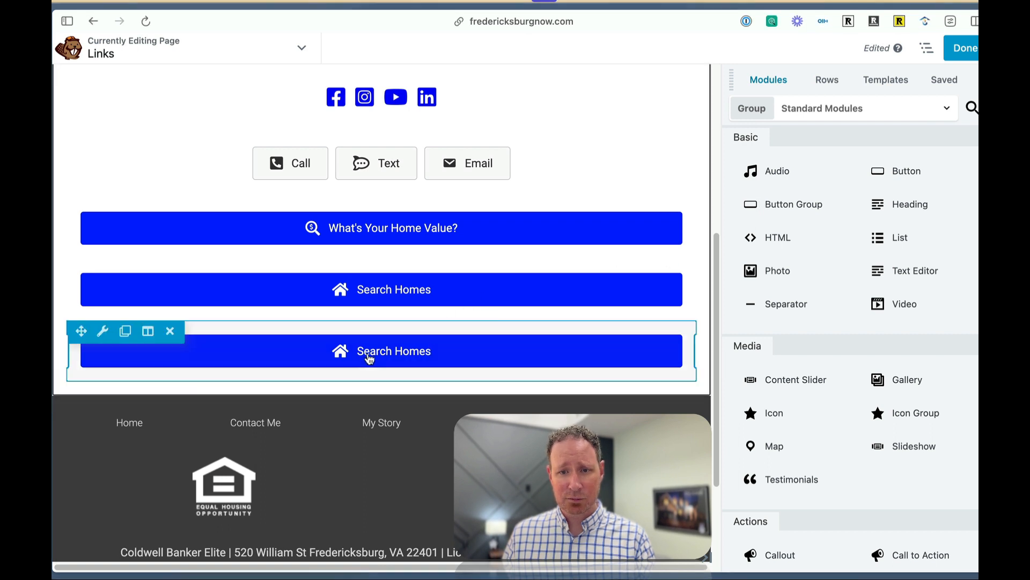
click(557, 305)
triple_click(770, 184)
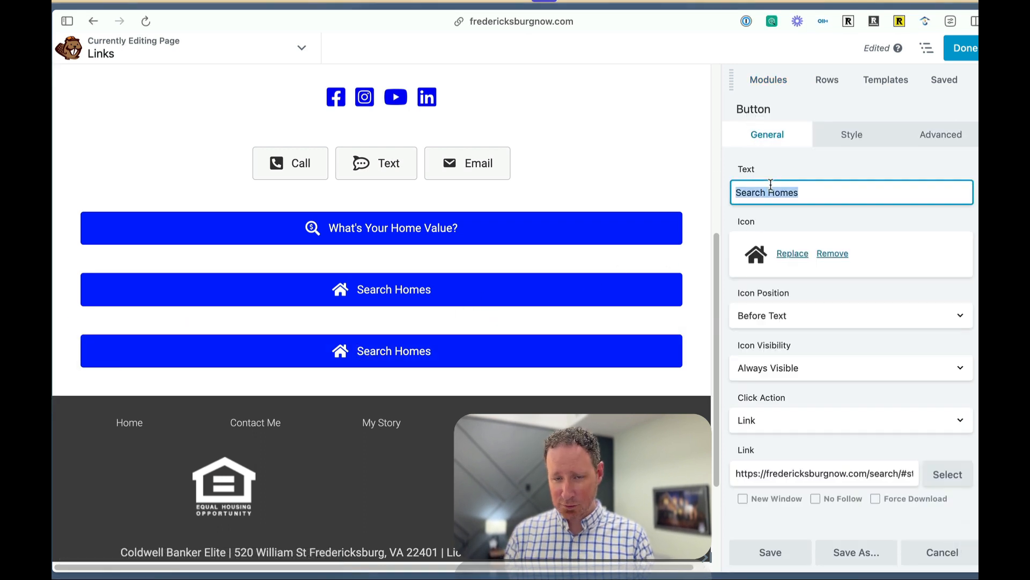
text(Cl)
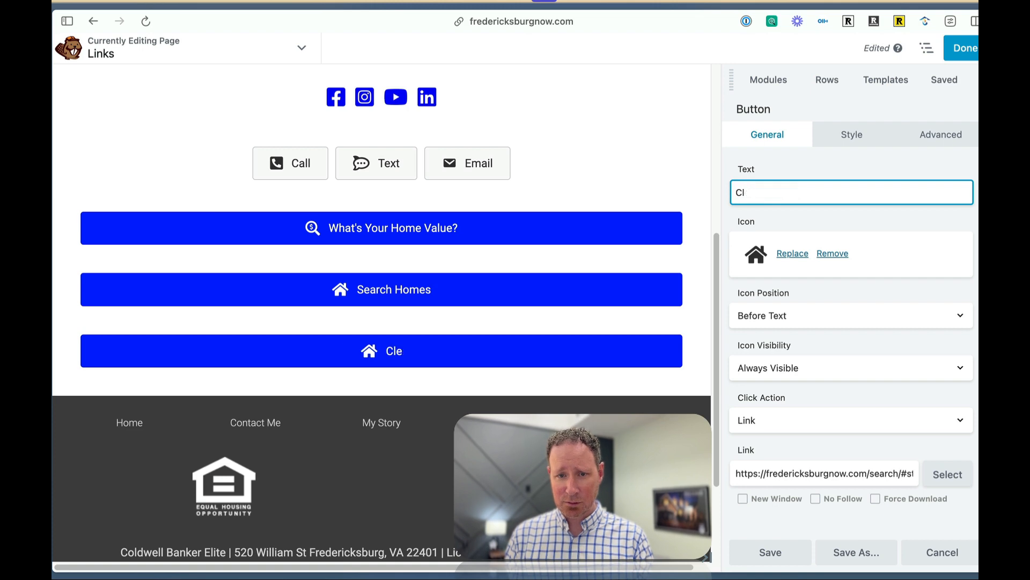
text(eient TEs)
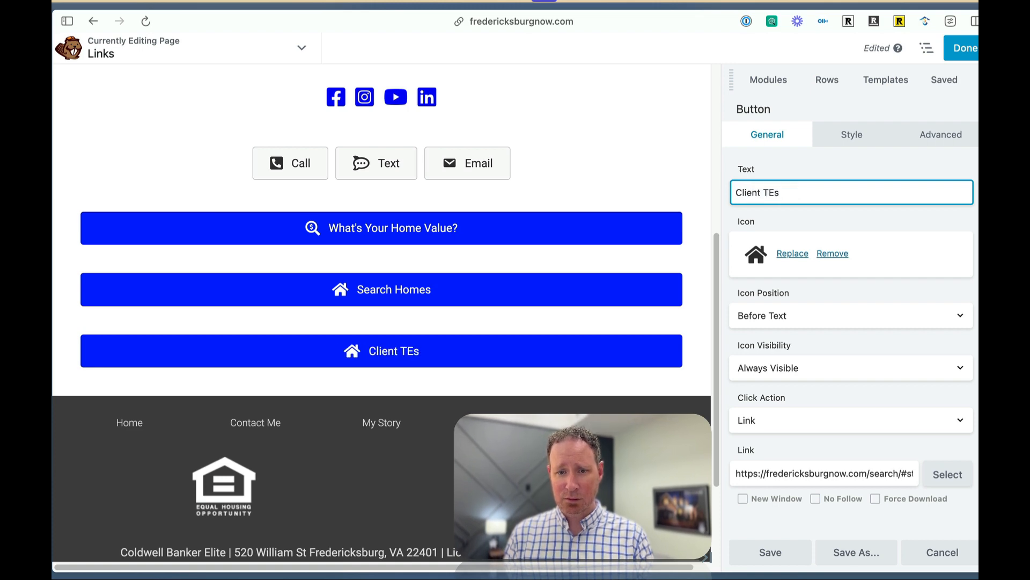
key(BackSpace)
key(BackSpace)
text(estimoni)
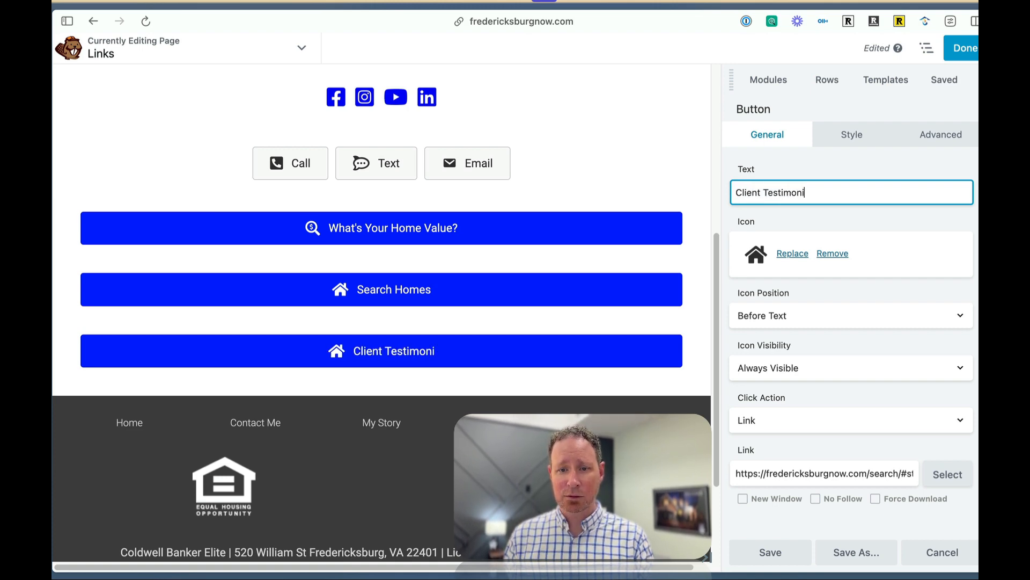
text(als)
Search the icon library for "quote" and give the Client Testimonials button the speech bubble icon with quotation marks.
click(805, 254)
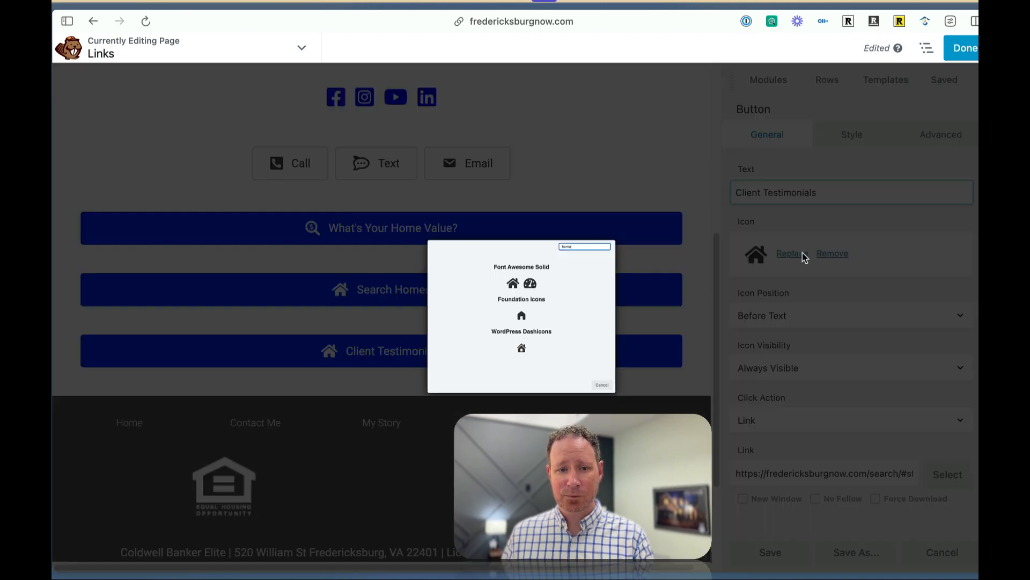
double_click(696, 143)
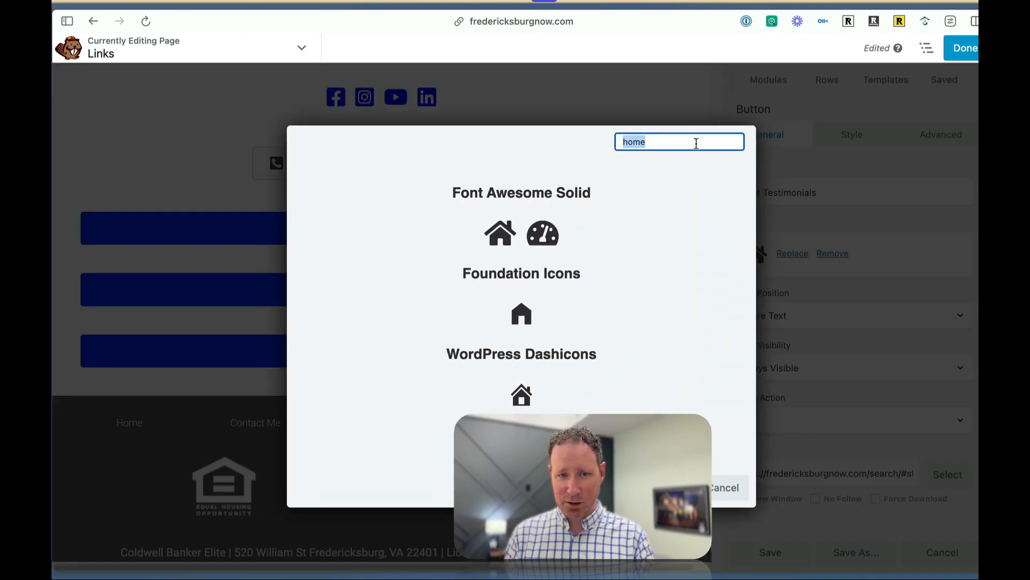
text(quote)
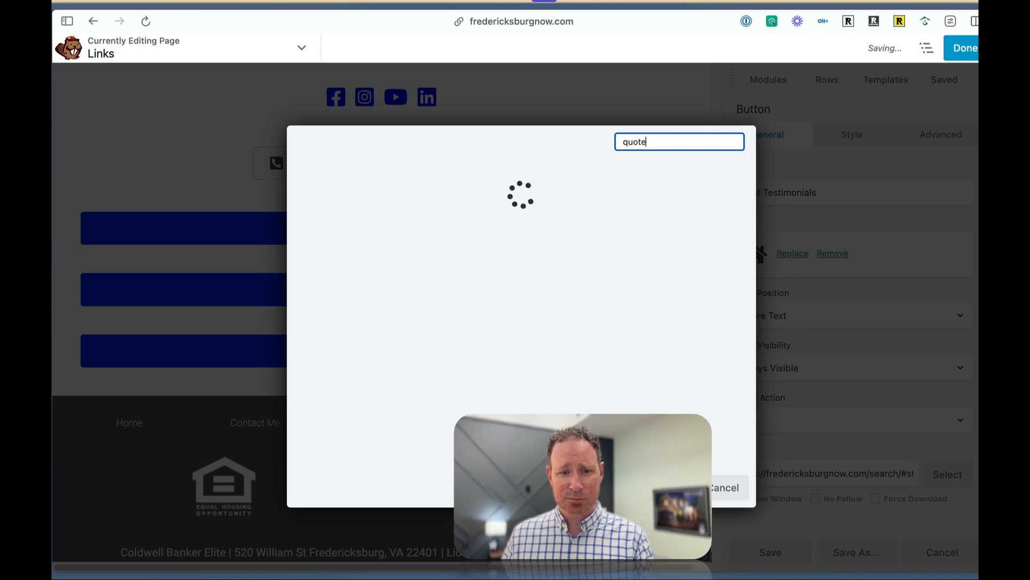
click(500, 314)
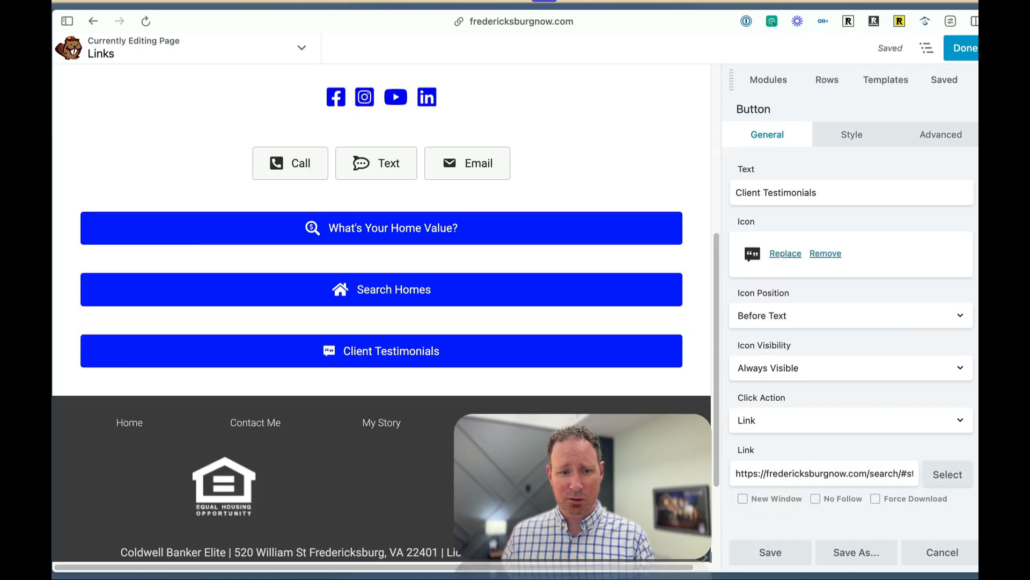
Replace the Client Testimonials button's link with fredericksburgnow.com/client-testimonials and save the button.
click(799, 475)
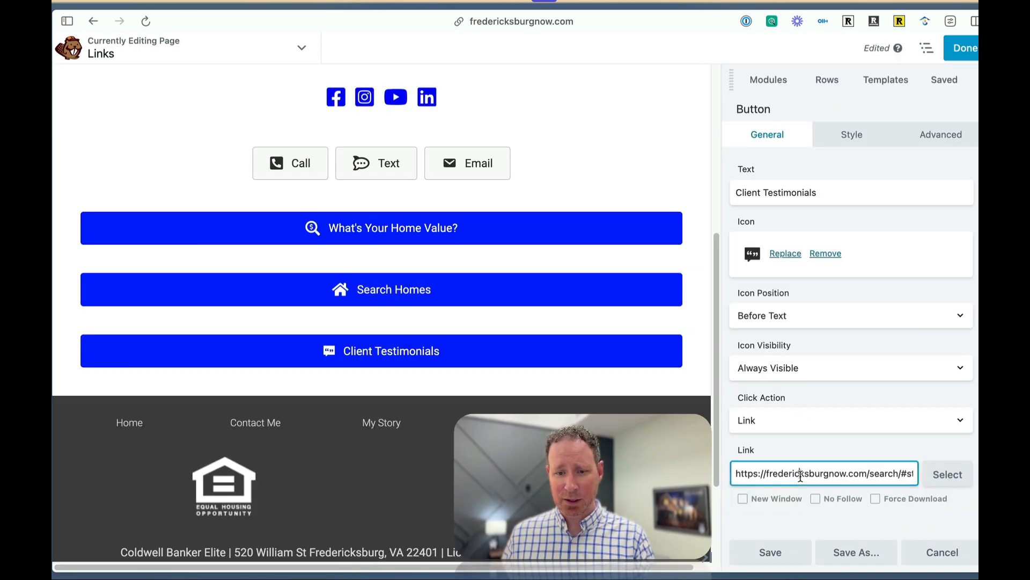
key(super+a)
text(https://fredericksburgnow.com/client-testimonials)
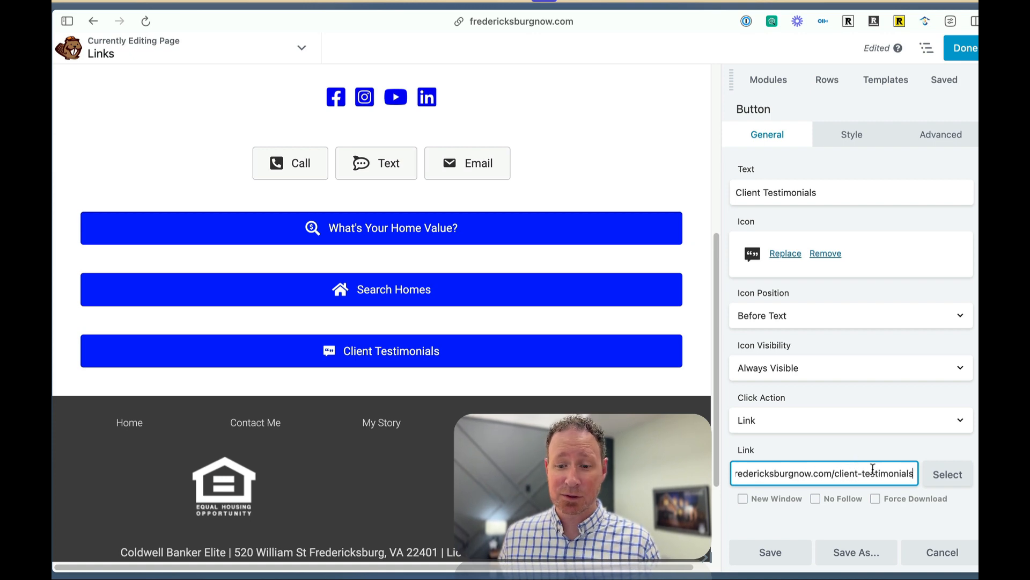
click(770, 551)
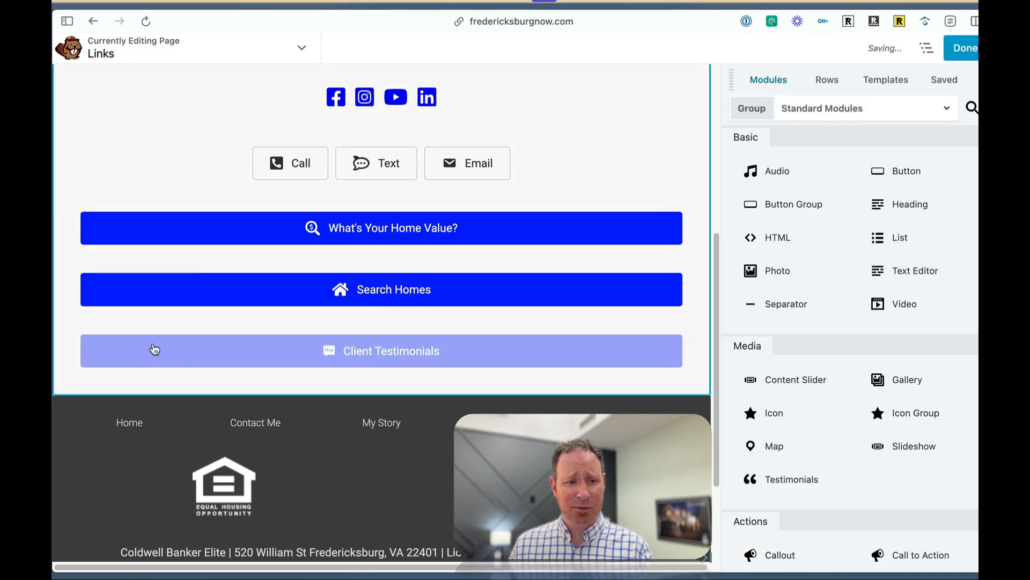
Duplicate the Client Testimonials button.
click(175, 316)
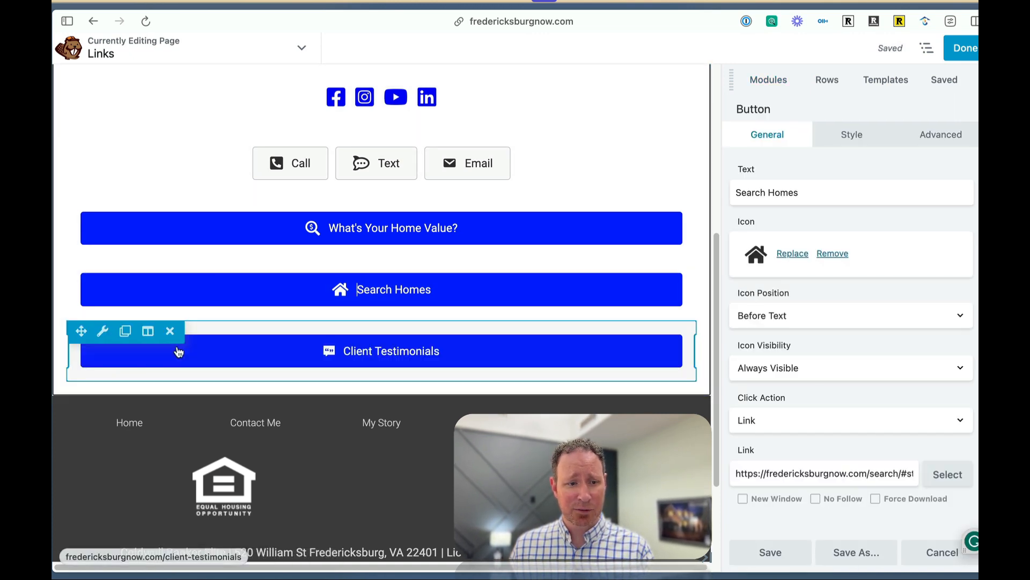
click(124, 332)
scroll(389, 321, down, 2)
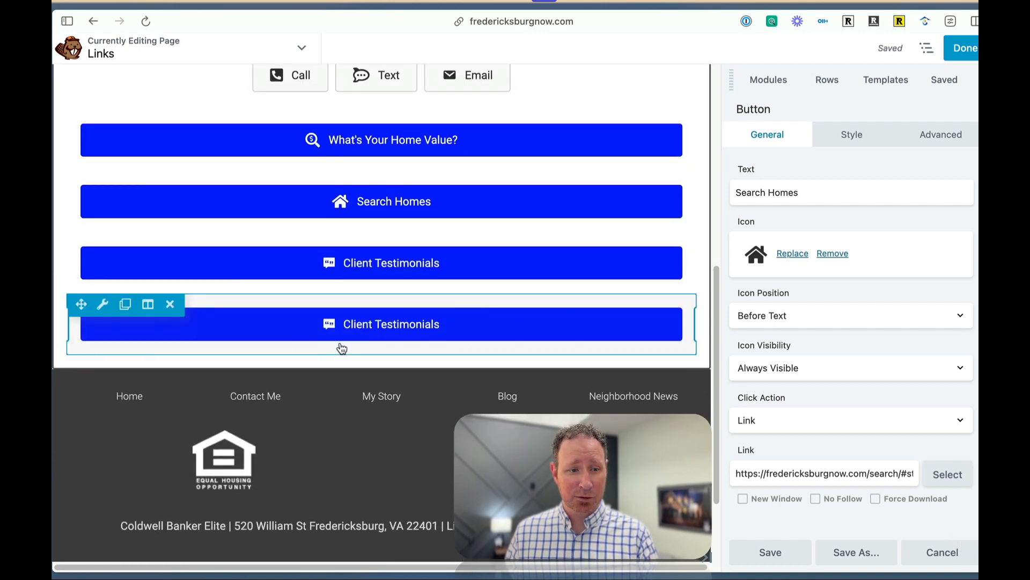
Change the text of the lower Client Testimonials button to "My Story".
click(103, 307)
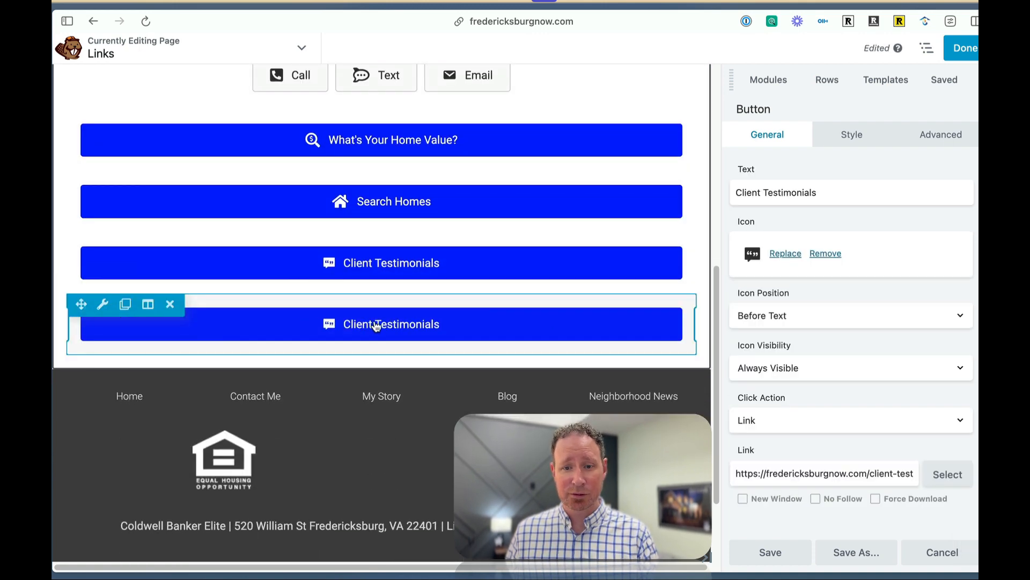
triple_click(794, 193)
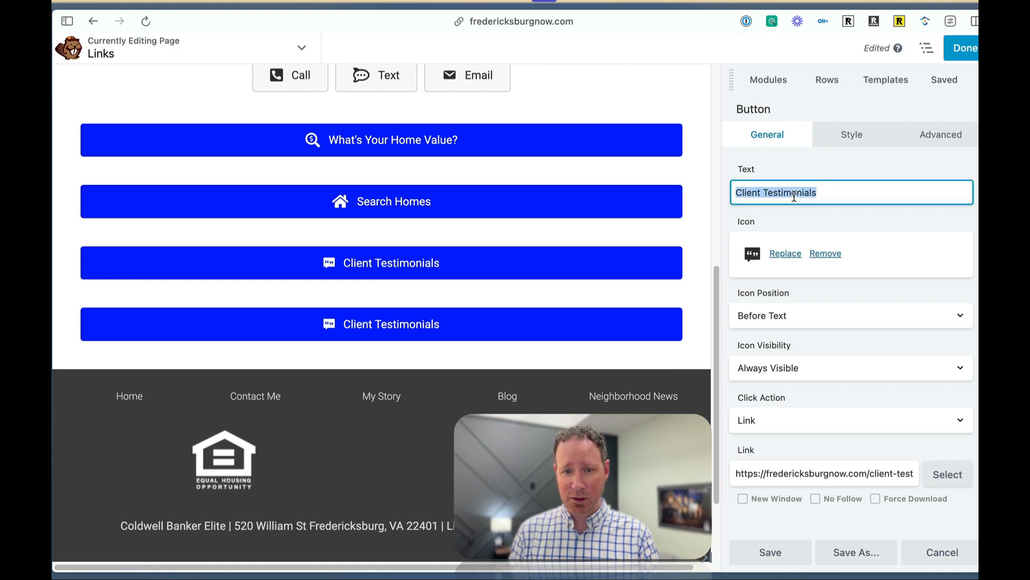
text(My Story)
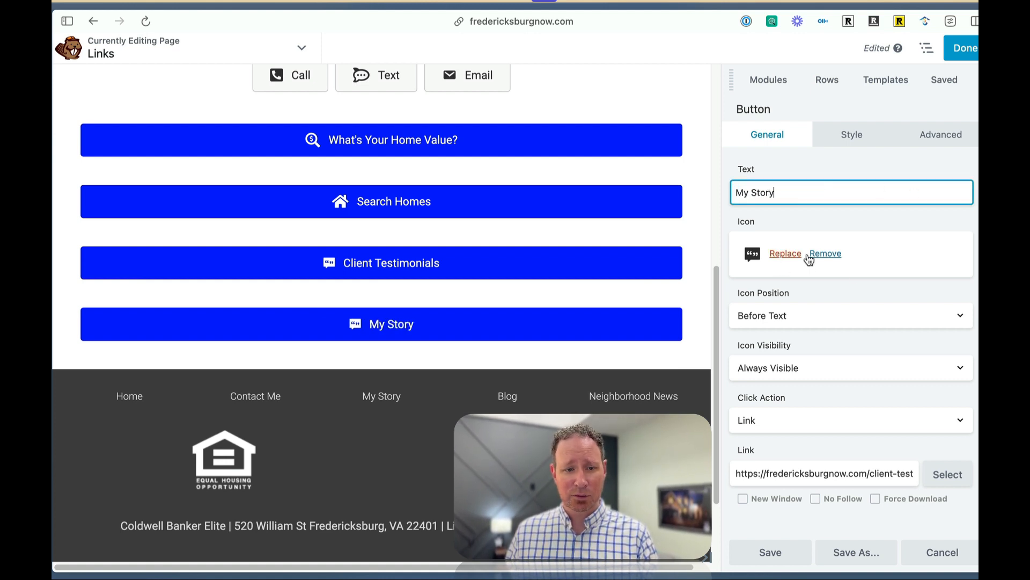
Remove the My Story button's icon, replace its link with the copied page address, and save the button.
click(826, 254)
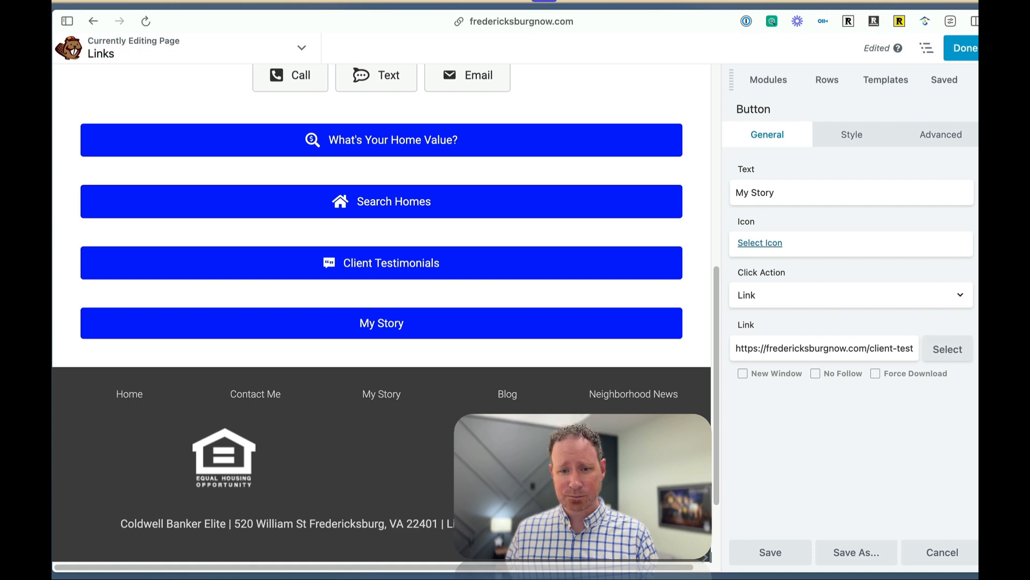
triple_click(764, 348)
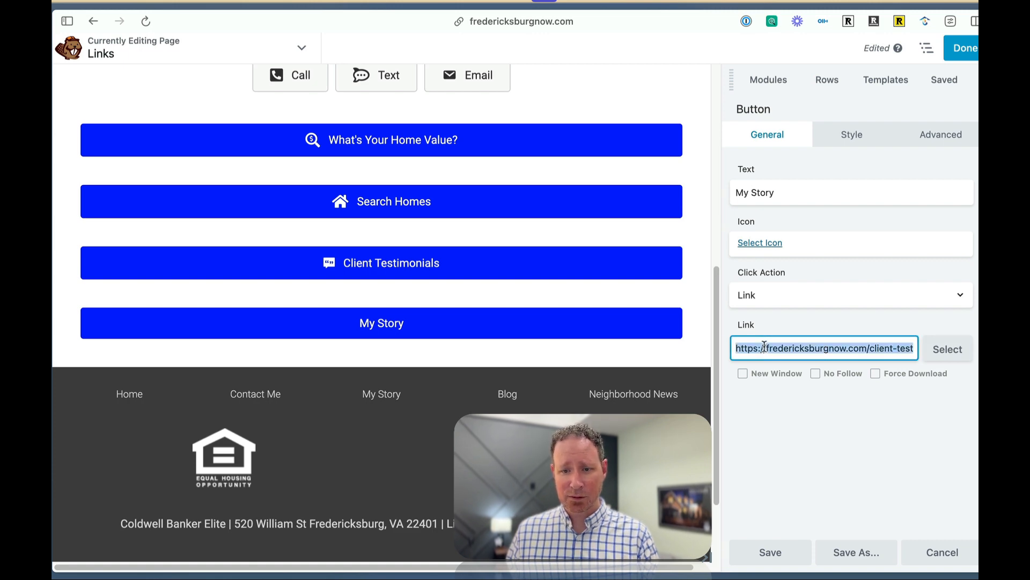
text(https://fredericksburgnow.com/my-story)
click(775, 553)
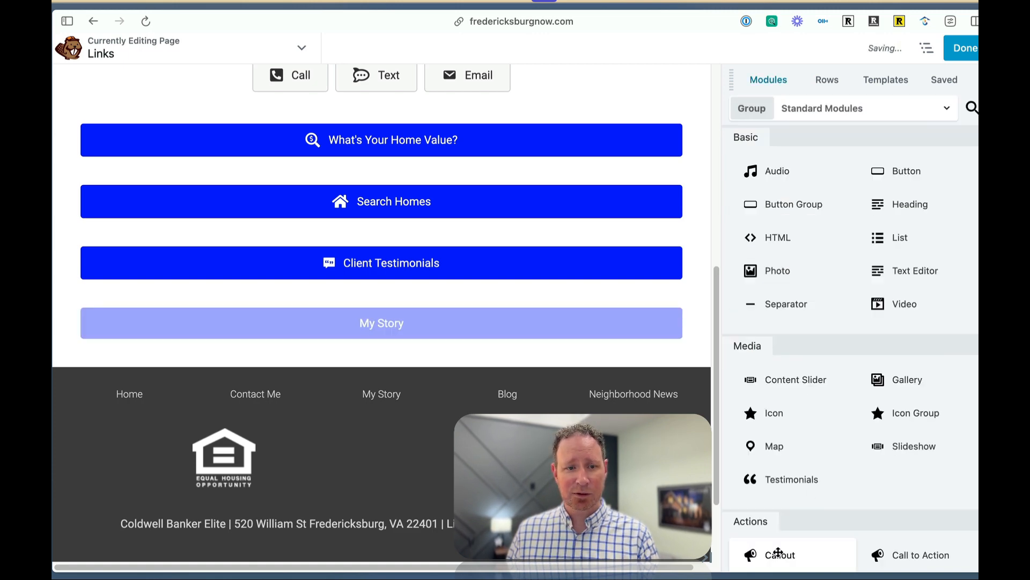
Add a Video module below the My Story button, set it to Embed with the YouTube link youtu.be/cP4Kaj1FVOQ from the playlist, and save it.
scroll(564, 339, up, 3)
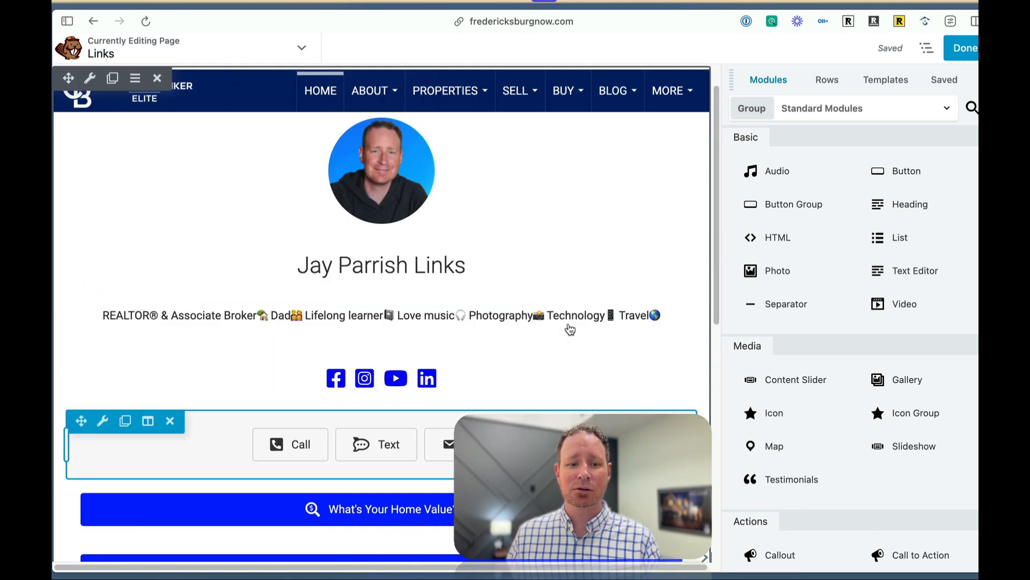
scroll(571, 313, down, 2)
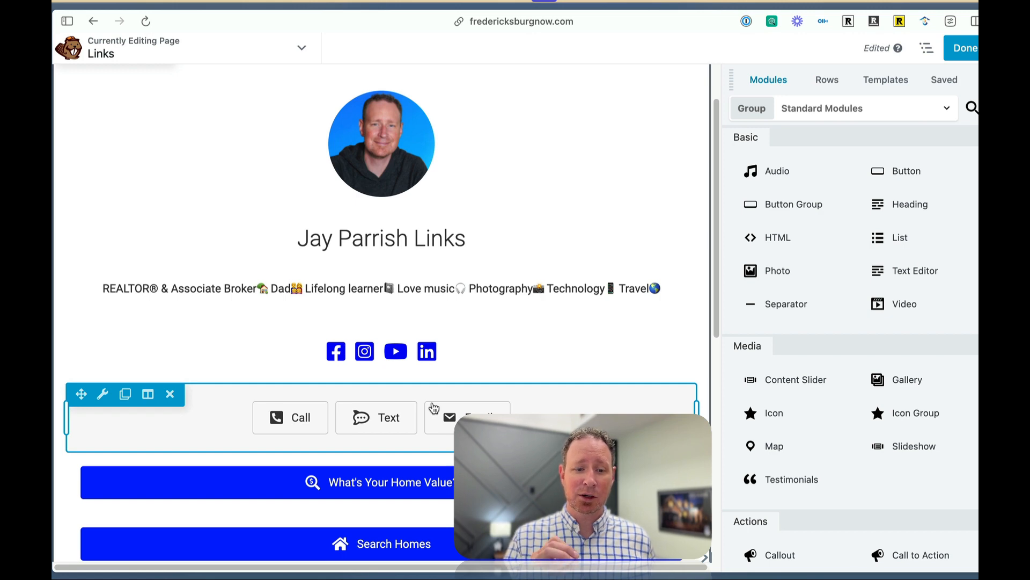
scroll(433, 408, down, 6)
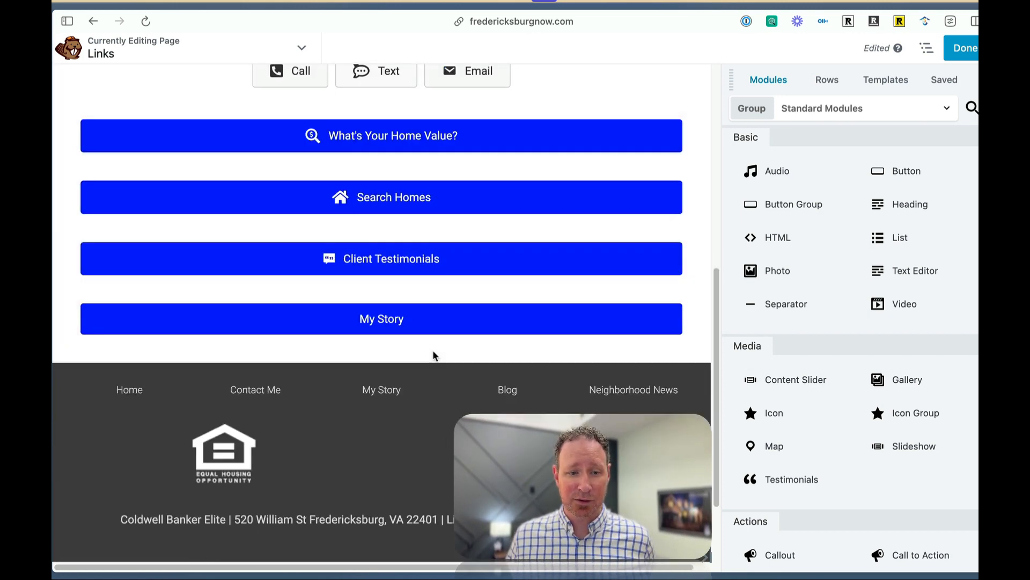
mouse_move(439, 350)
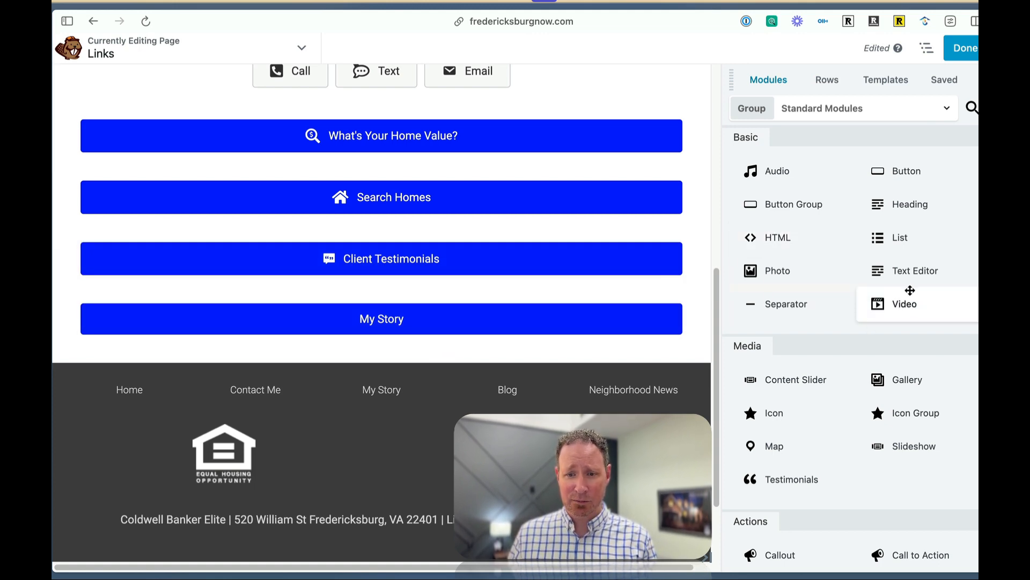
drag(913, 296, 397, 256)
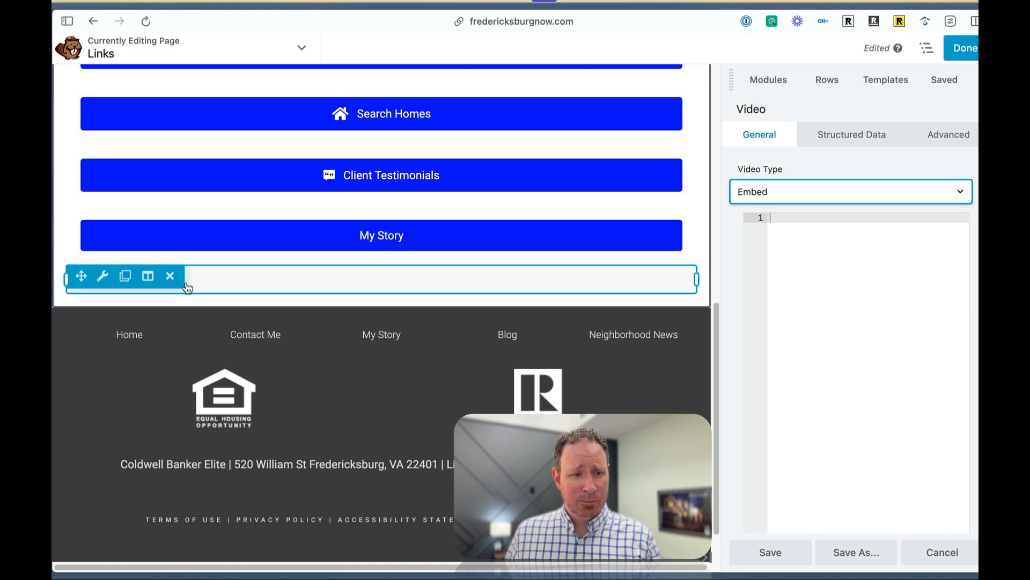
click(801, 220)
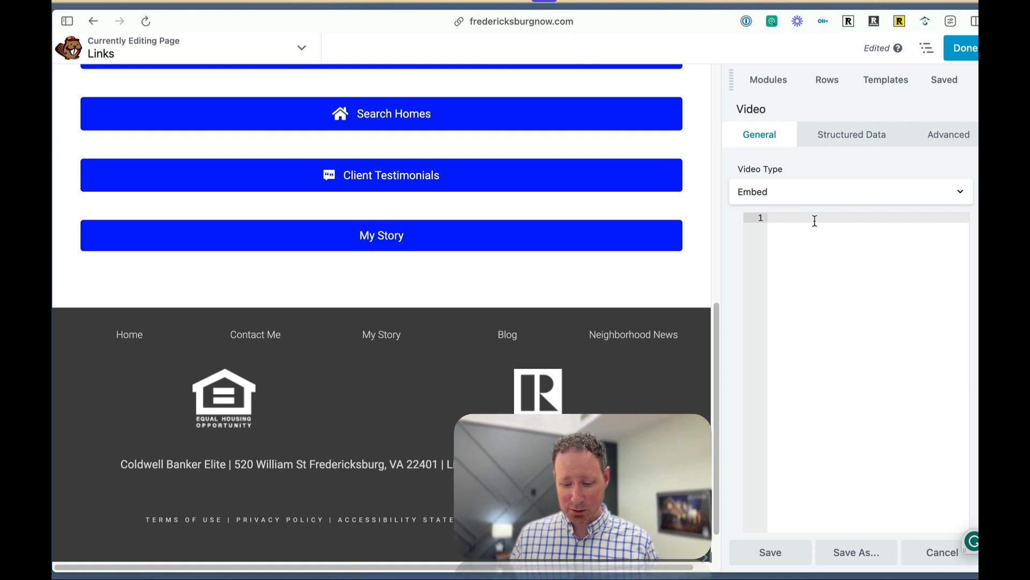
text(https://youtu.be/cP4Kaj1FVOQ?list=PLPDxNhMFY-2Kw24-Y6uFU5ji8gcZ3dDC2)
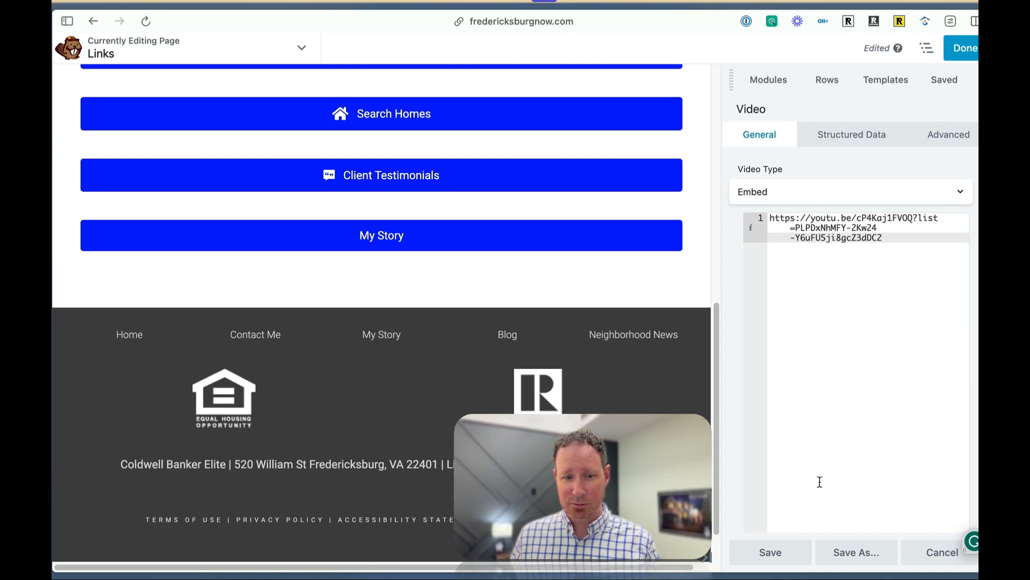
click(769, 553)
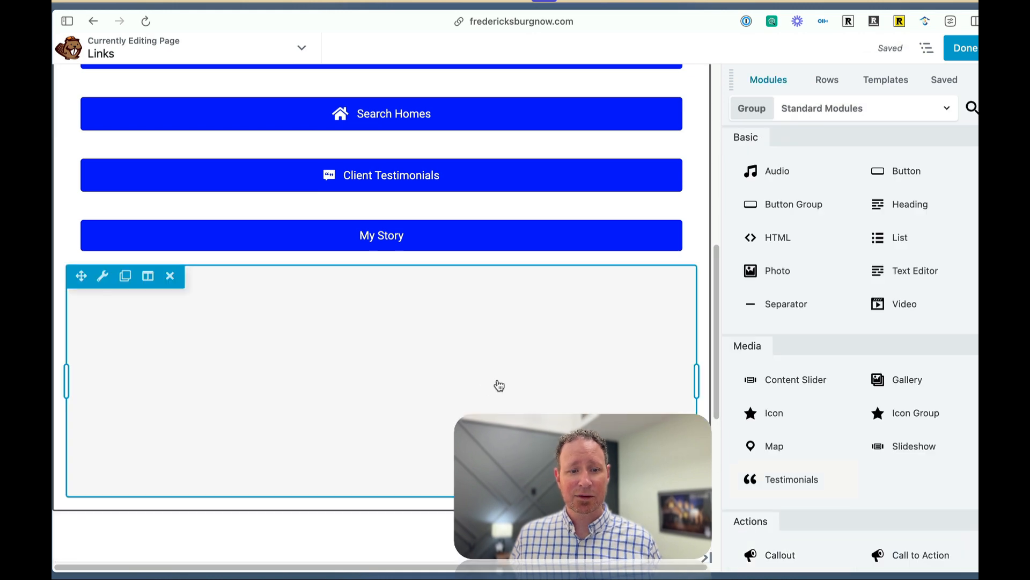
Move the embedded burger spots video between the contact buttons and the What's Your Home Value? button.
scroll(552, 403, down, 3)
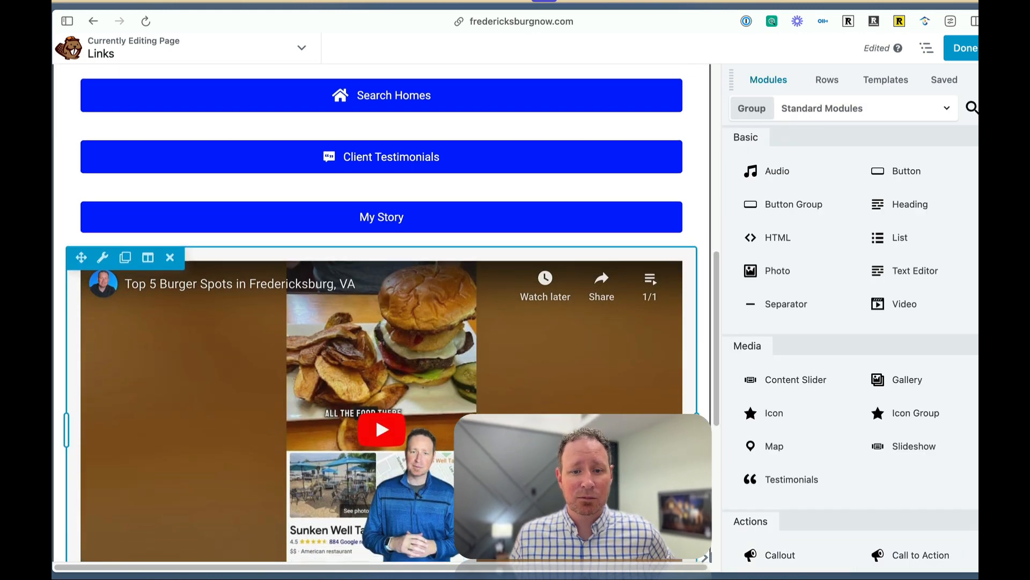
scroll(552, 403, up, 1)
scroll(145, 288, up, 3)
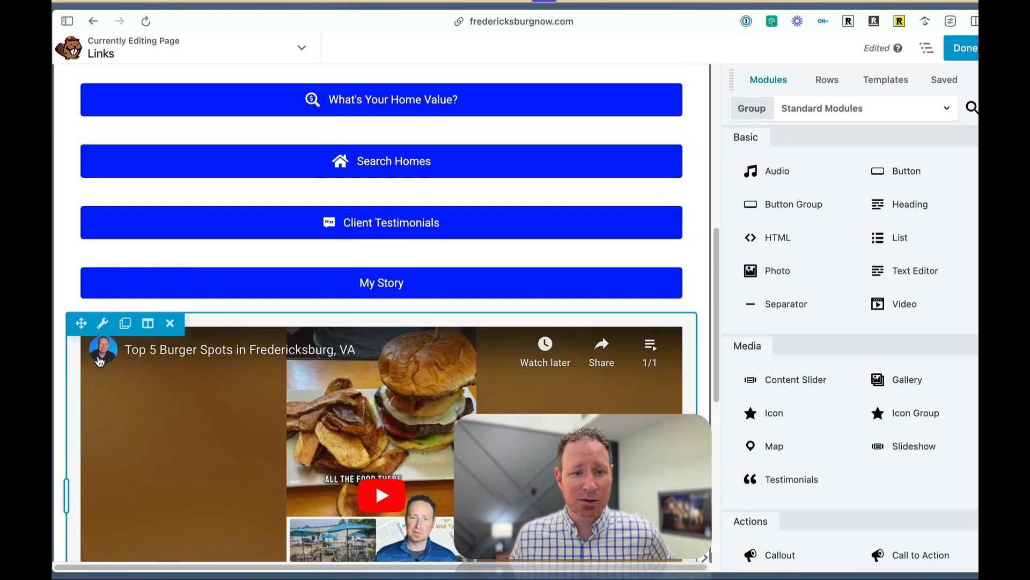
mouse_move(83, 368)
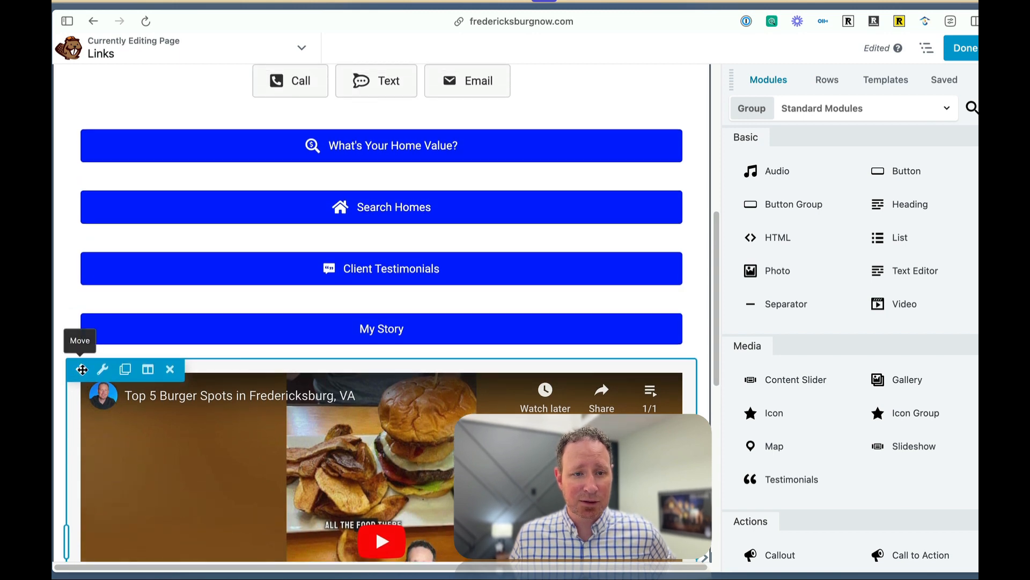
drag(81, 363, 160, 157)
scroll(330, 358, up, 2)
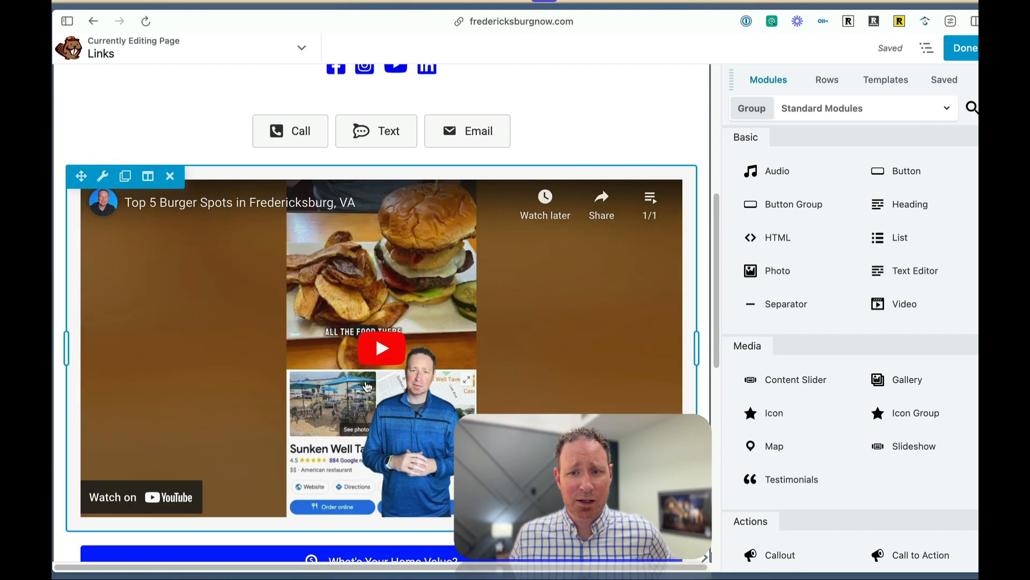
Finish editing the Links page and publish it.
scroll(568, 379, down, 3)
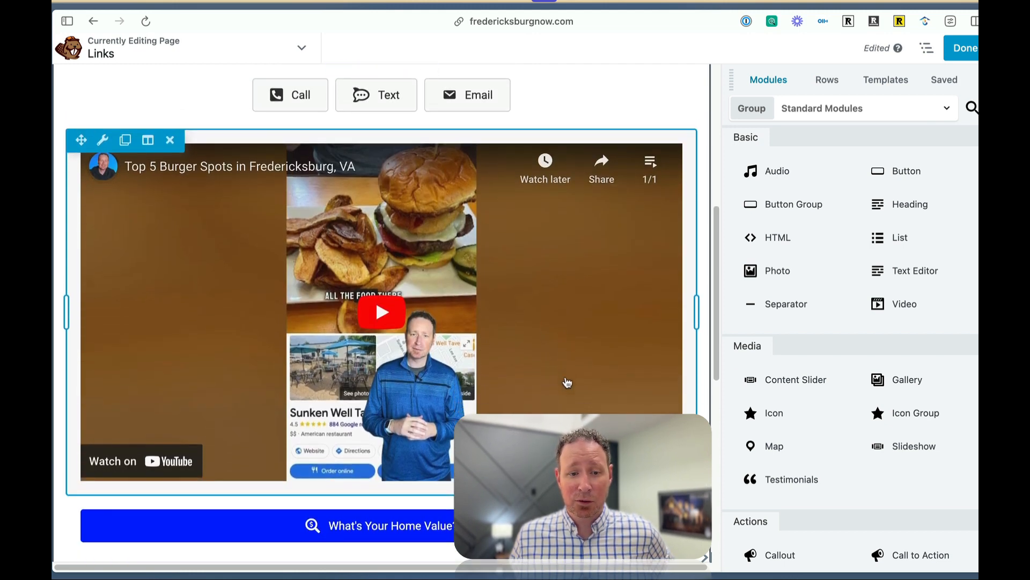
scroll(567, 382, down, 2)
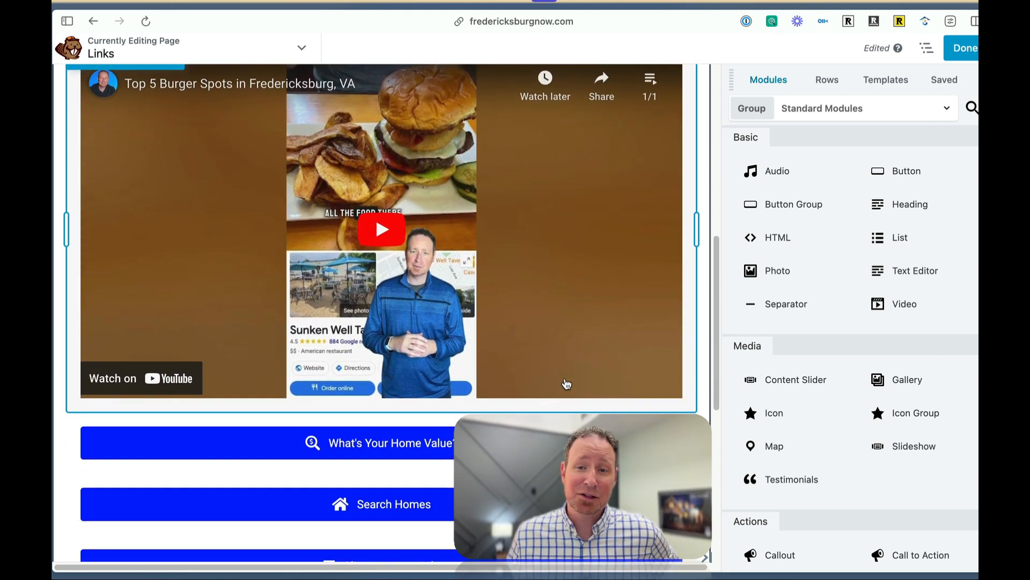
scroll(568, 383, up, 6)
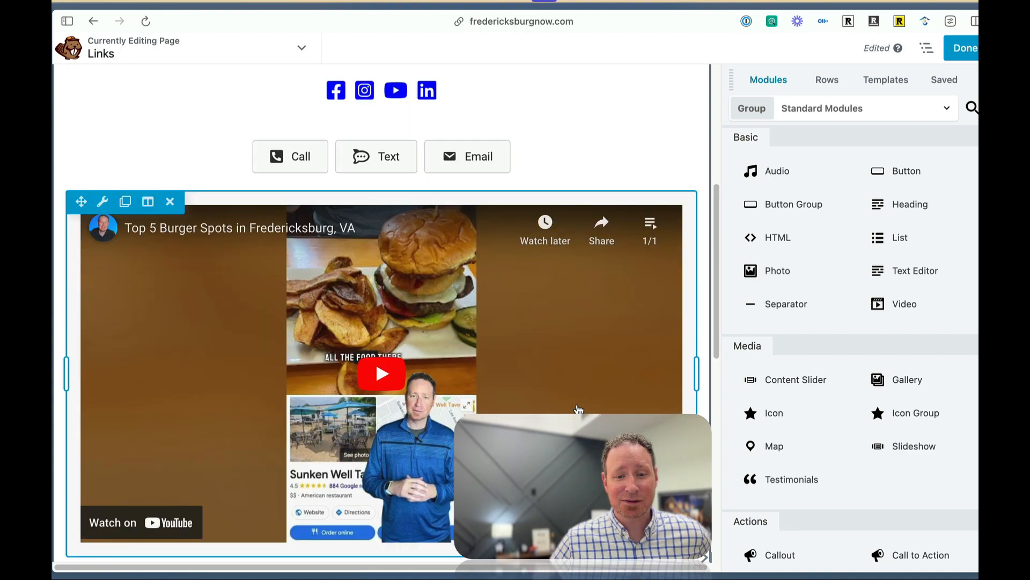
scroll(546, 284, up, 3)
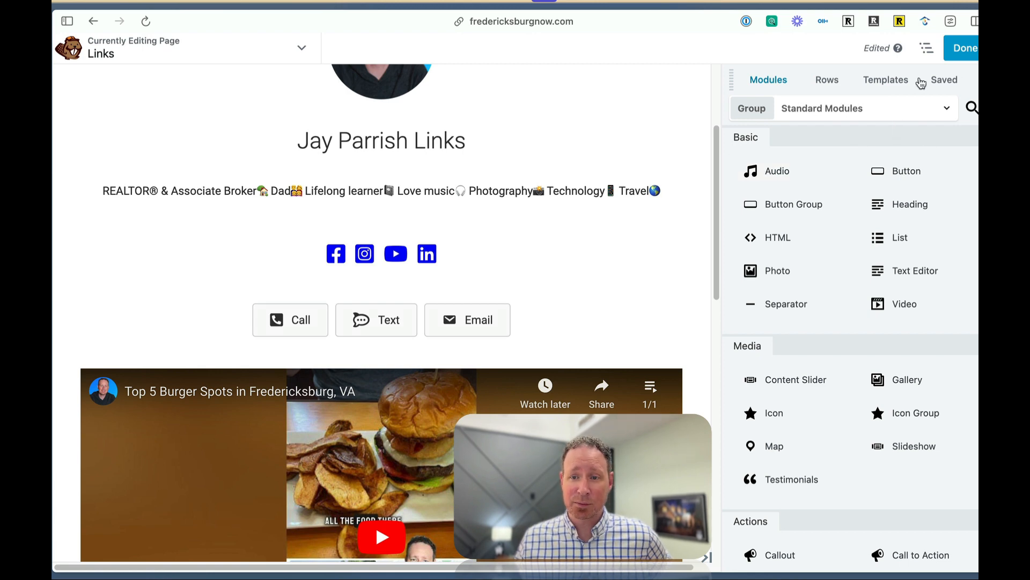
click(971, 51)
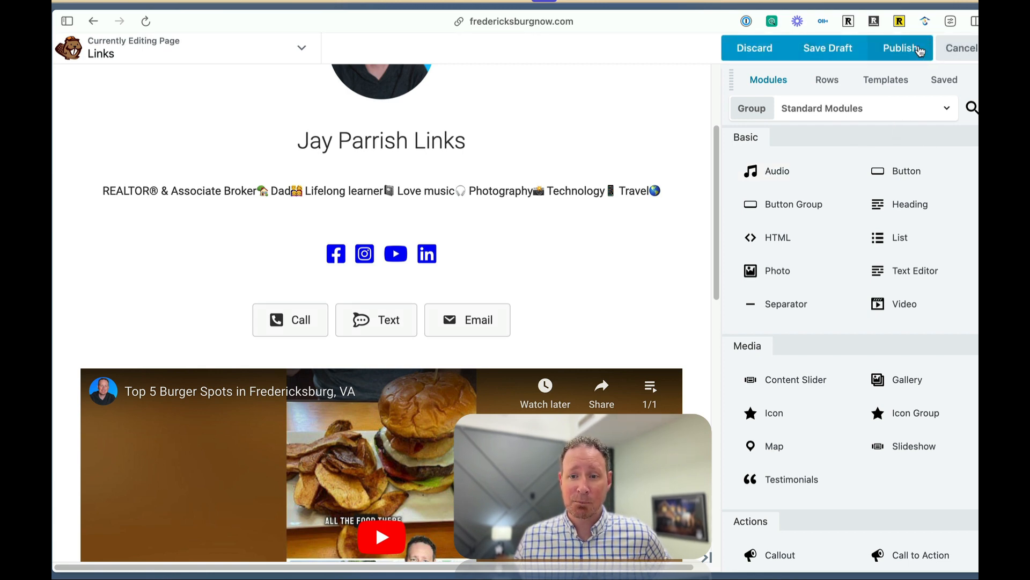
click(906, 51)
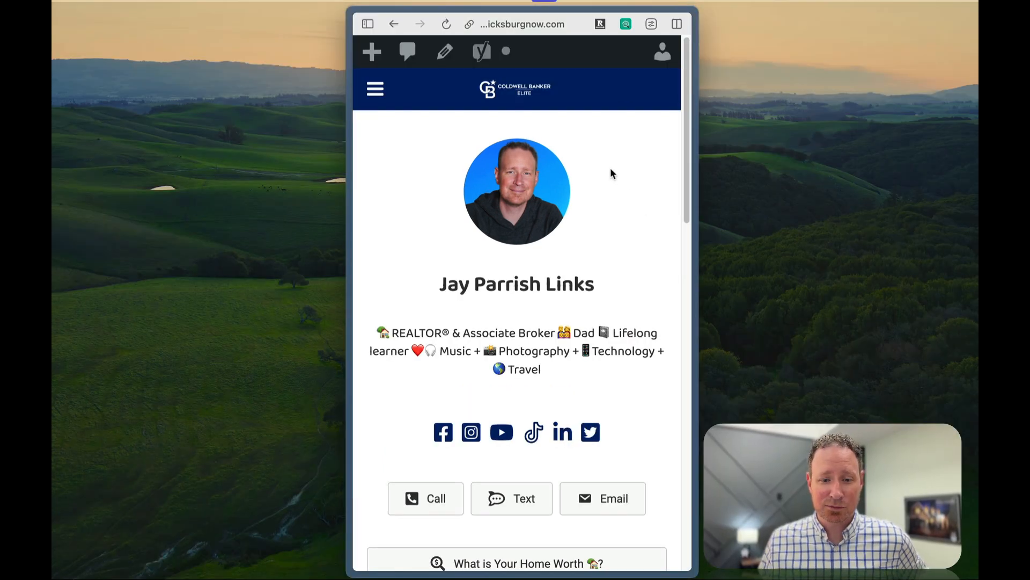
Review the live Links page at phone width, from the headshot and contact buttons down to the embedded video.
scroll(623, 277, down, 6)
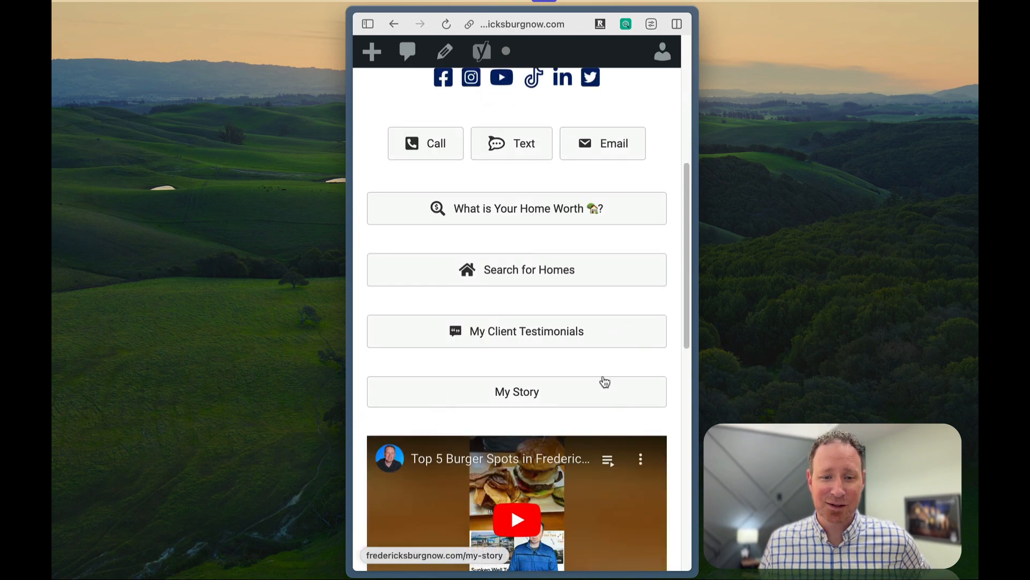
scroll(602, 382, down, 1)
scroll(604, 383, down, 2)
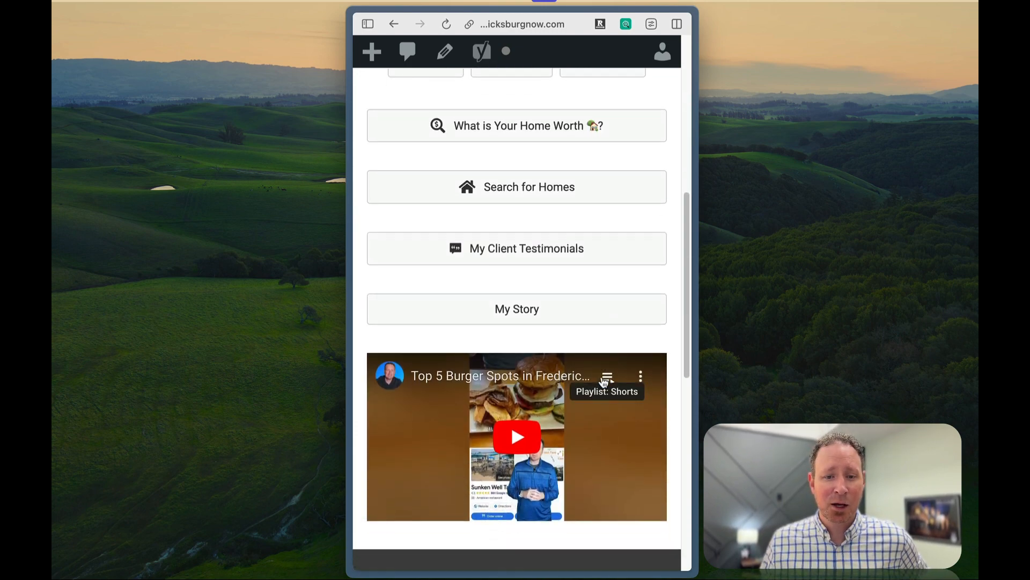
scroll(604, 383, up, 10)
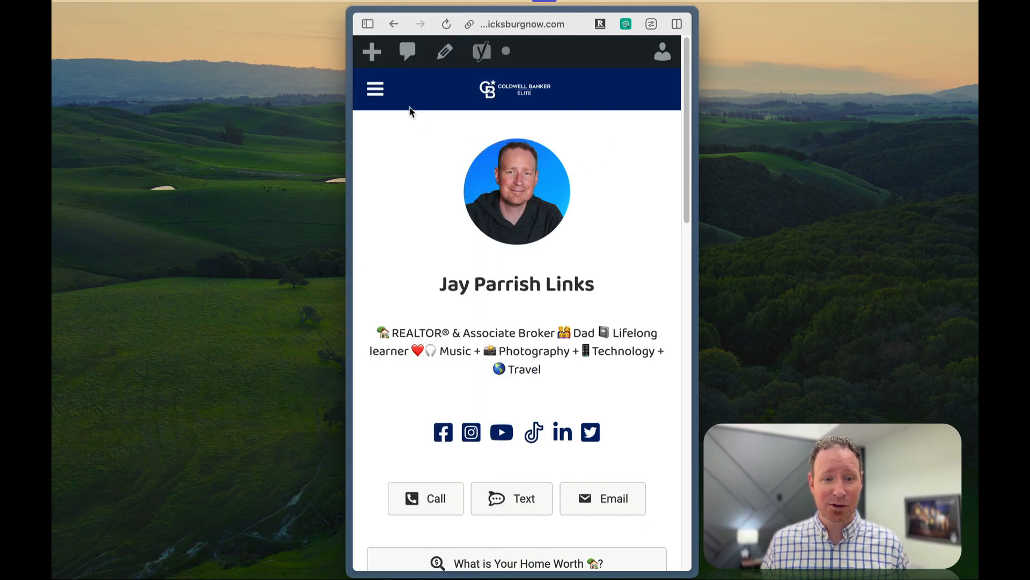
Examine the website's mobile navigation menu, including the About, Sell and Buy submenus.
click(374, 92)
click(378, 97)
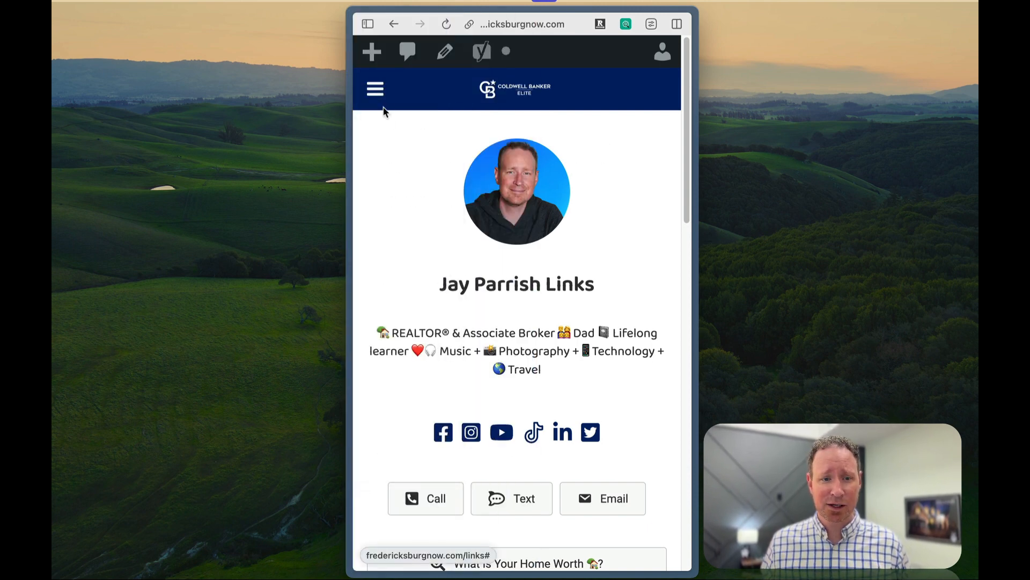
click(381, 95)
click(383, 95)
click(383, 95)
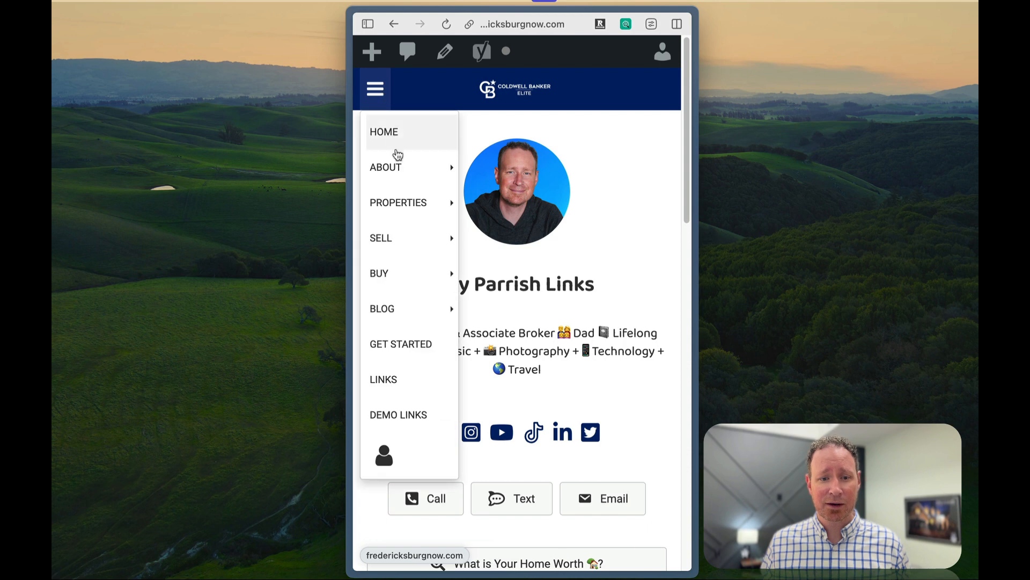
mouse_move(395, 179)
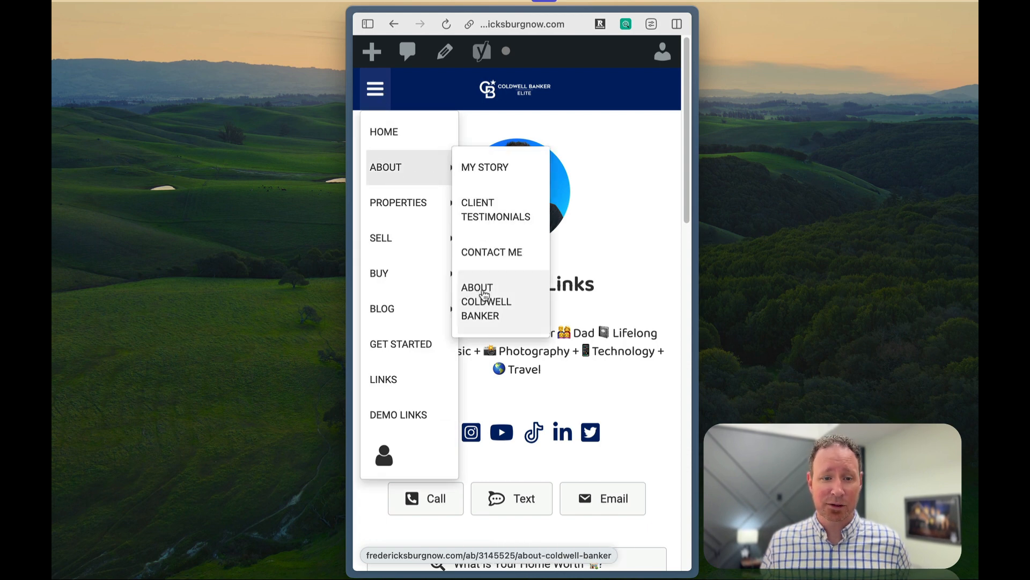
mouse_move(409, 232)
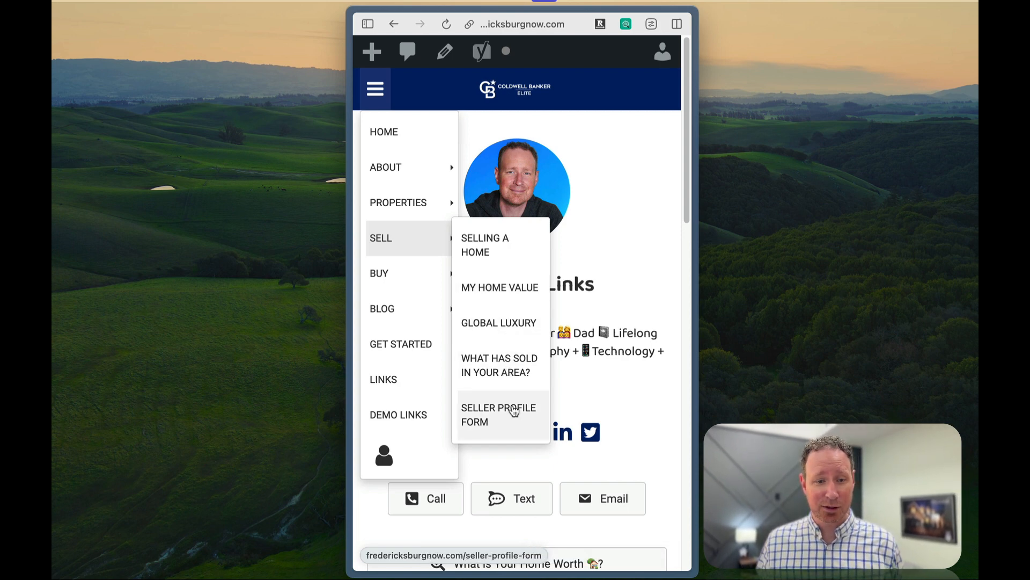
mouse_move(410, 275)
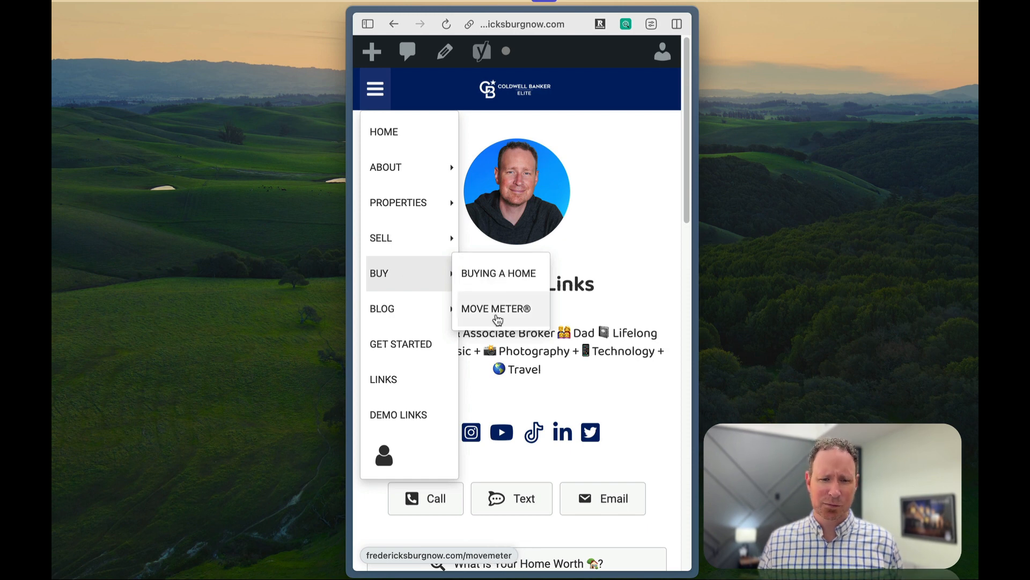
click(633, 205)
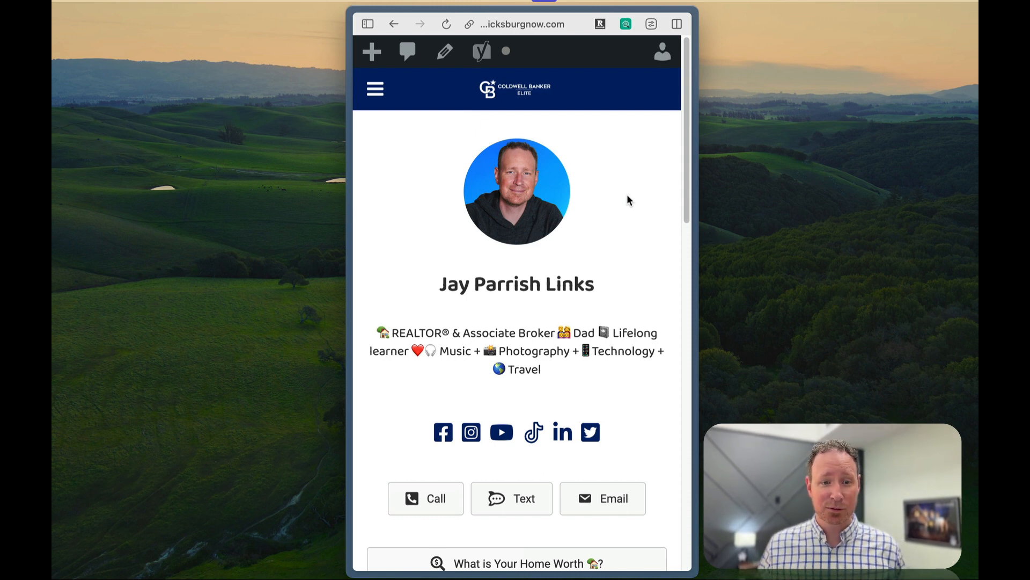
click(377, 101)
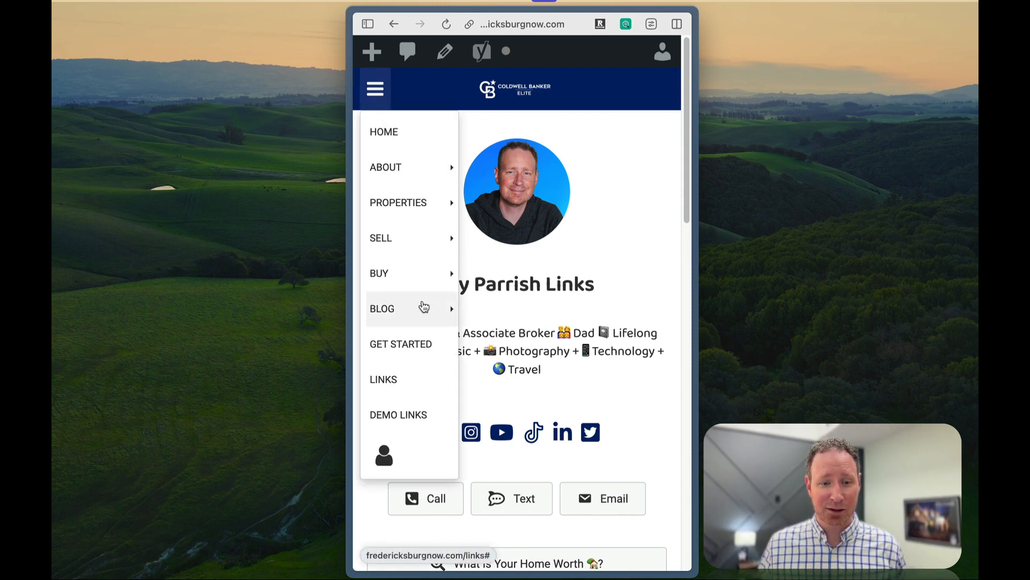
mouse_move(433, 296)
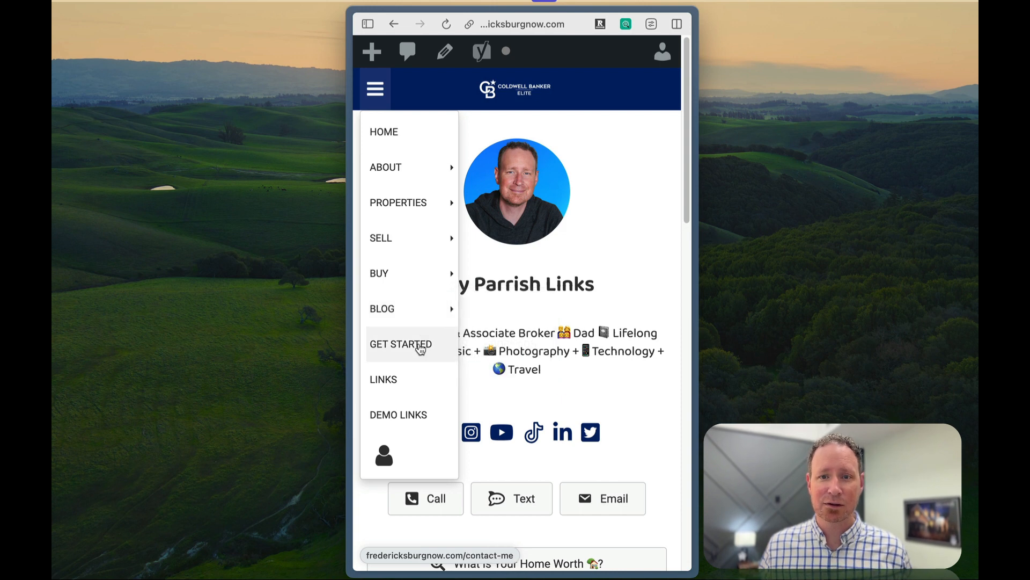